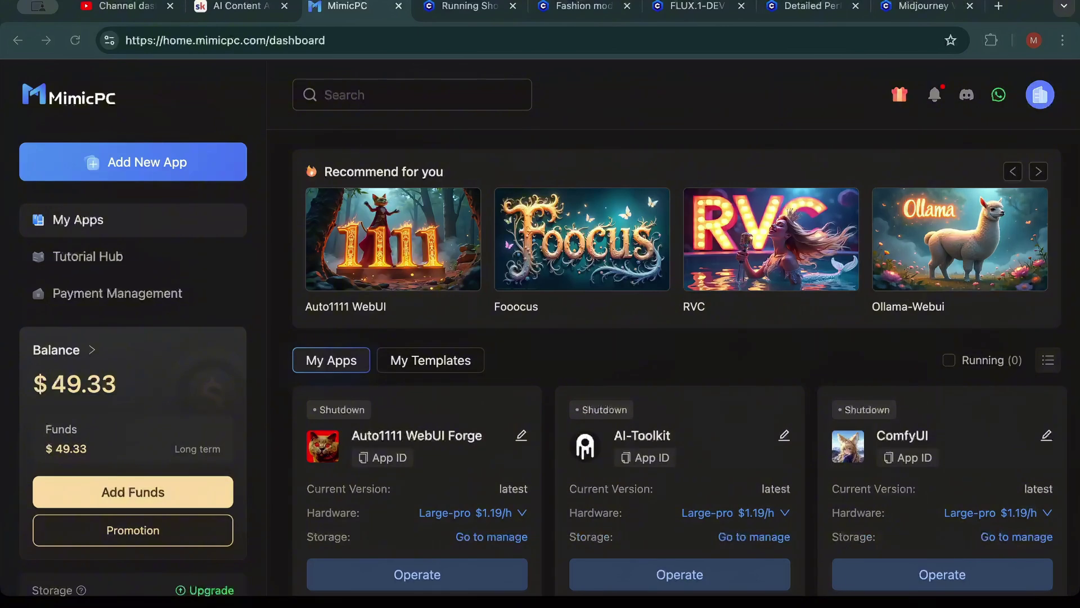
Inspect the dashboard page address and glance at the ComfyUI app details
key("ctrl+l")
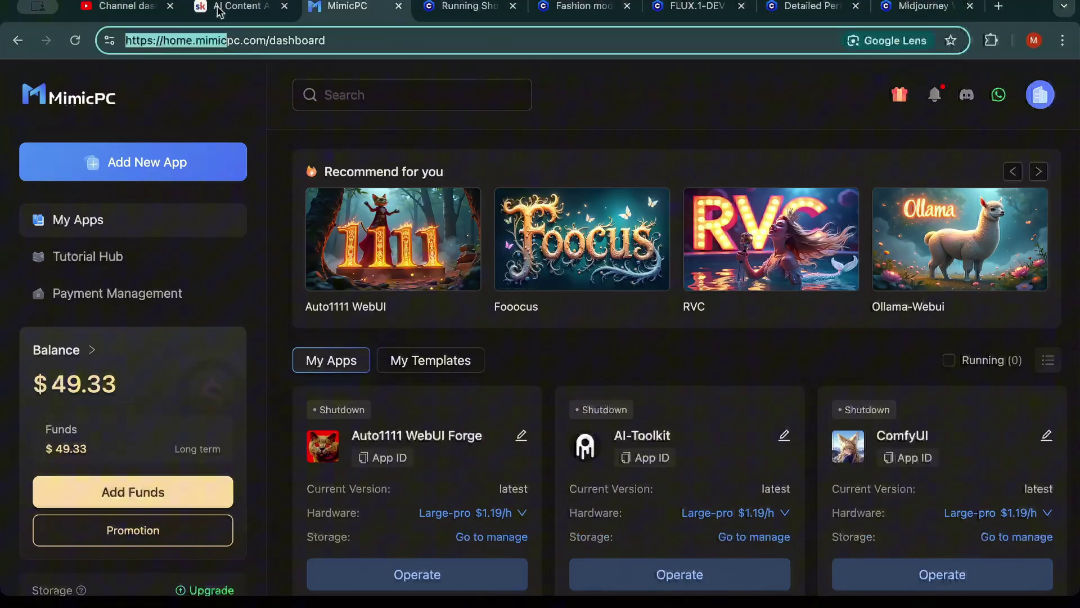
mouse_move(268, 39)
left_mouse_down()
mouse_move(379, 38)
mouse_move(217, 9)
left_mouse_up()
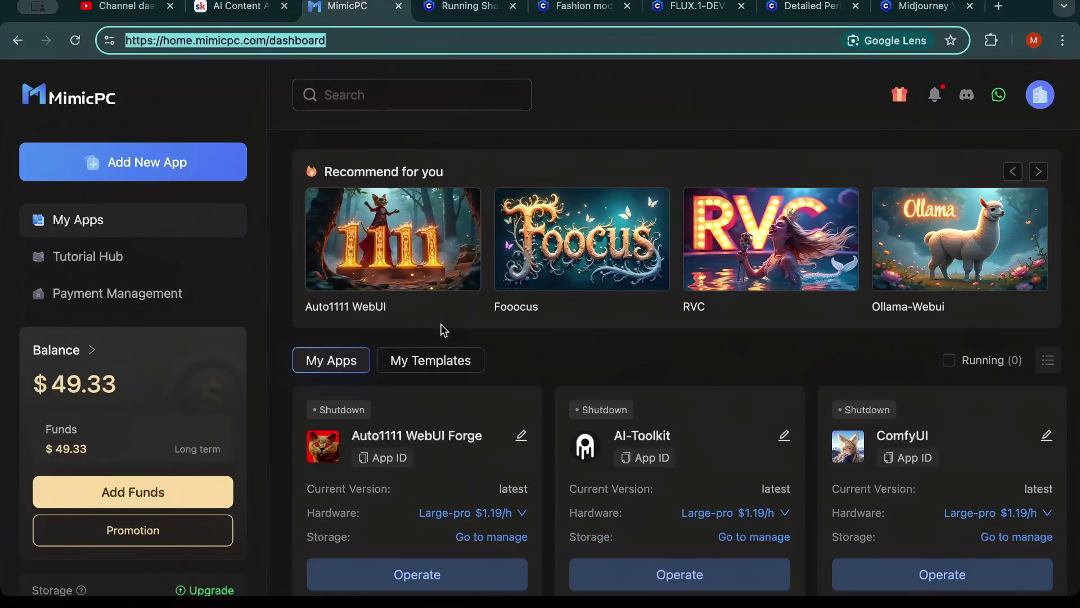
scroll(440, 323, "down", 1)
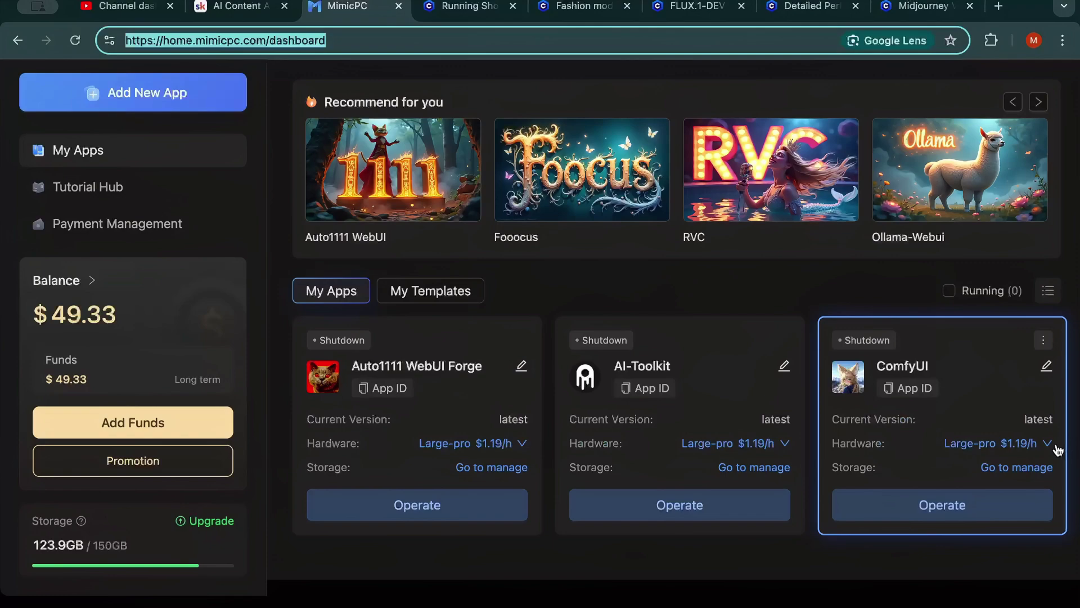
left_click(1043, 340)
left_click(587, 221)
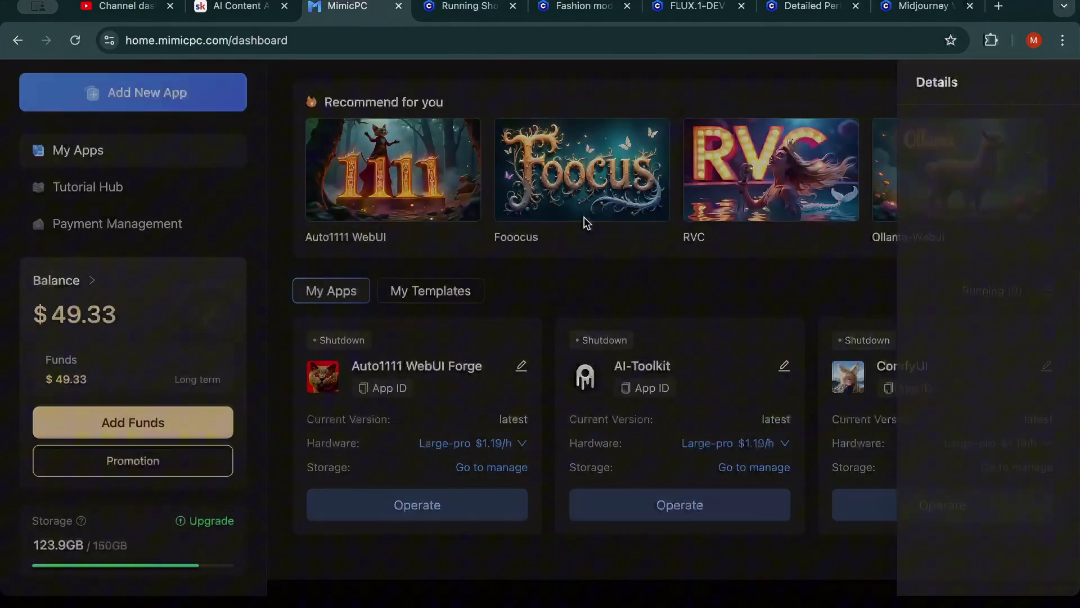
Try the ComfyUI launch settings with automatic extension on, then dismiss them
left_click(942, 505)
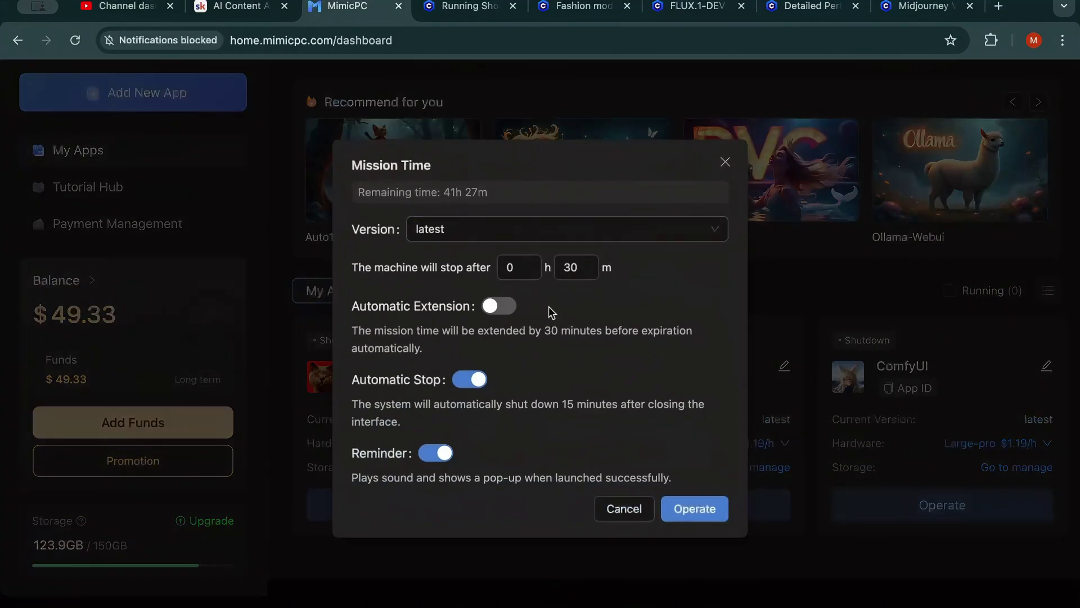
left_click(500, 306)
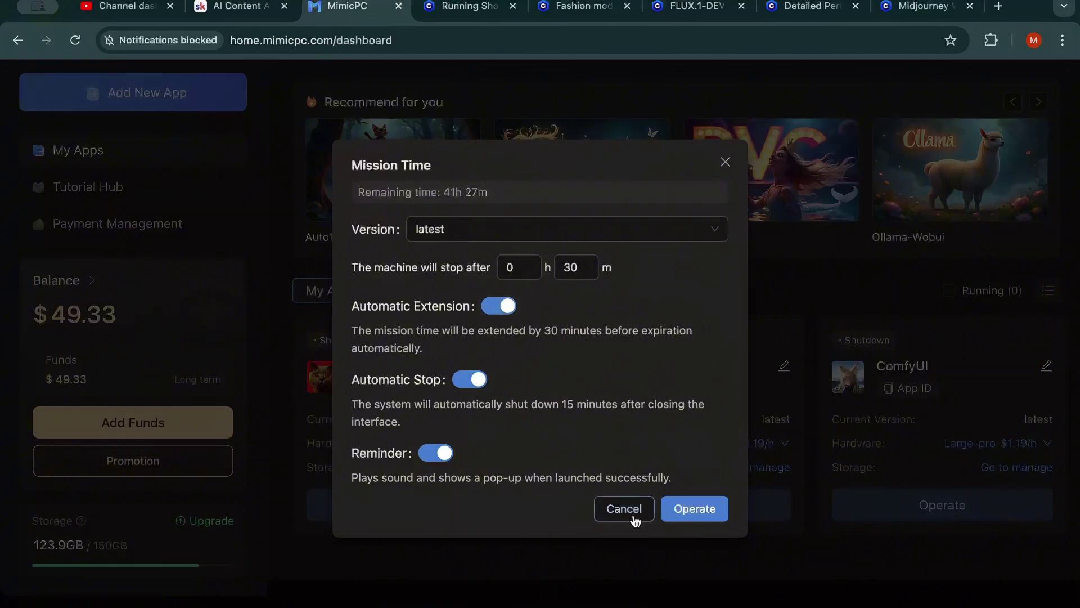
left_click(625, 509)
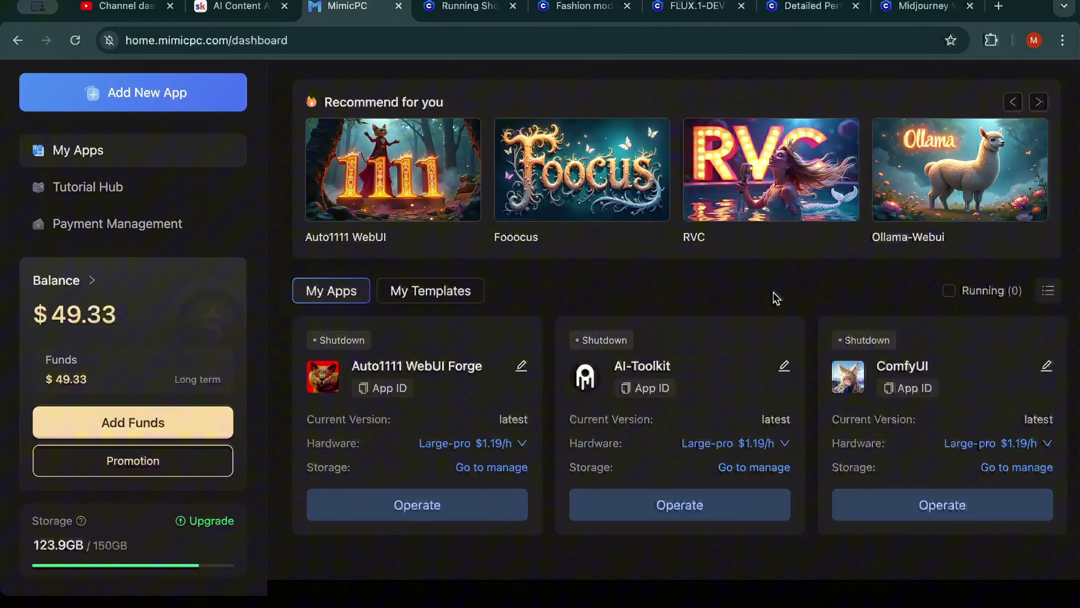
scroll(811, 314, "up", 3)
scroll(810, 314, "down", 1)
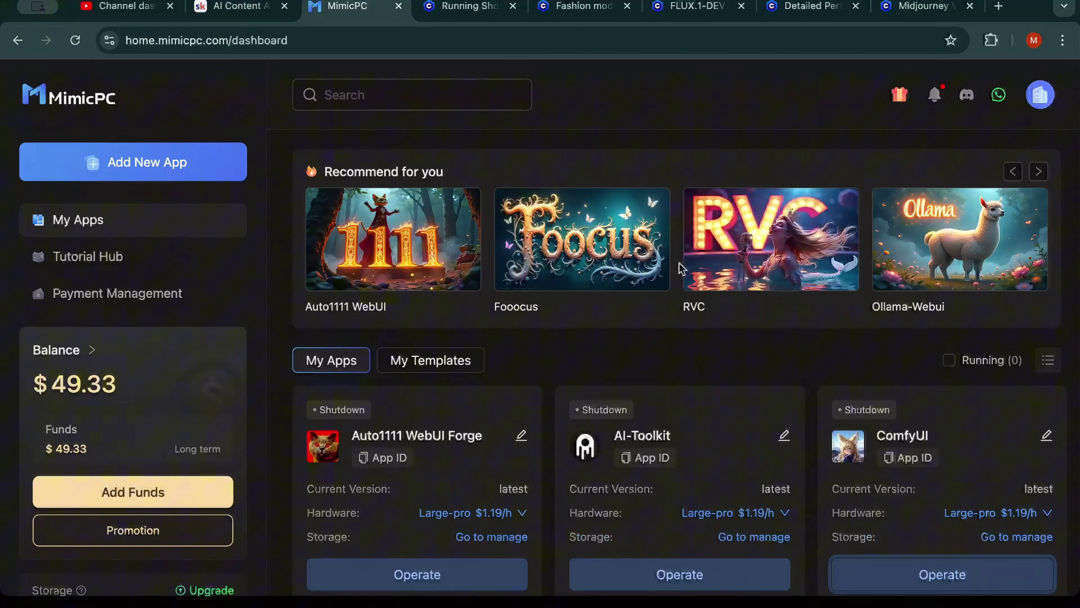
Browse the recommended apps, then relaunch ComfyUI with automatic extension on and check versions
left_click(1036, 172)
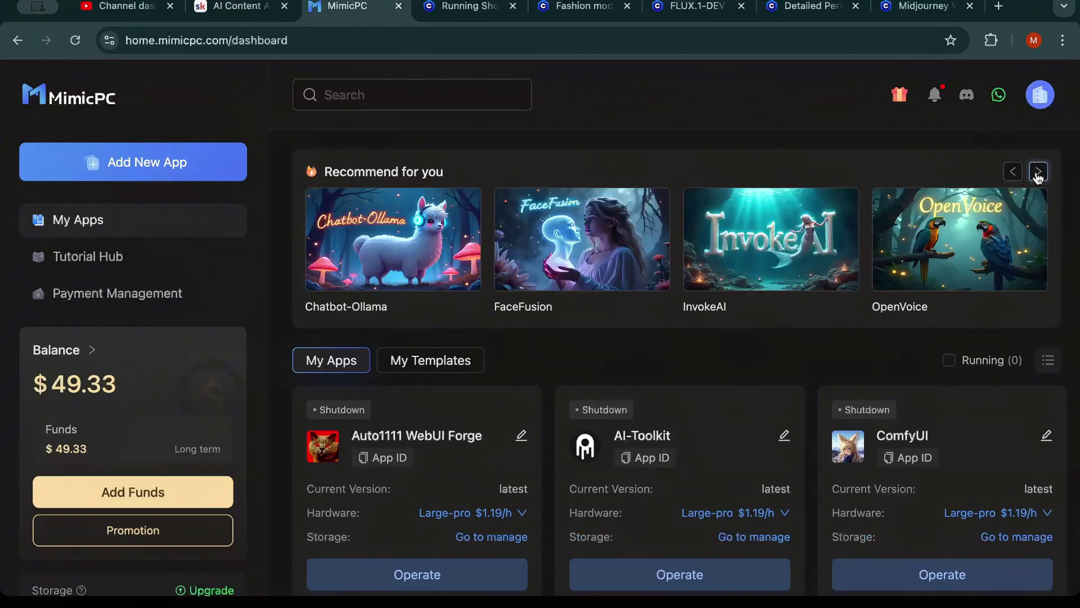
left_click(1037, 174)
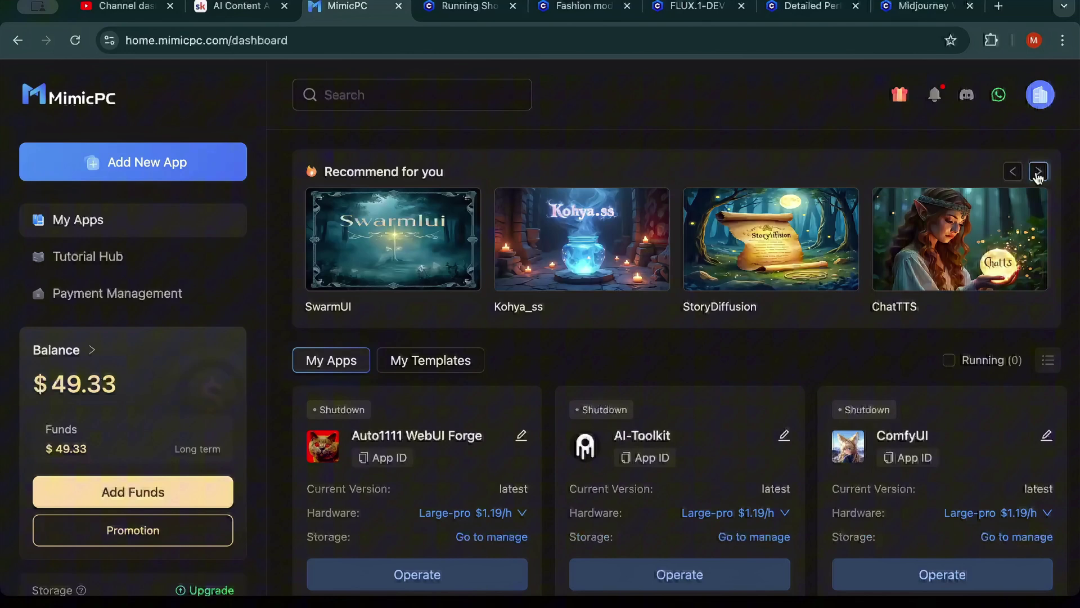
left_click(1038, 172)
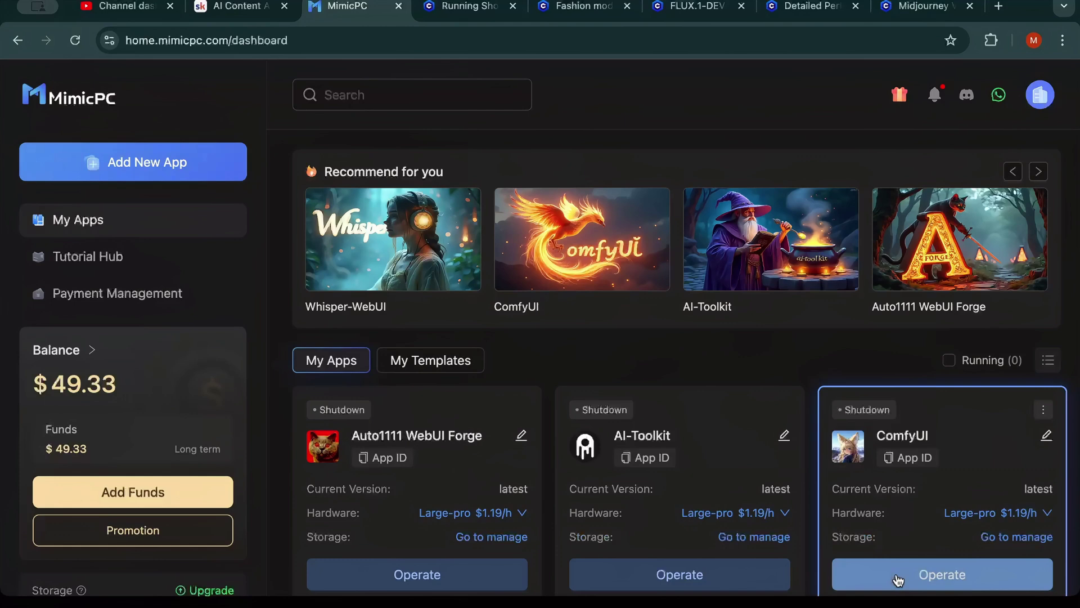
left_click(942, 573)
left_click(498, 305)
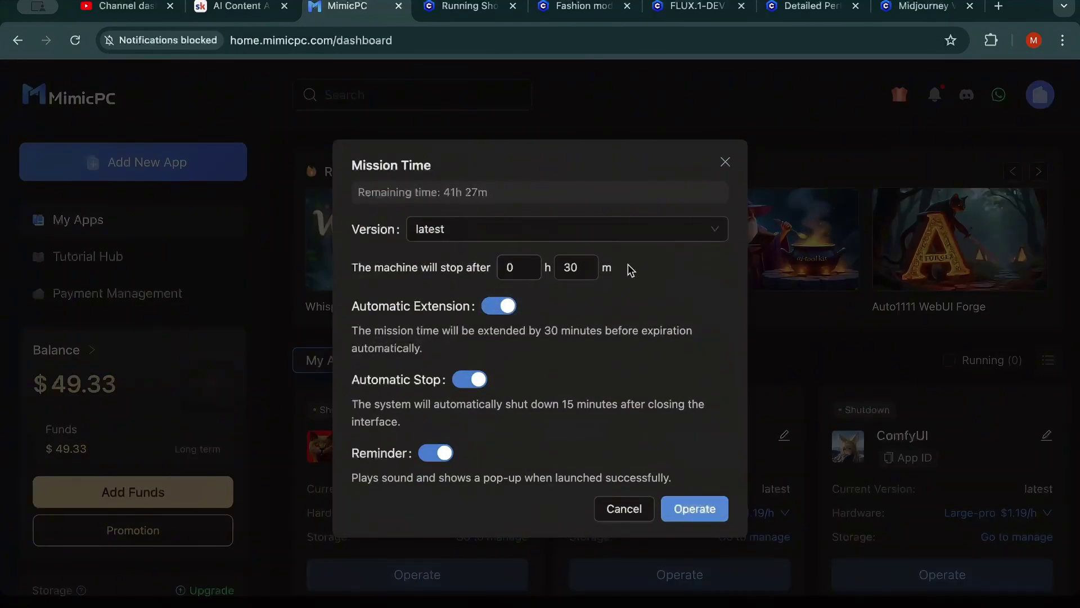
left_click(624, 229)
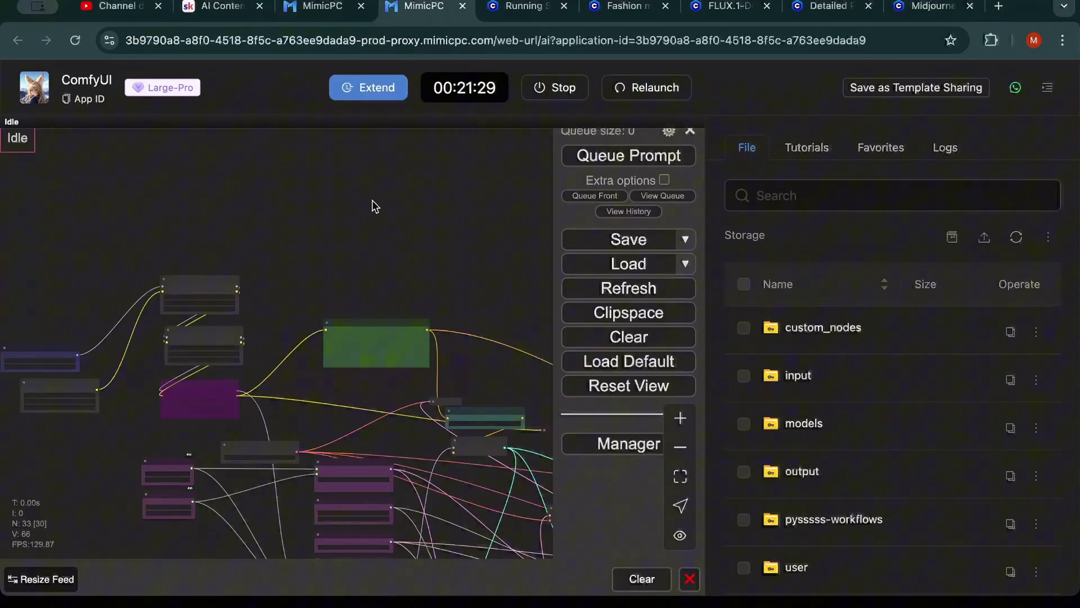
Pan the canvas, check the unet_name list, and center the FLUX1-dev and DualCLIP loaders
left_click_drag(214, 213, 318, 144)
scroll(317, 144, "down", 5)
scroll(304, 178, "down", 3)
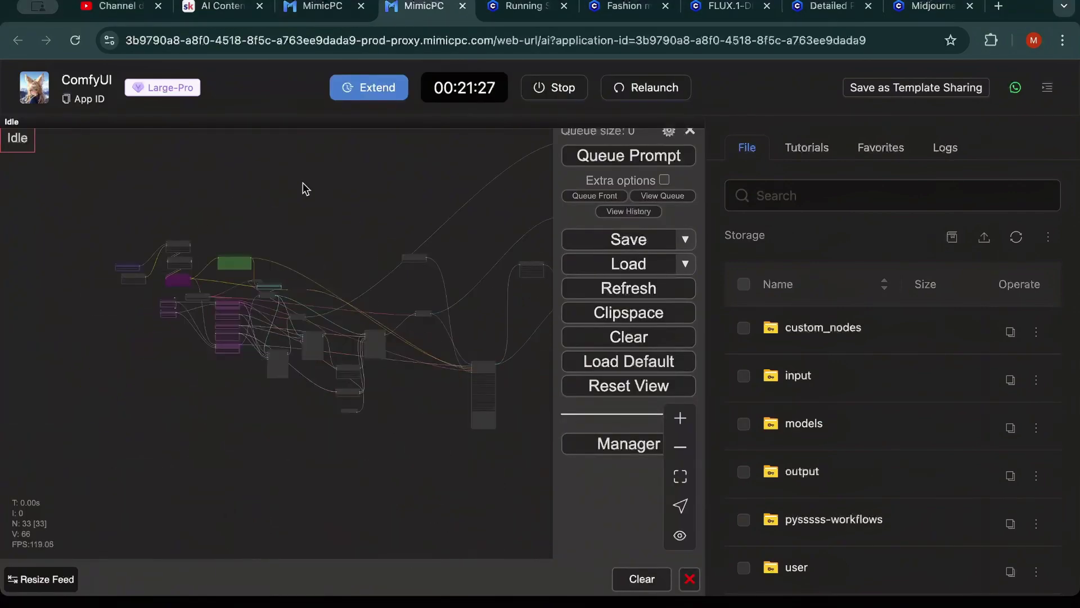
mouse_move(327, 258)
left_mouse_down()
mouse_move(236, 253)
mouse_move(202, 290)
left_mouse_up()
scroll(236, 254, "up", 3)
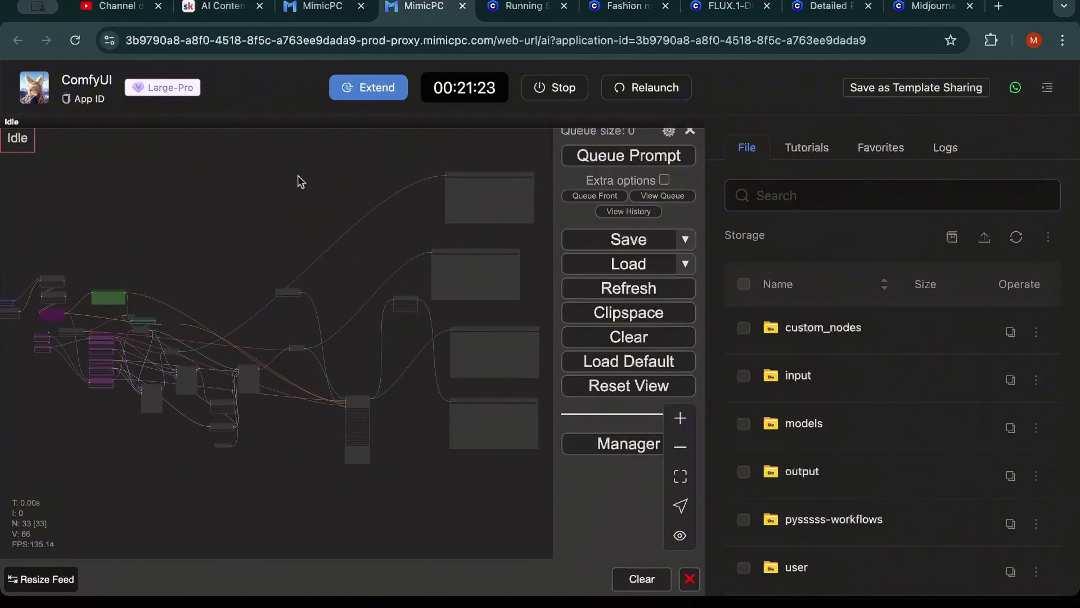
scroll(169, 276, "down", 2)
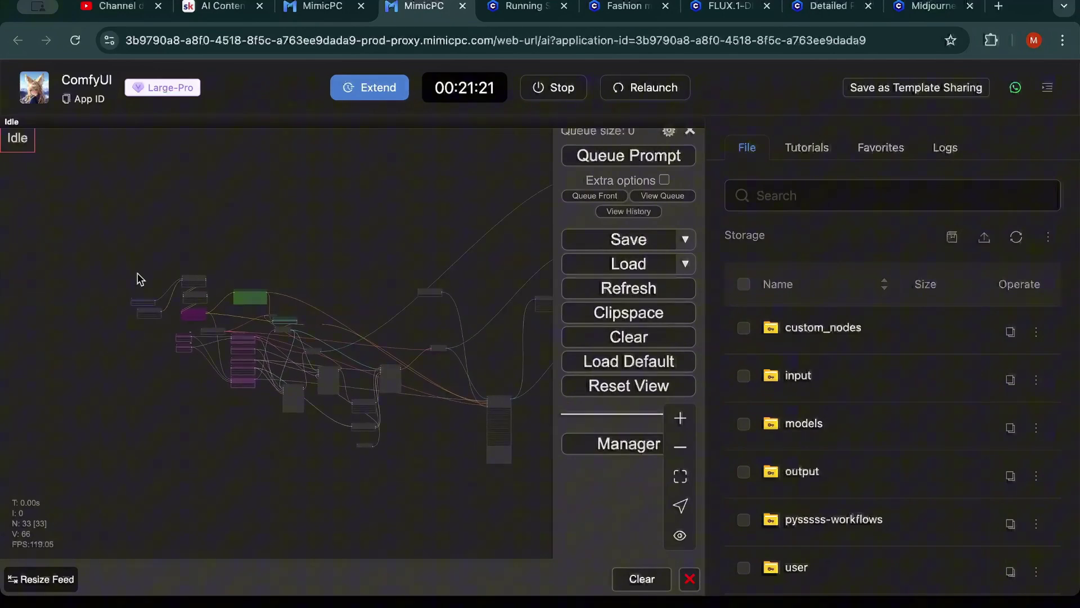
scroll(140, 280, "up", 5)
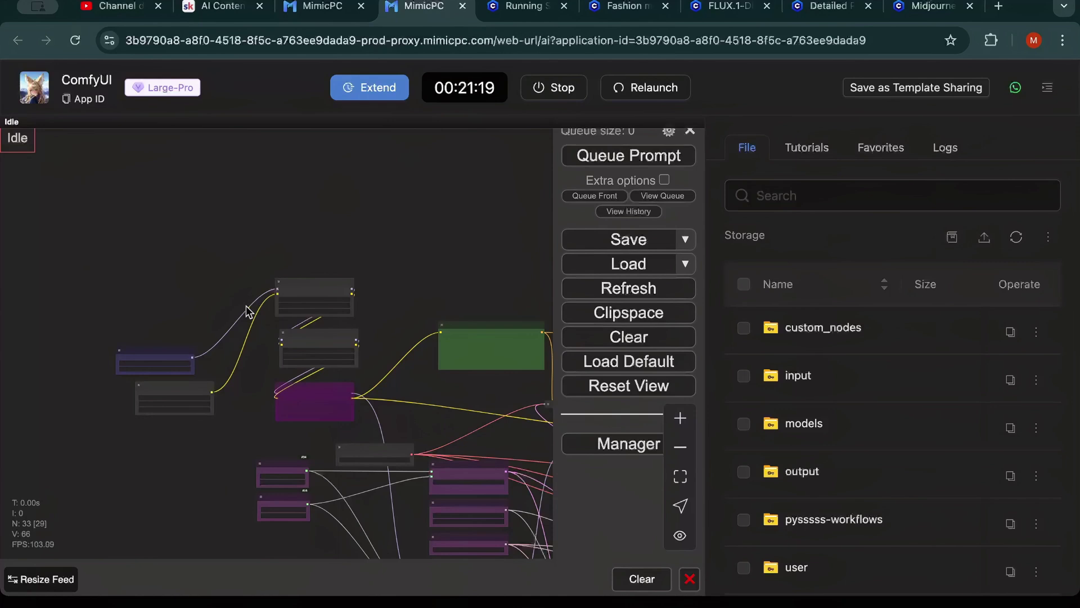
left_click(292, 299)
left_click(277, 253)
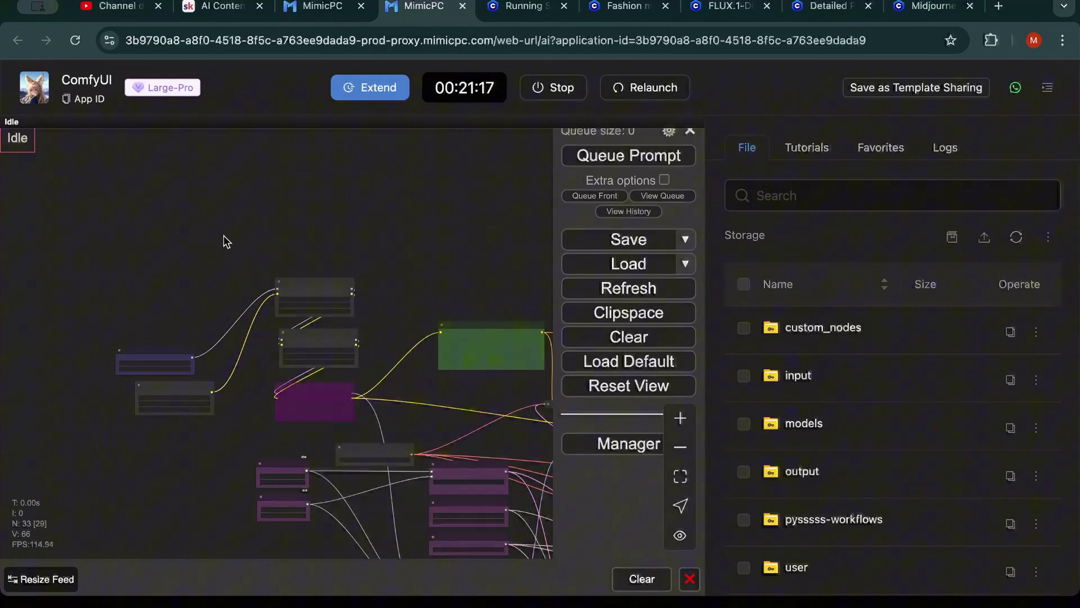
left_click_drag(224, 227, 230, 181)
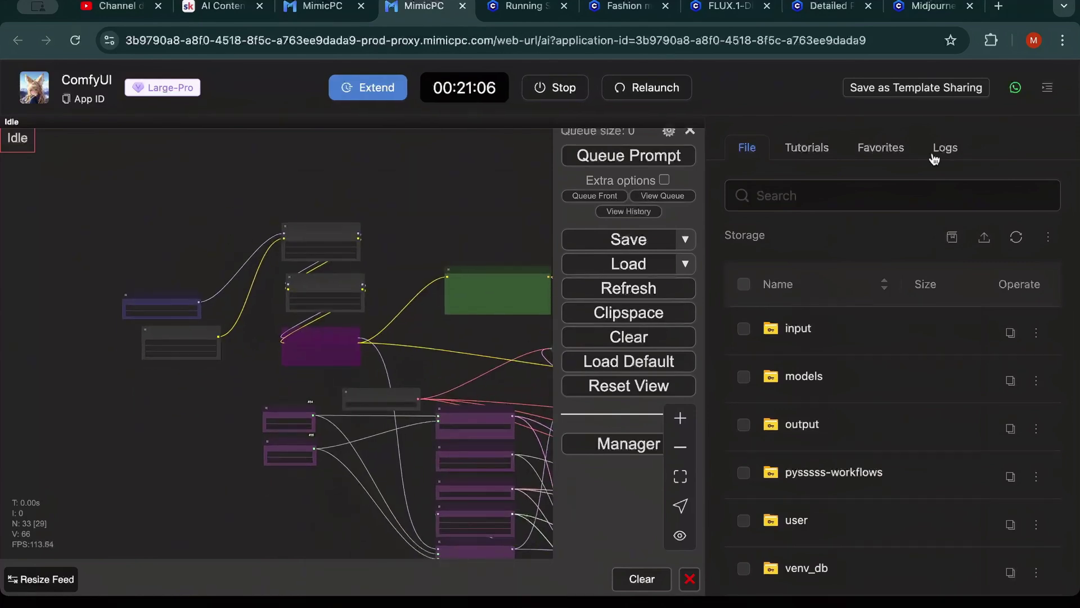
scroll(152, 253, "up", 3)
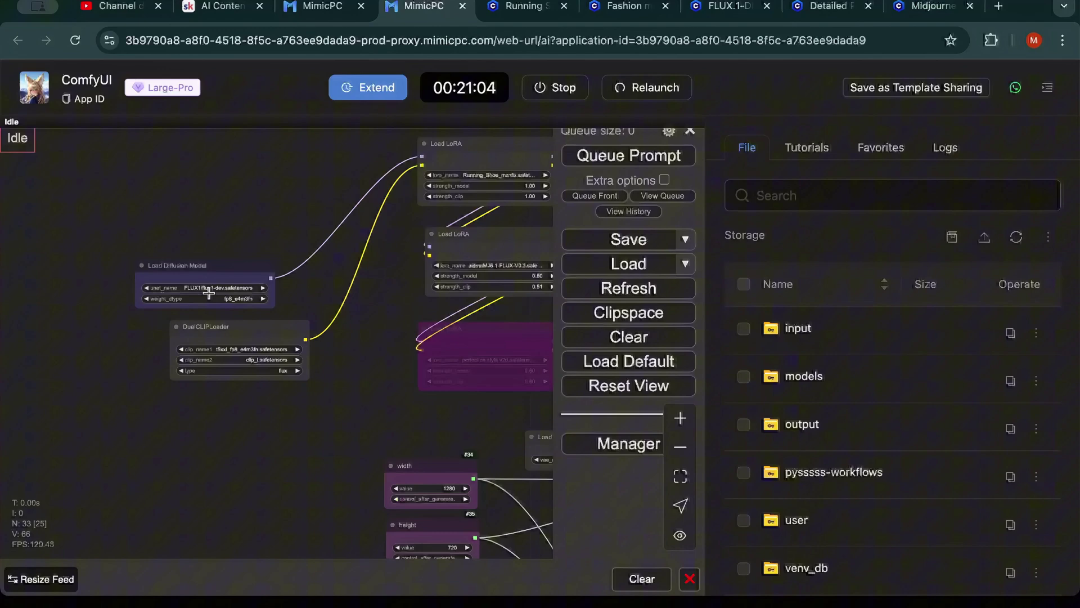
scroll(203, 291, "up", 5)
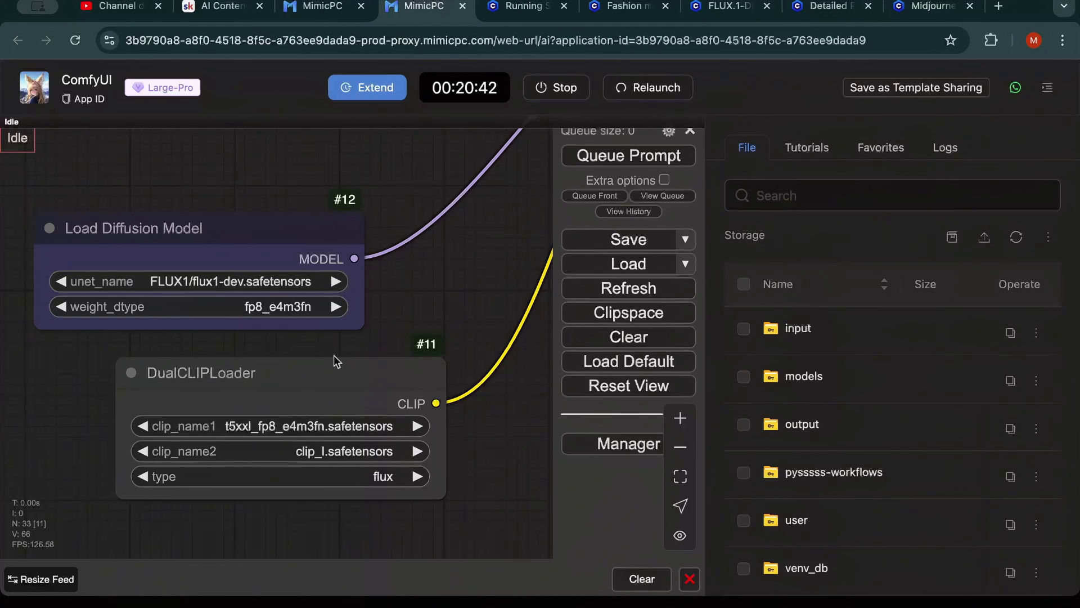
Pan past LoRA nodes #81 and #89, Load VAE and width/height to the mznflx positive prompt
left_click_drag(410, 313, 212, 316)
scroll(379, 365, "down", 3)
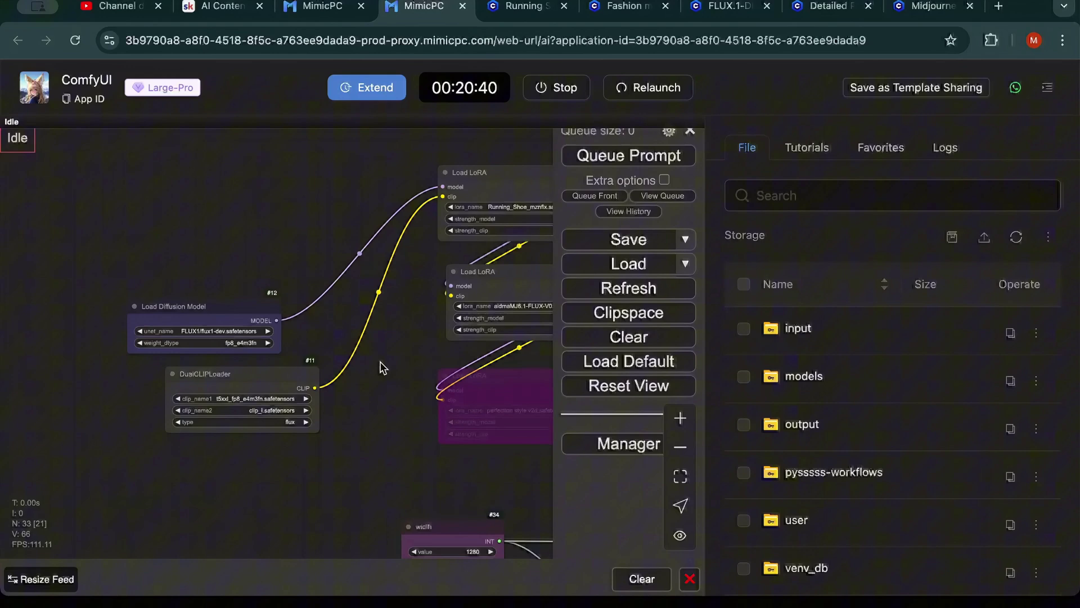
left_click_drag(380, 365, 307, 252)
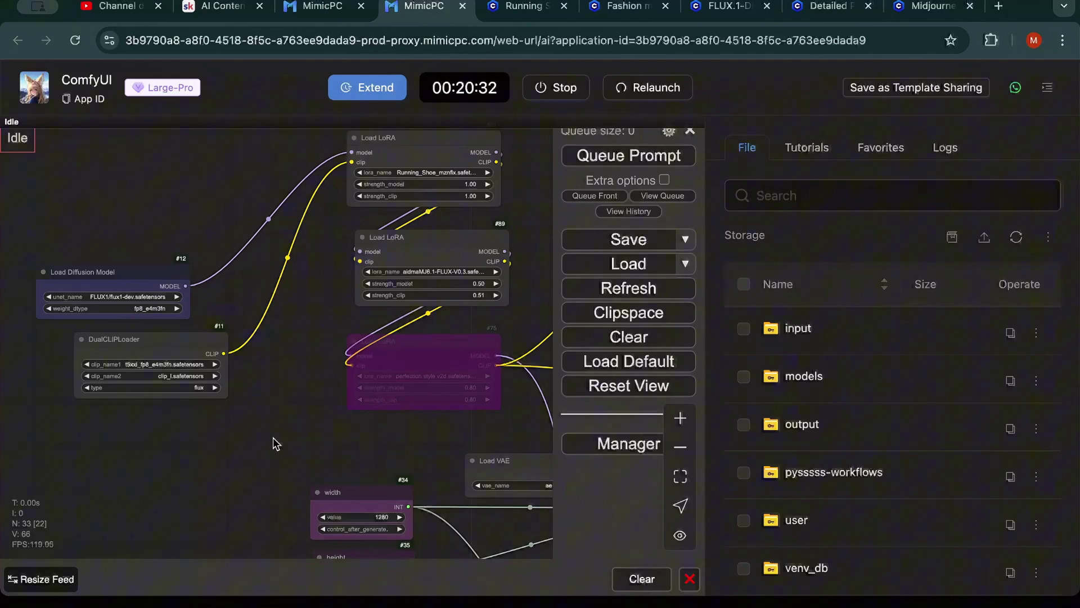
left_click_drag(278, 439, 275, 295)
scroll(275, 295, "up", 5)
scroll(275, 295, "down", 4)
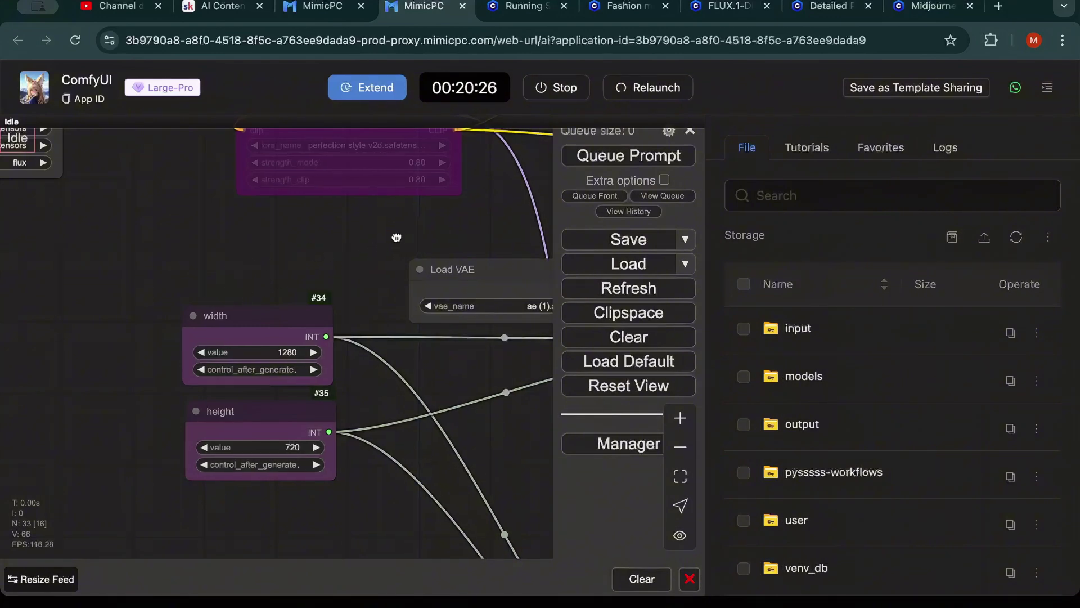
left_click_drag(398, 245, 292, 237)
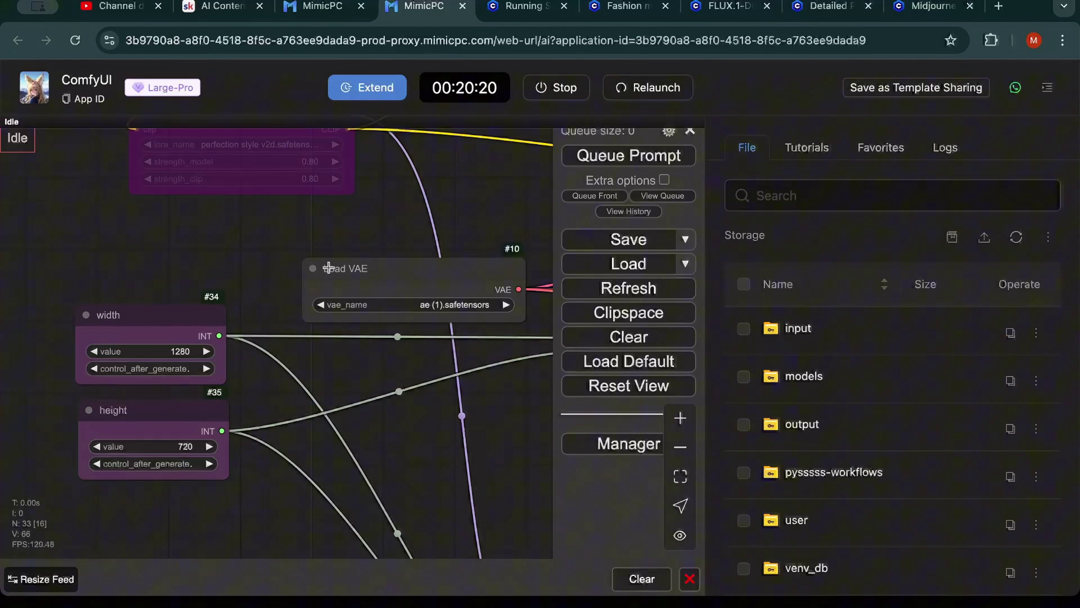
mouse_move(886, 422)
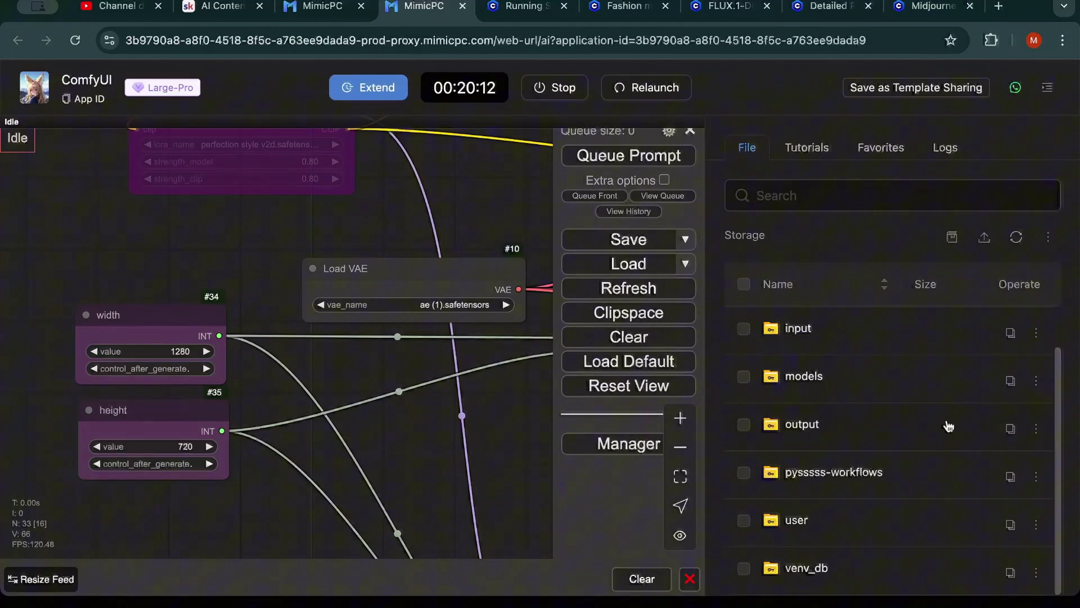
left_click_drag(169, 265, 236, 481)
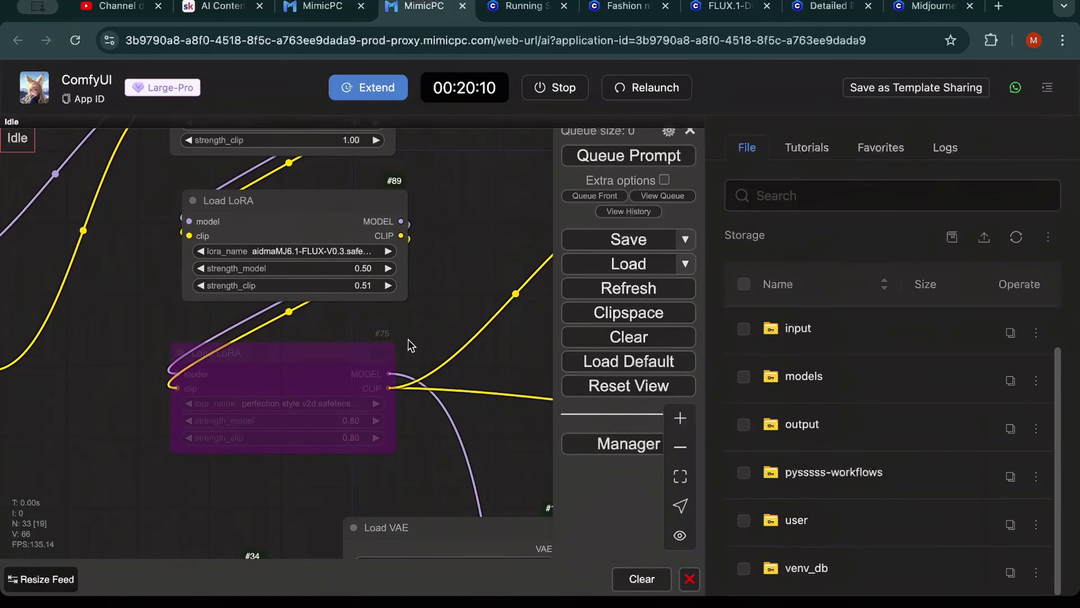
left_click_drag(406, 345, 369, 480)
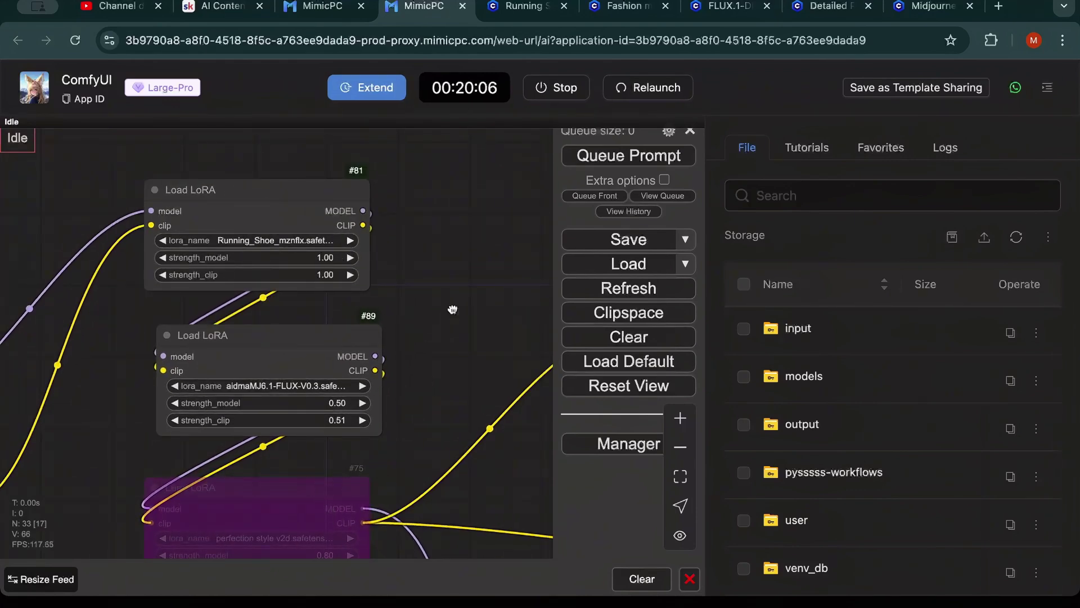
left_click_drag(451, 309, 287, 392)
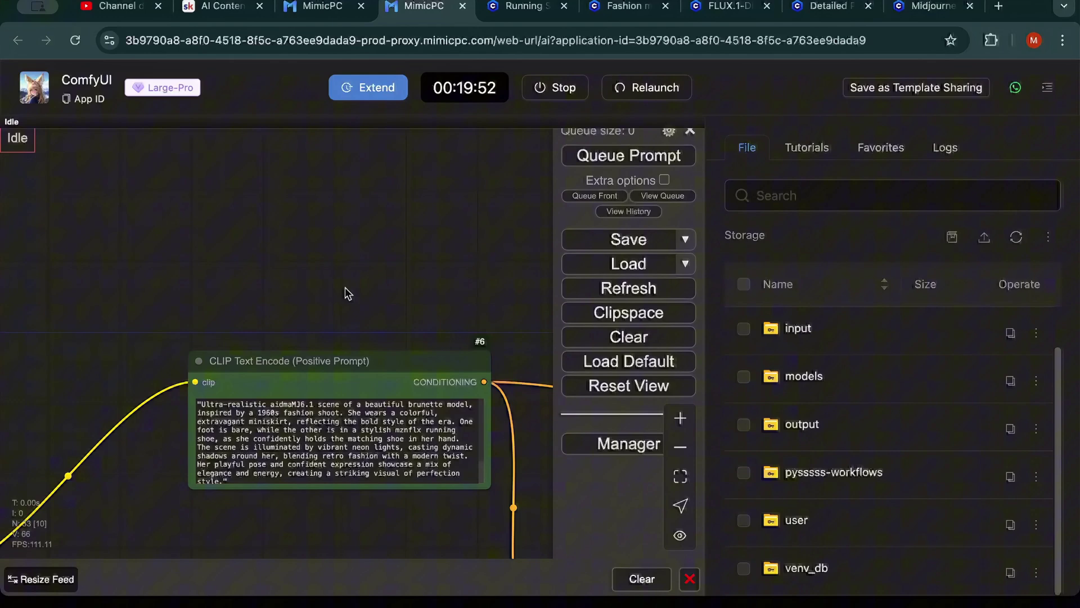
left_click_drag(278, 295, 113, 63)
left_click_drag(488, 270, 492, 200)
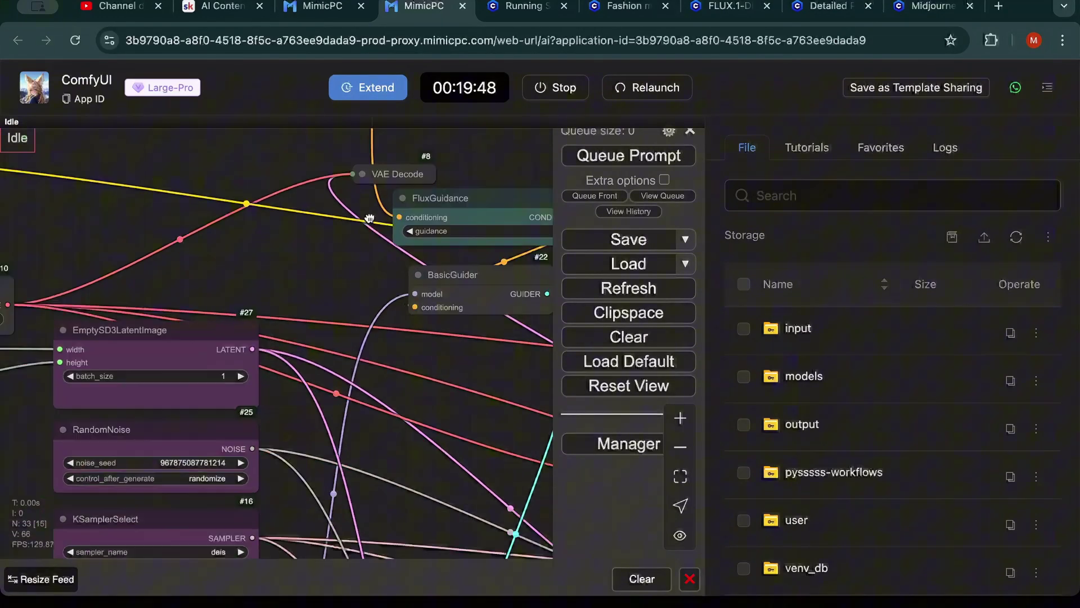
left_click_drag(350, 323, 380, 183)
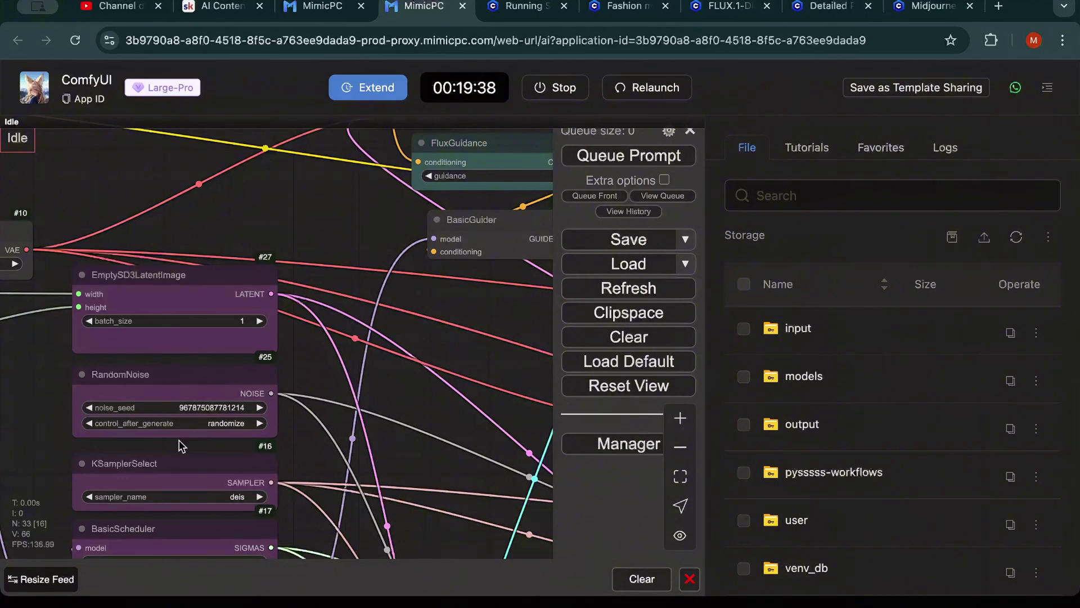
left_click_drag(400, 447, 432, 254)
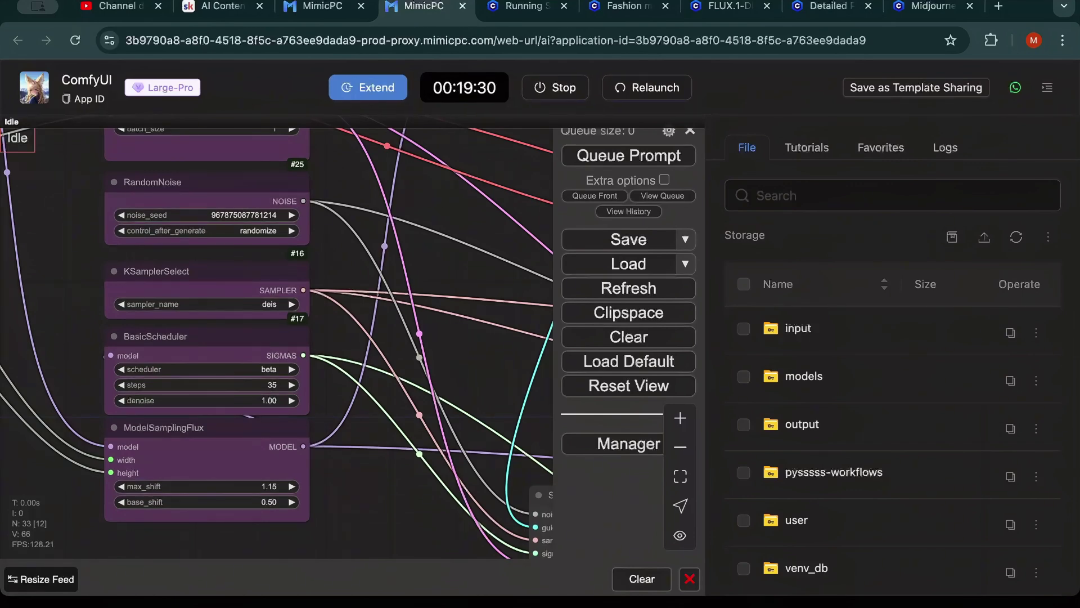
mouse_move(480, 327)
left_mouse_down()
mouse_move(438, 282)
mouse_move(190, 134)
left_mouse_up()
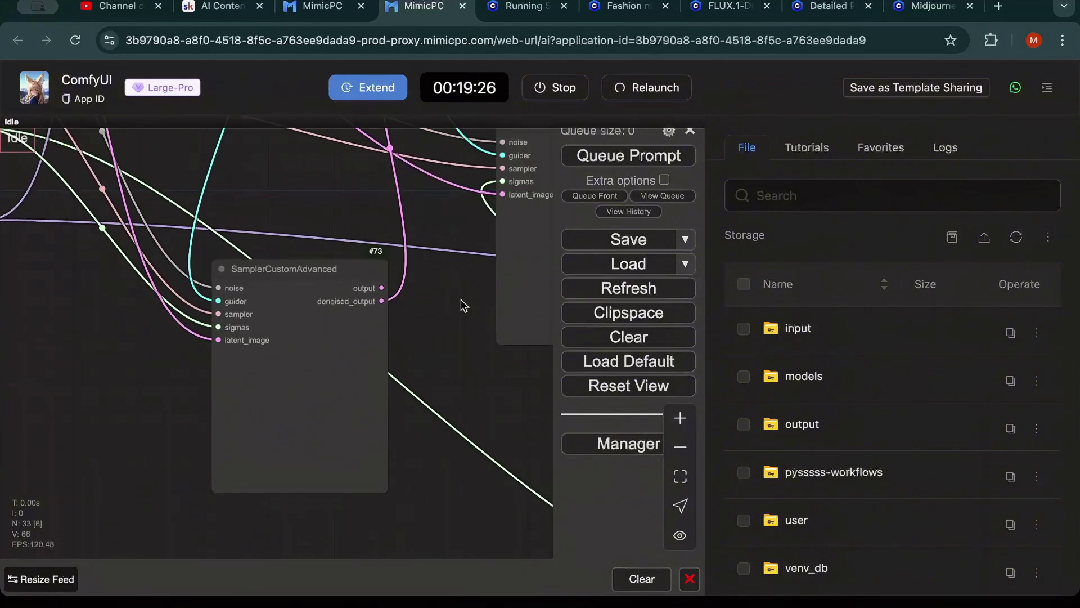
left_click_drag(463, 306, 399, 424)
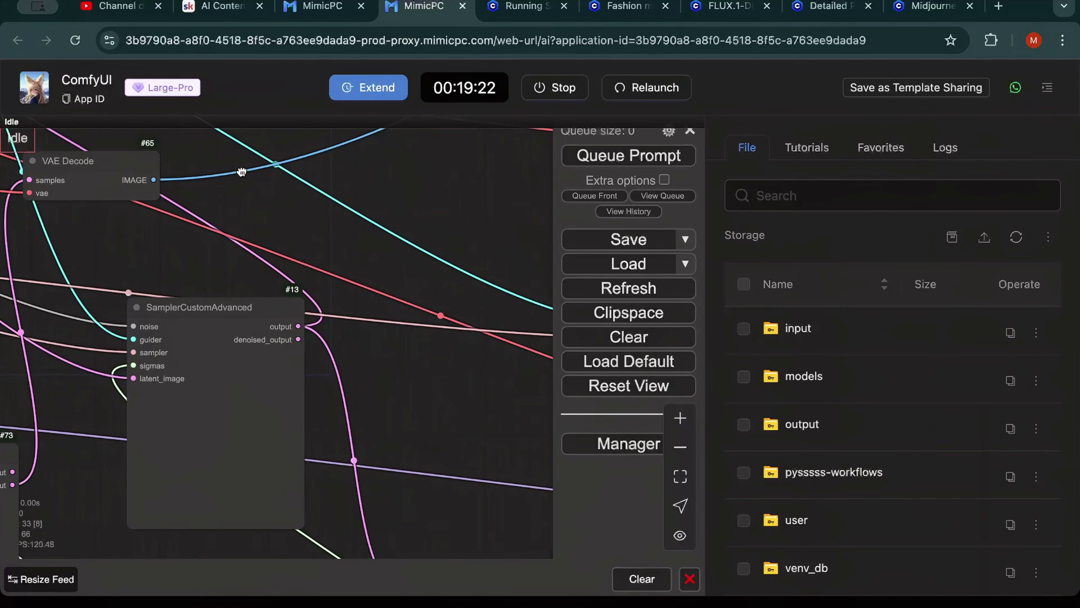
mouse_move(485, 266)
left_mouse_down()
mouse_move(123, 286)
mouse_move(206, 321)
left_mouse_up()
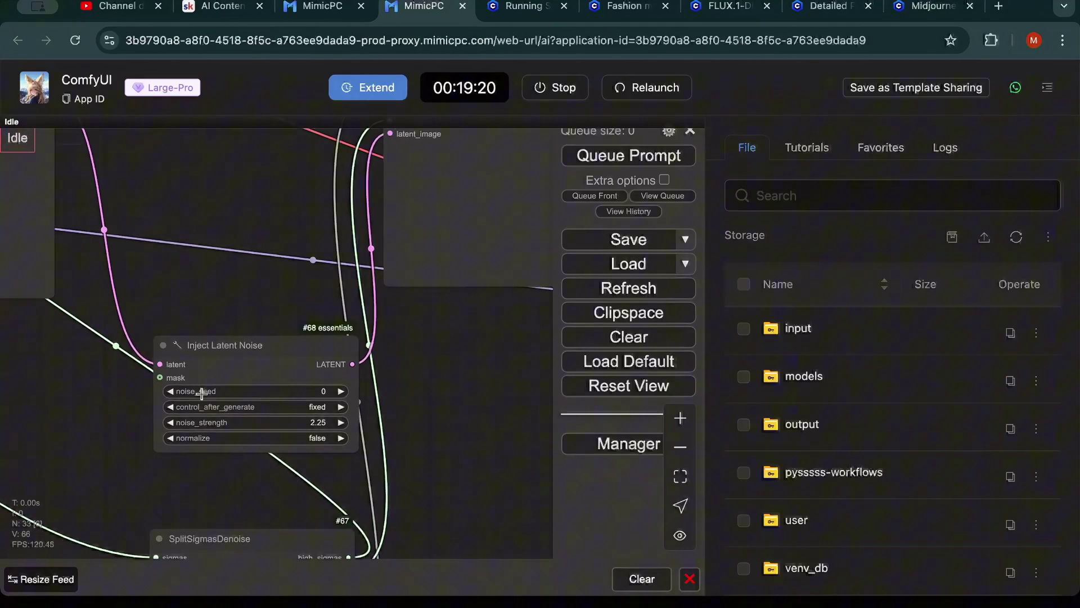
scroll(297, 481, "down", 2)
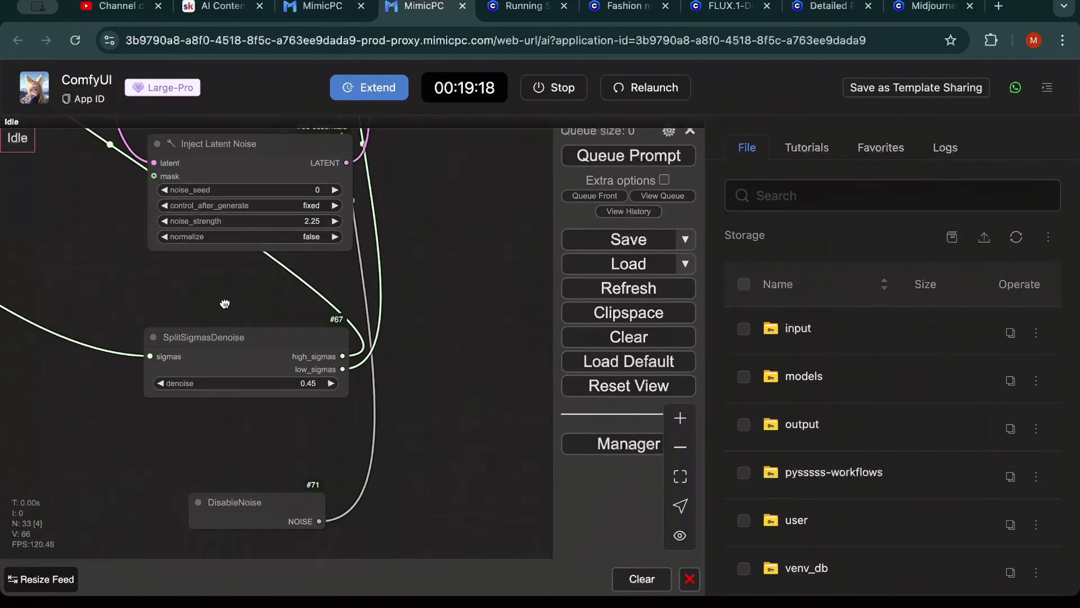
mouse_move(253, 338)
left_mouse_down()
mouse_move(402, 437)
mouse_move(263, 506)
left_mouse_up()
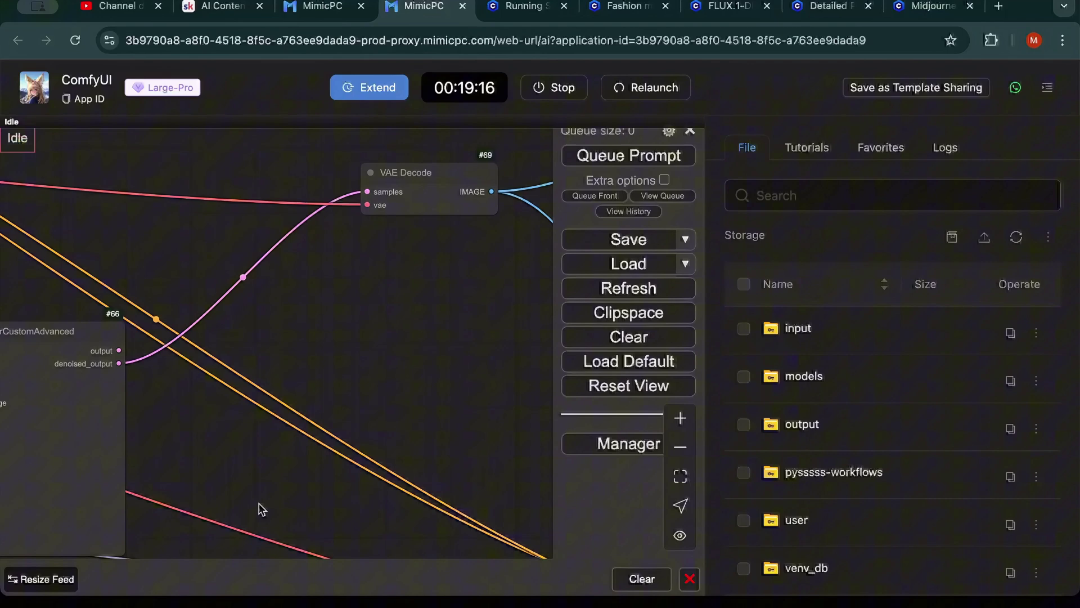
mouse_move(386, 338)
left_mouse_down()
mouse_move(297, 268)
mouse_move(99, 160)
left_mouse_up()
left_click_drag(355, 286, 253, 237)
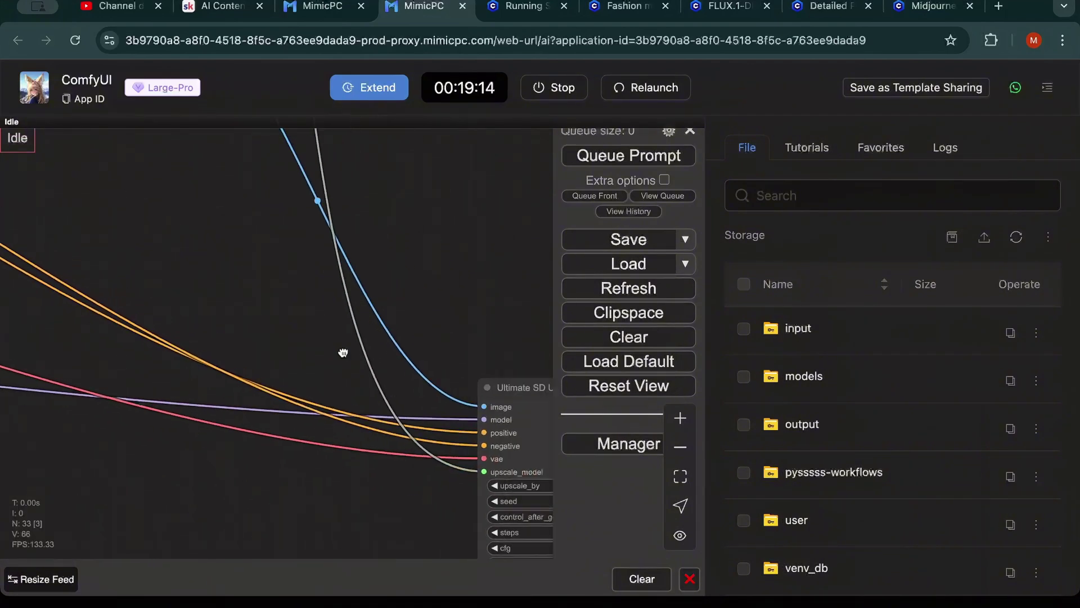
left_click_drag(422, 388, 254, 234)
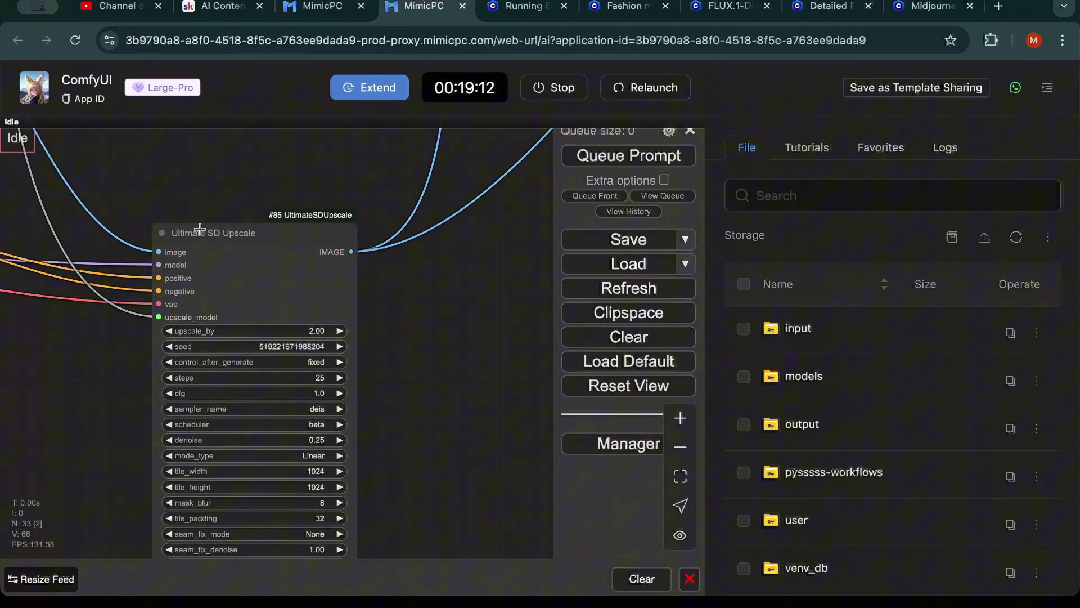
scroll(294, 366, "down", 2)
scroll(294, 366, "down", 2)
mouse_move(413, 346)
left_mouse_down()
mouse_move(321, 455)
mouse_move(268, 304)
mouse_move(211, 287)
left_mouse_up()
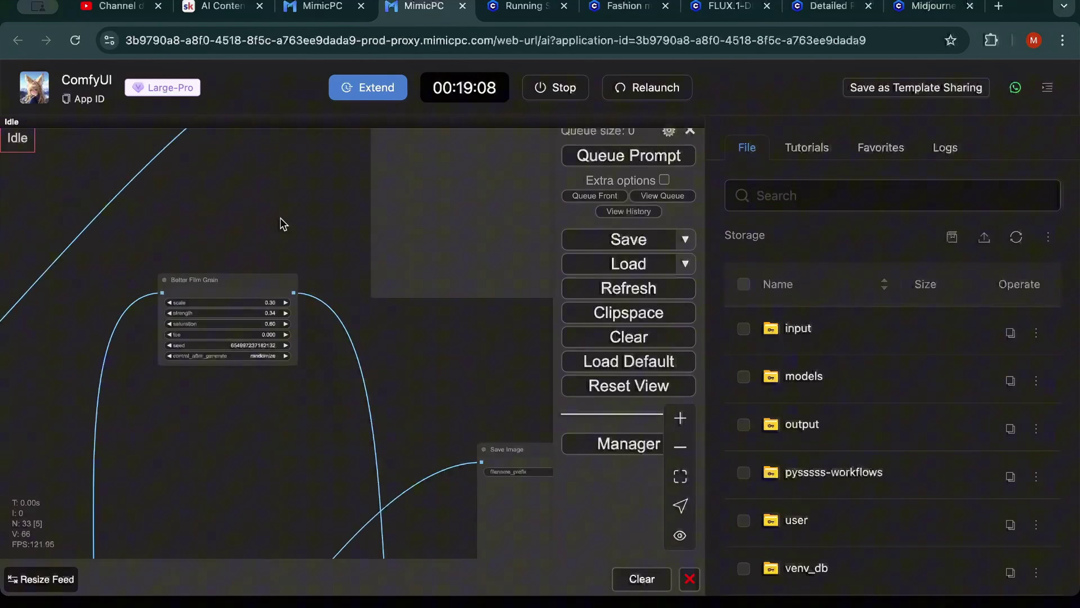
scroll(280, 218, "up", 3)
scroll(287, 317, "down", 2)
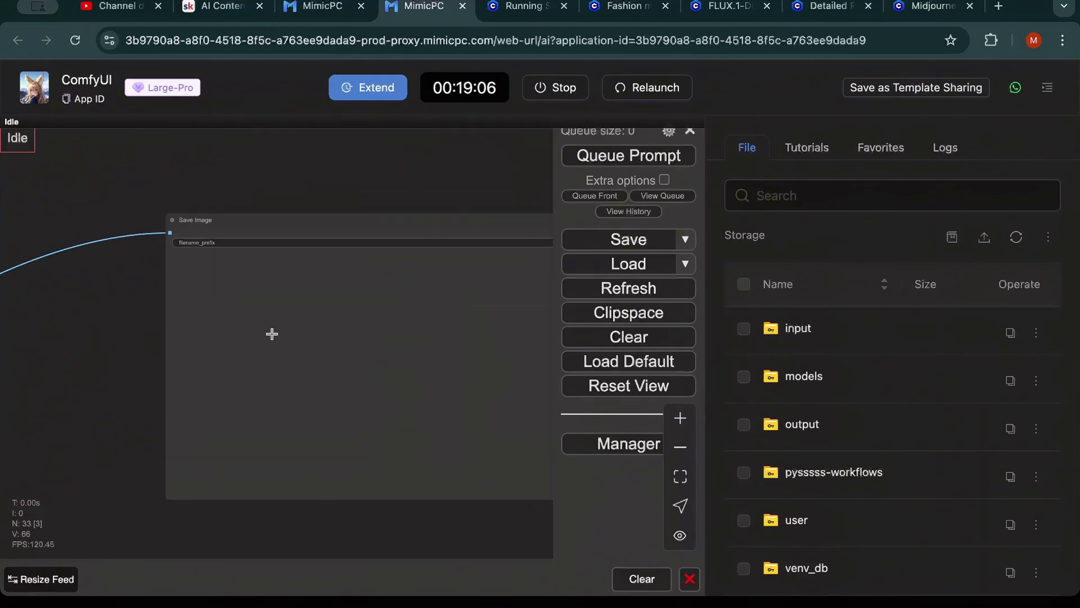
scroll(269, 335, "down", 3)
mouse_move(269, 334)
left_mouse_down()
mouse_move(301, 234)
mouse_move(293, 179)
left_mouse_up()
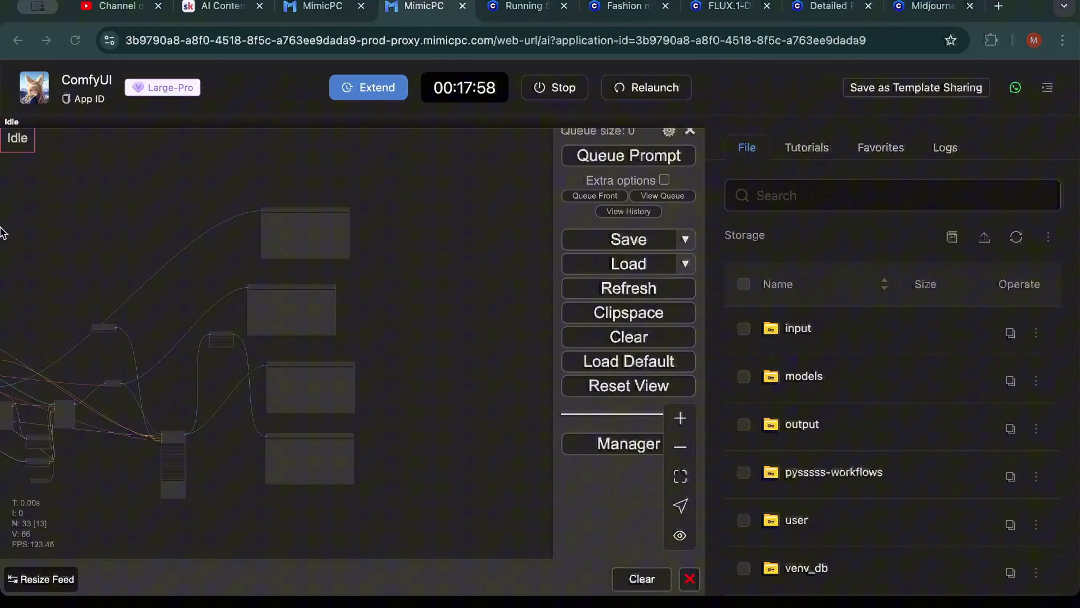
left_click(227, 8)
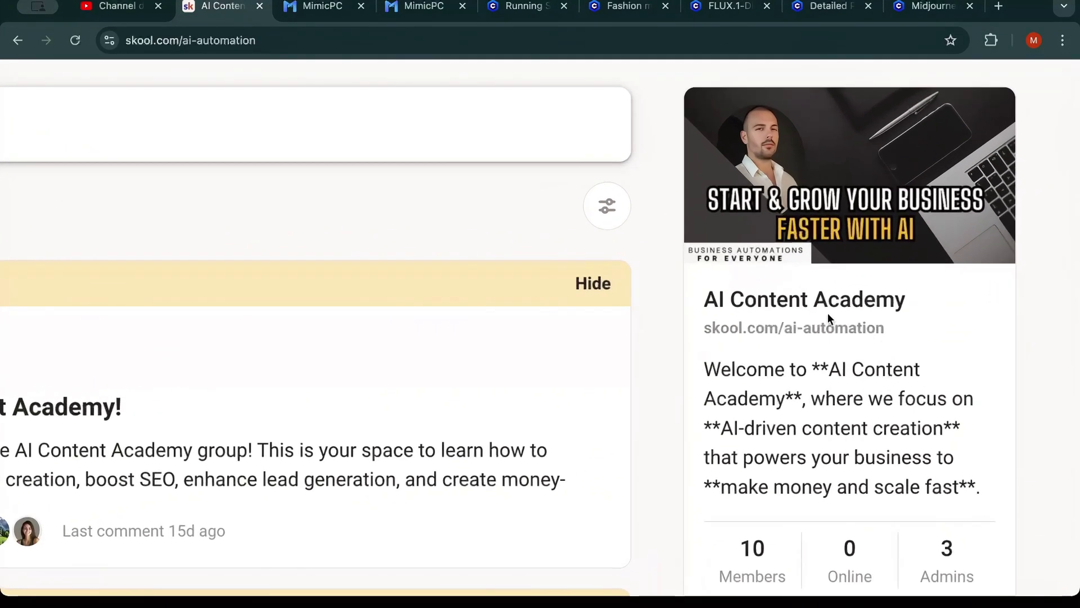
scroll(828, 312, "up", 3)
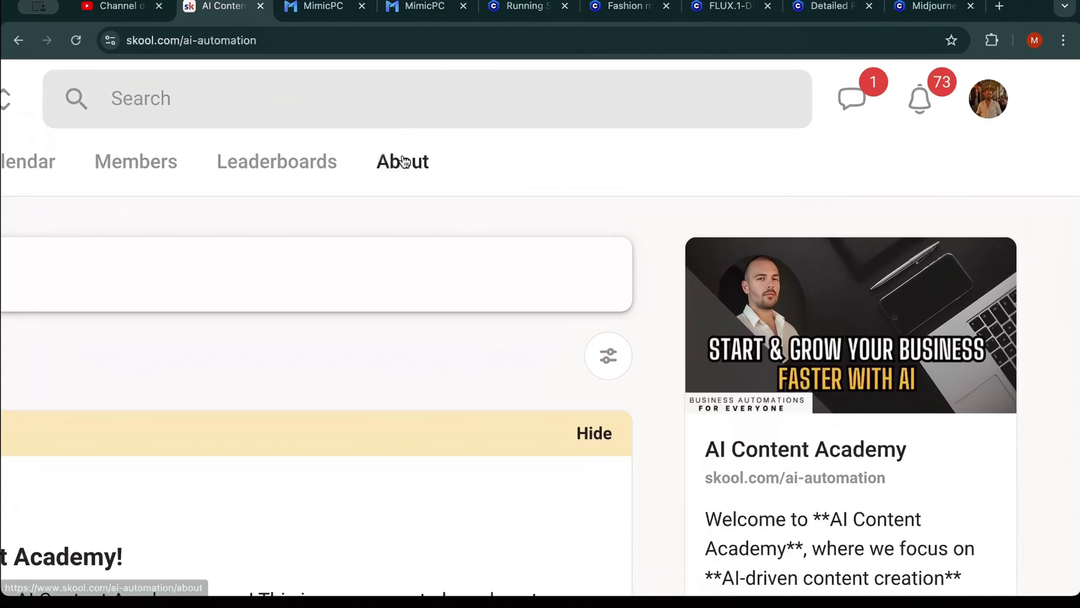
View the zoomed-out AI Content Academy About page, then move to the Civitai Running Shoe tab
left_click(527, 209)
scroll(571, 349, "down", 3)
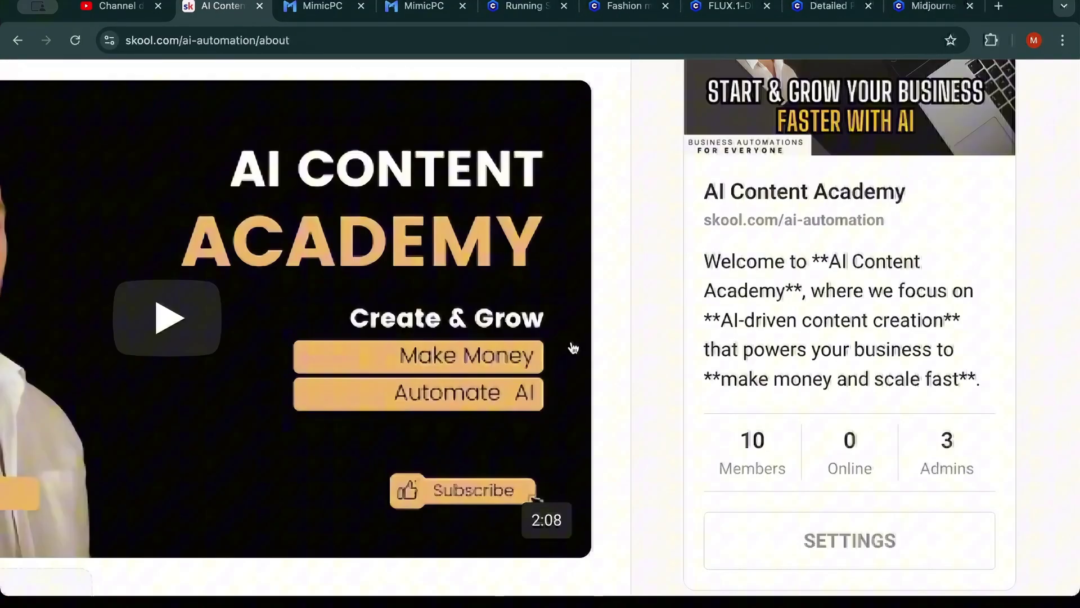
left_click_drag(323, 523, 613, 429)
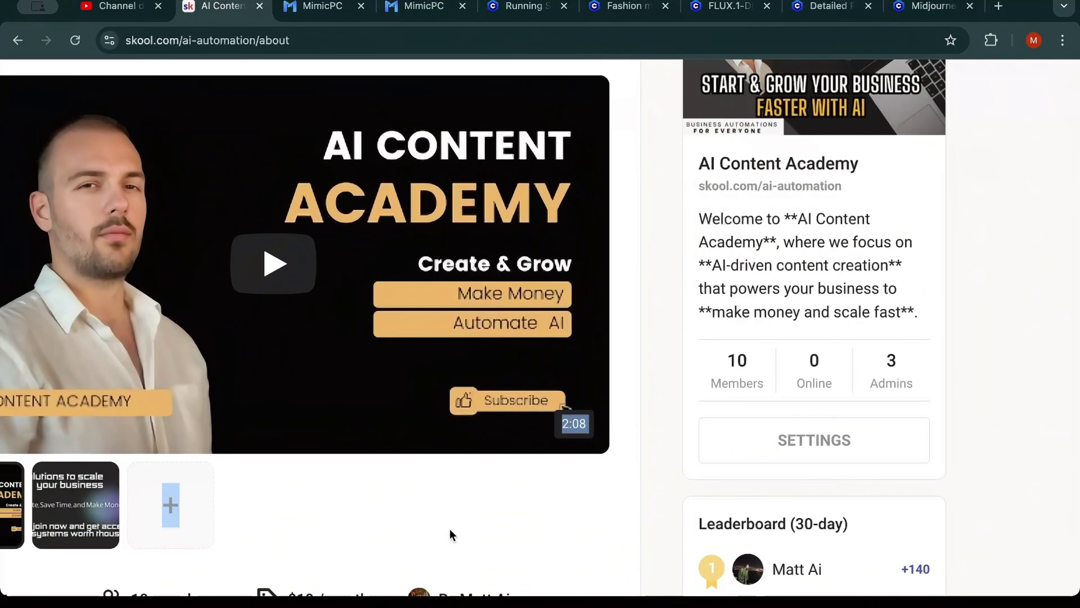
key("ctrl+minus")
scroll(450, 528, "down", 3)
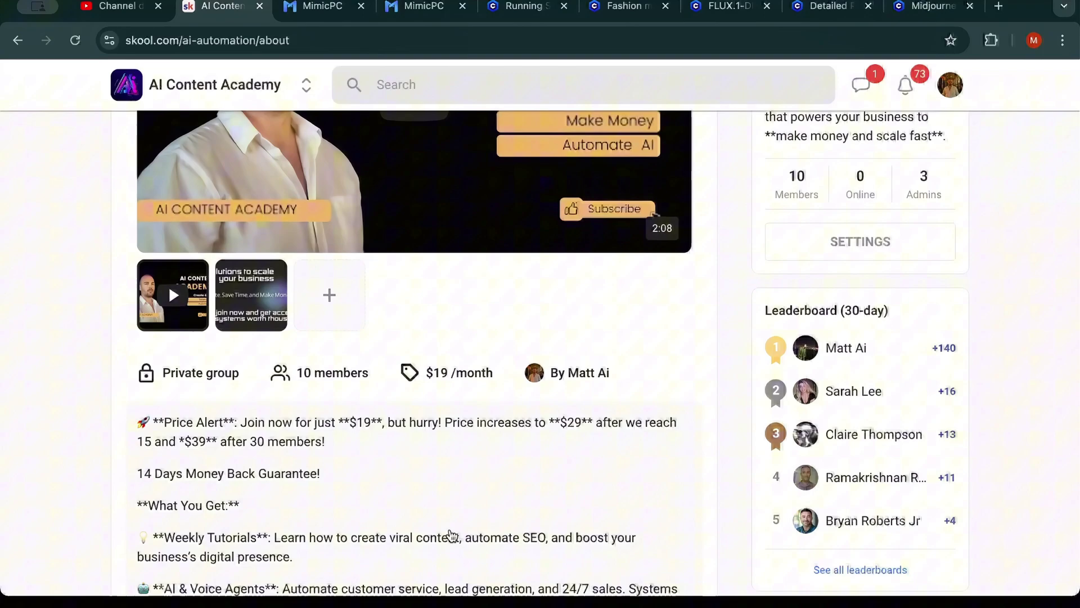
key("ctrl+Tab")
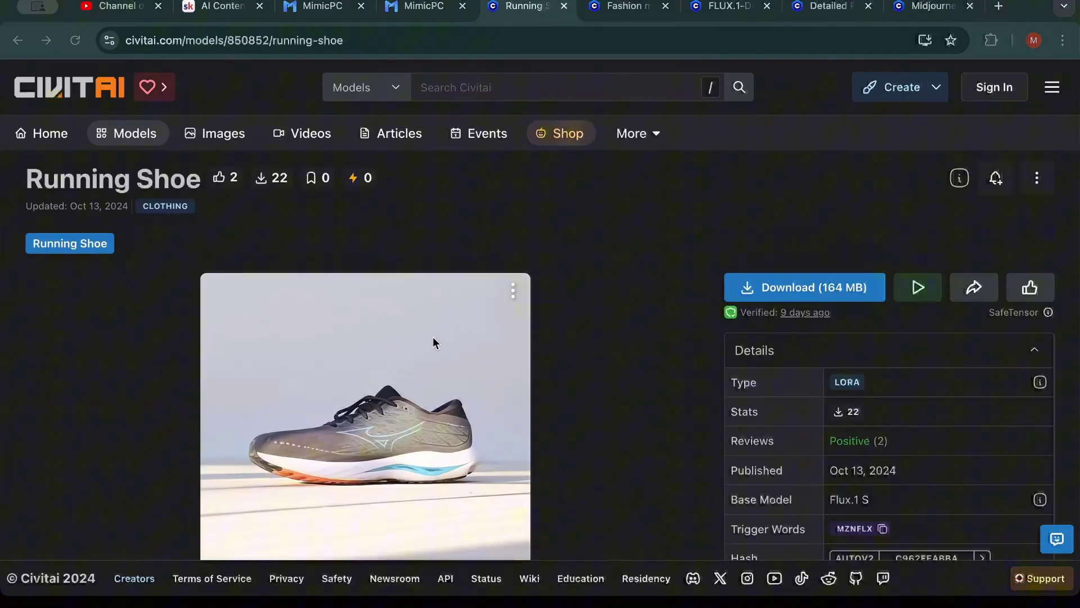
scroll(466, 296, "down", 1)
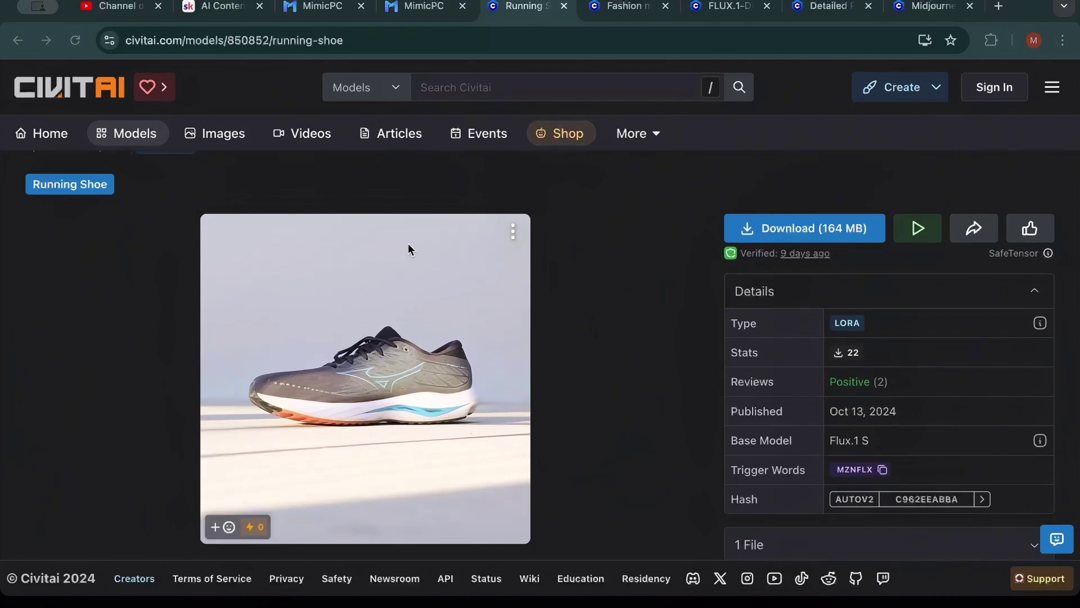
Inspect the Running Shoe LoRA page and its full-size sample image, then return to ComfyUI
left_click(286, 40)
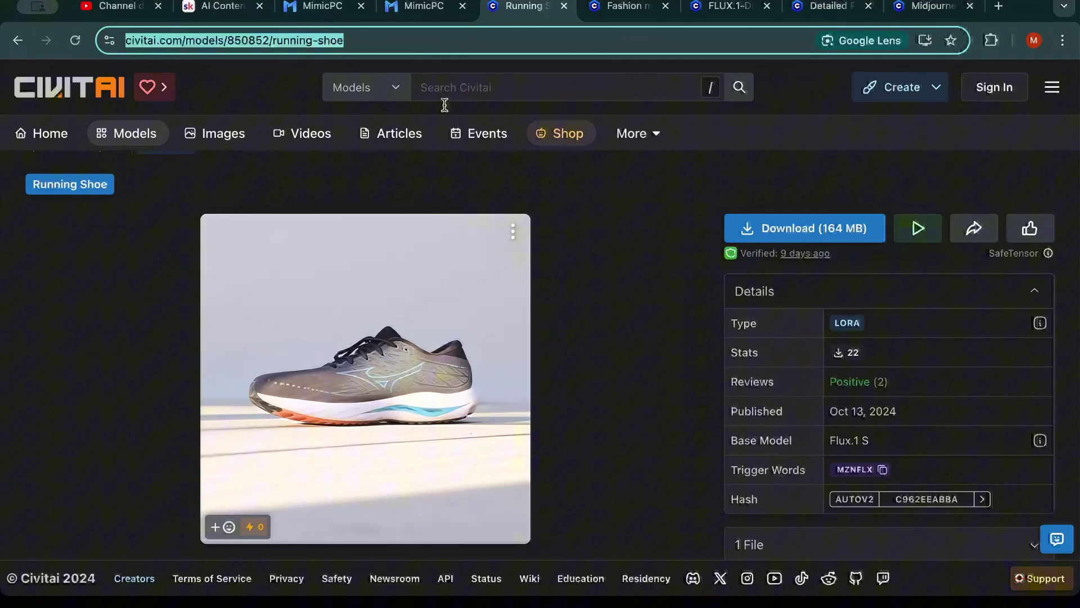
scroll(504, 220, "up", 1)
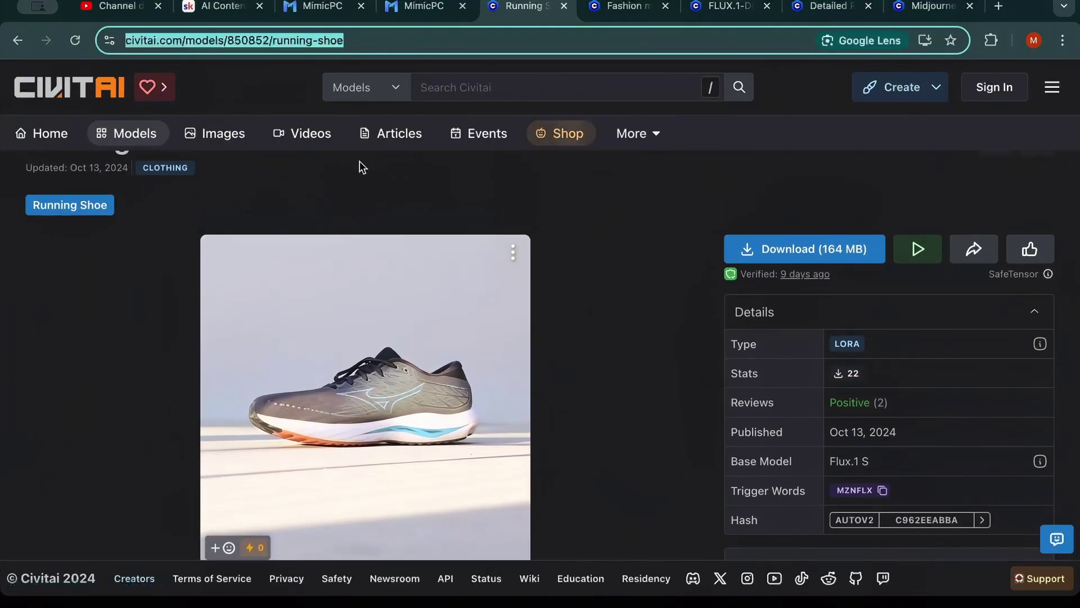
left_click(565, 283)
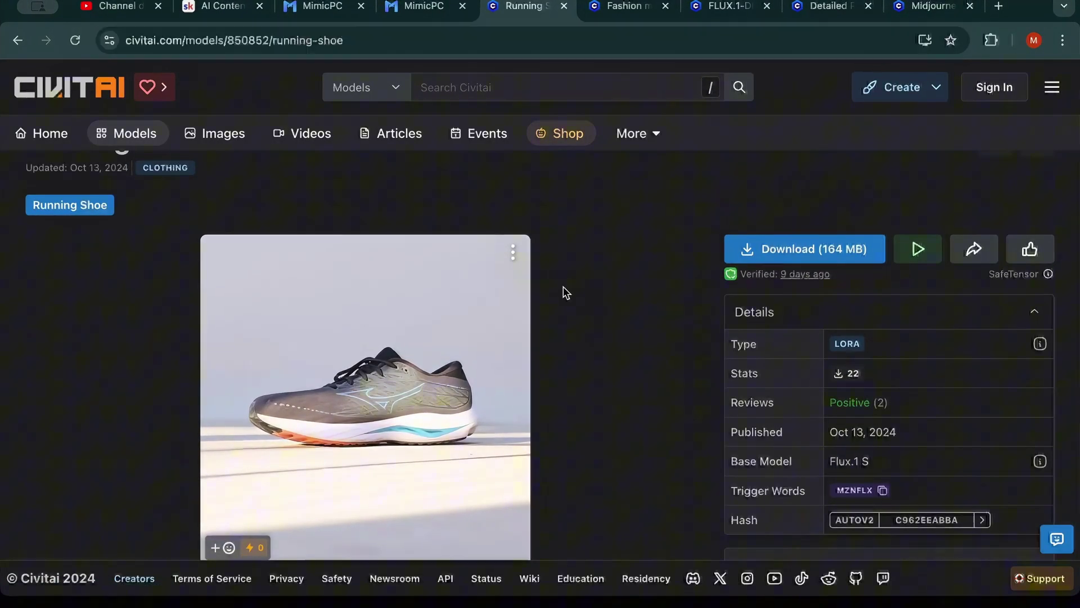
scroll(552, 371, "down", 5)
scroll(553, 371, "down", 3)
scroll(433, 279, "up", 1)
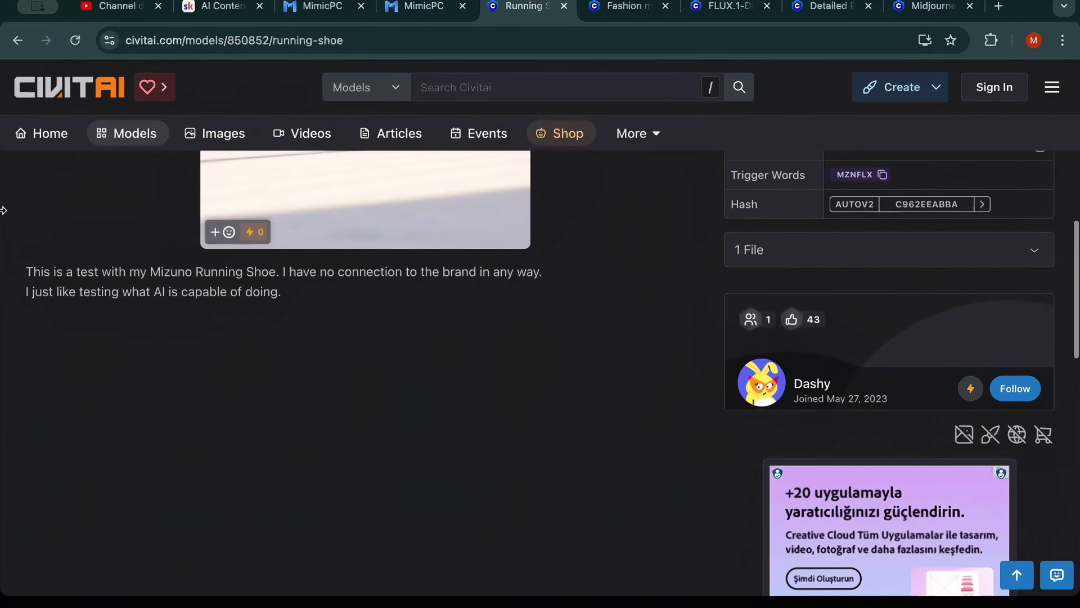
left_click_drag(26, 263, 473, 342)
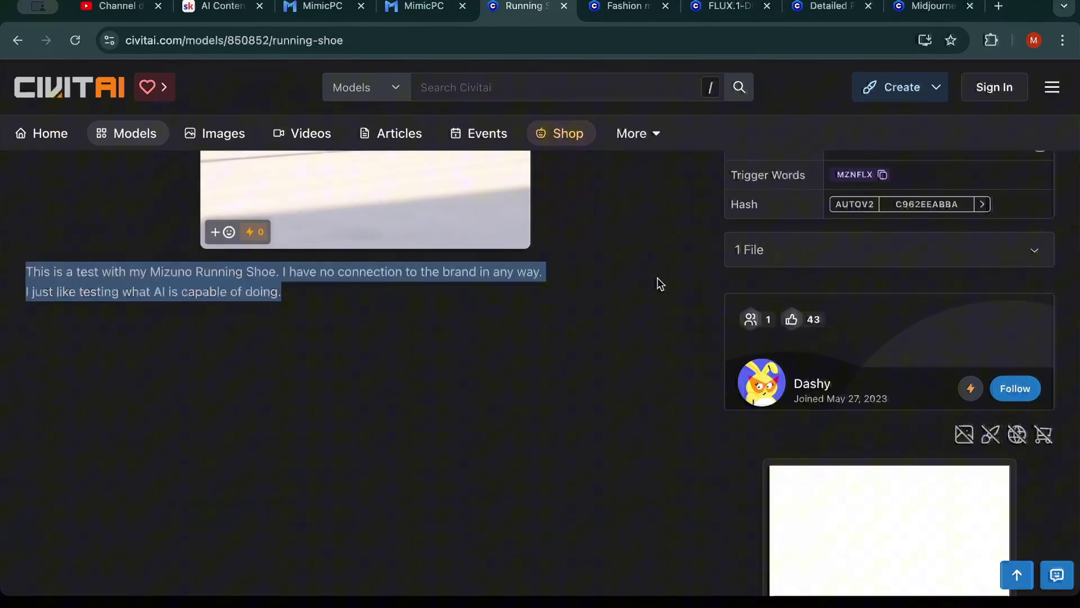
scroll(658, 278, "up", 4)
left_click(394, 247)
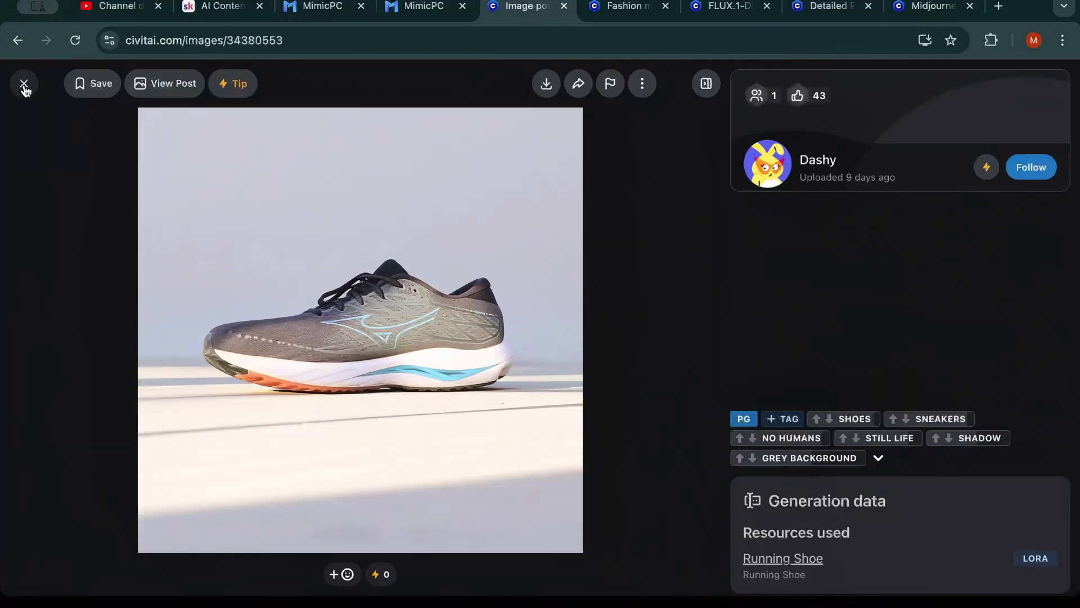
left_click(24, 84)
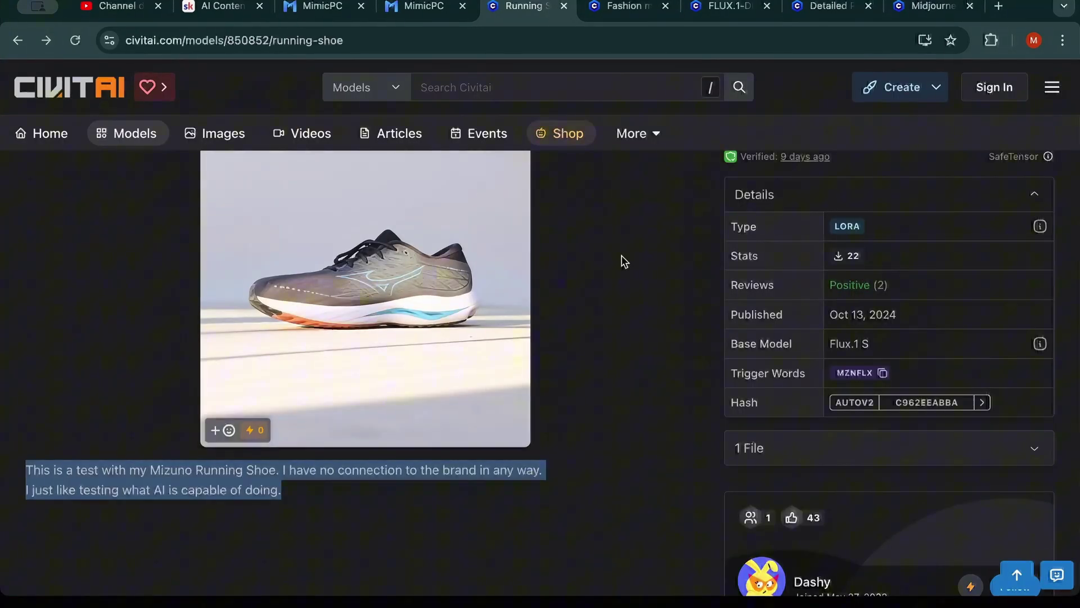
scroll(622, 255, "up", 3)
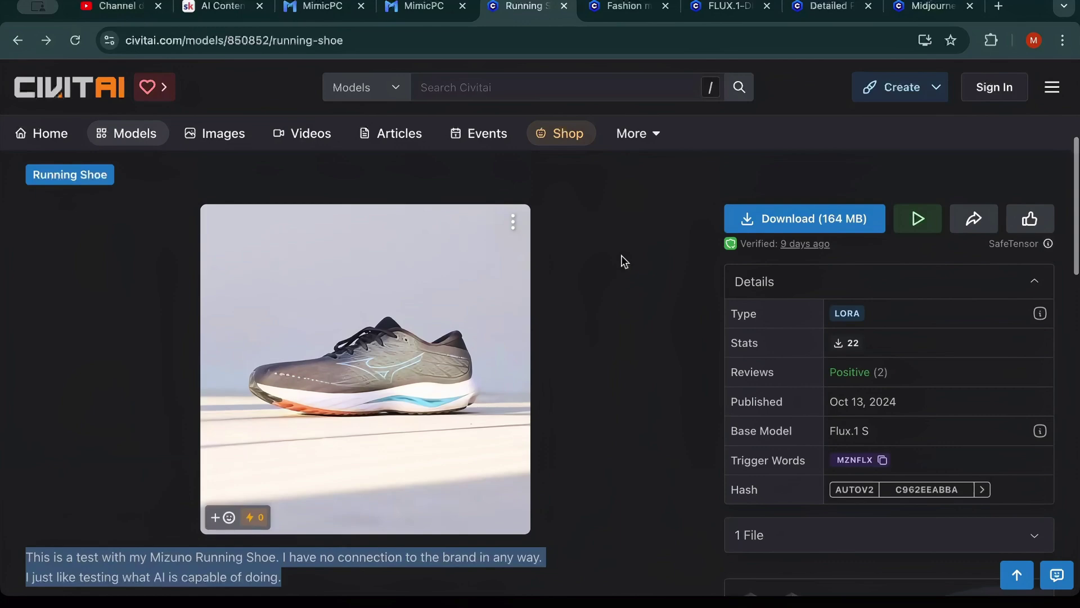
scroll(621, 254, "up", 2)
scroll(576, 265, "down", 1)
scroll(577, 264, "down", 1)
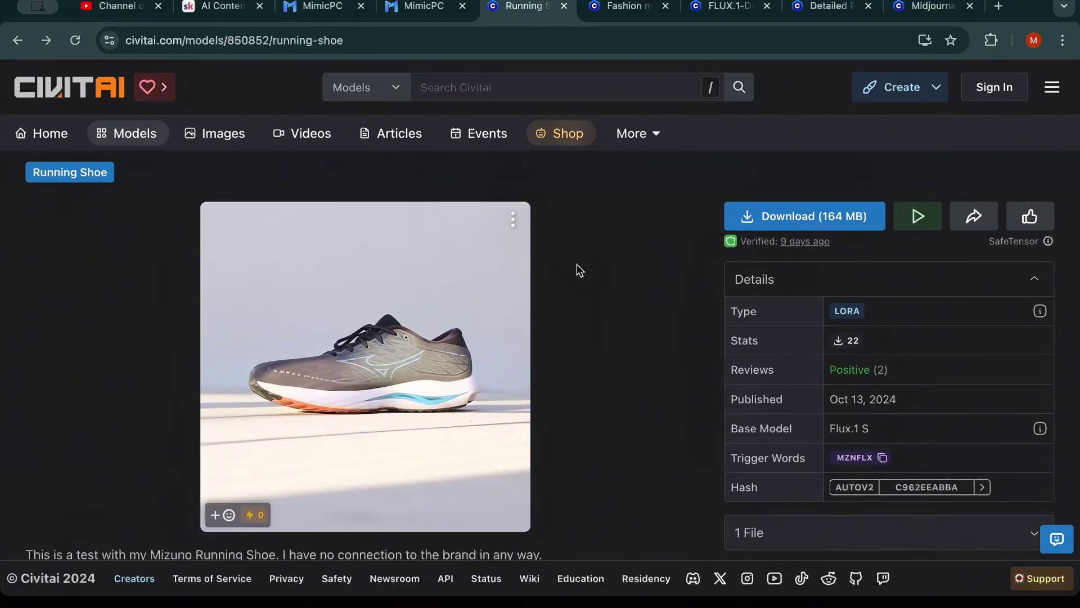
key("ctrl+shift+Tab")
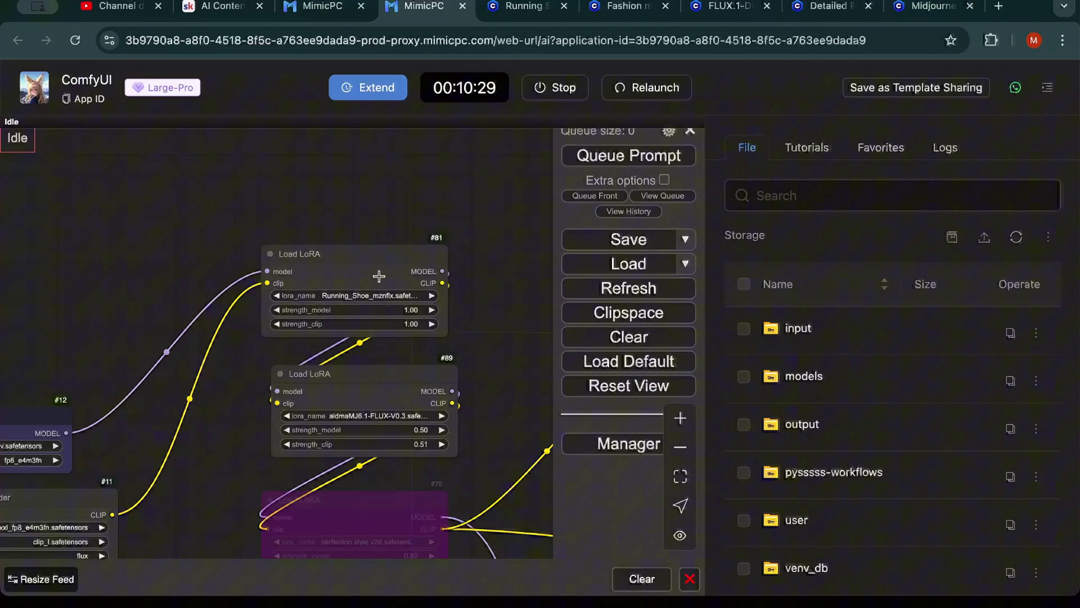
Pan the canvas to the stacked Load LoRA nodes #81 and #89
left_click_drag(244, 201, 242, 136)
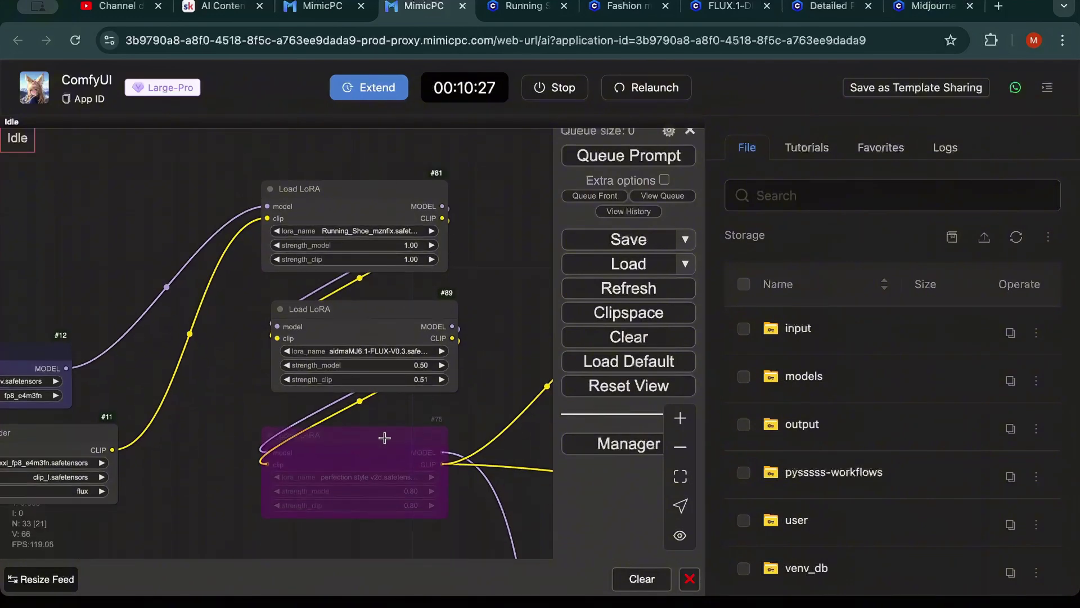
scroll(371, 230, "up", 8)
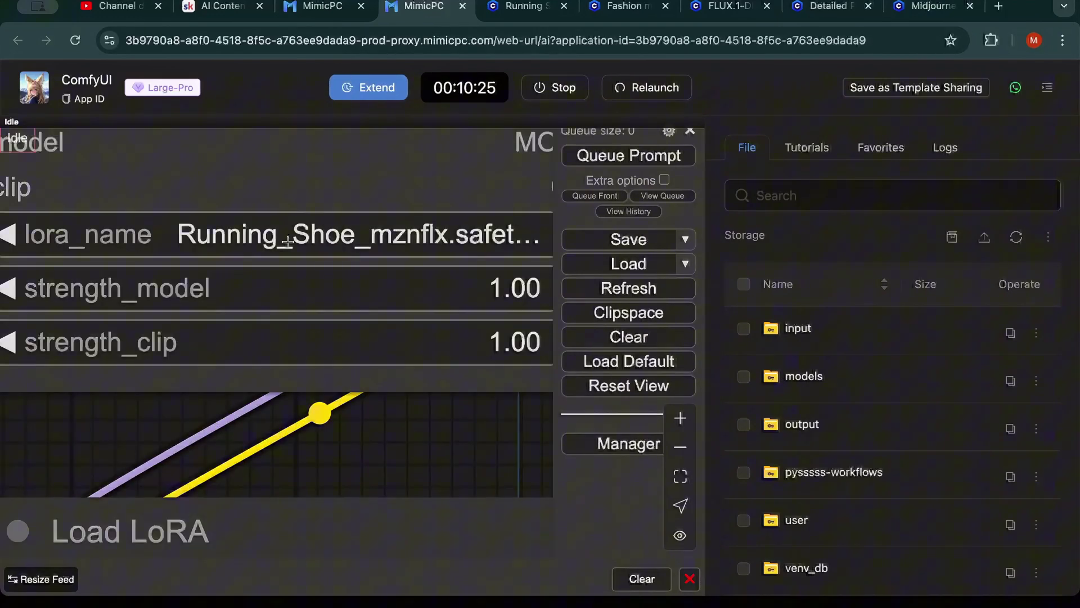
scroll(470, 241, "down", 5)
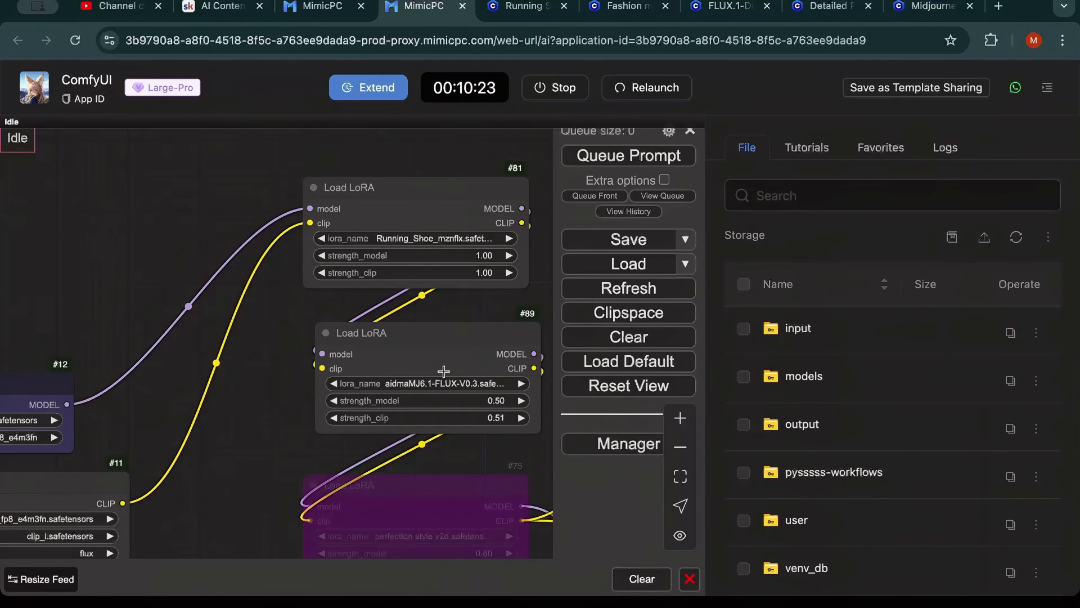
scroll(444, 371, "up", 5)
scroll(443, 371, "up", 5)
Page through the Midjourney V6.1 meets FLUX example images, then return to ComfyUI
left_click(931, 6)
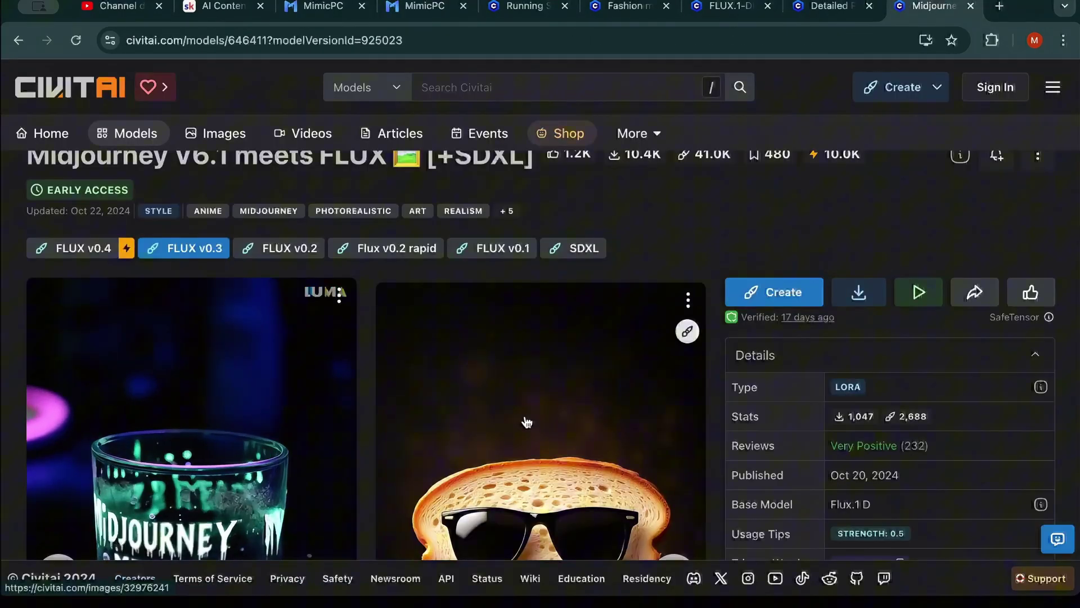
scroll(527, 421, "down", 2)
left_click(678, 411)
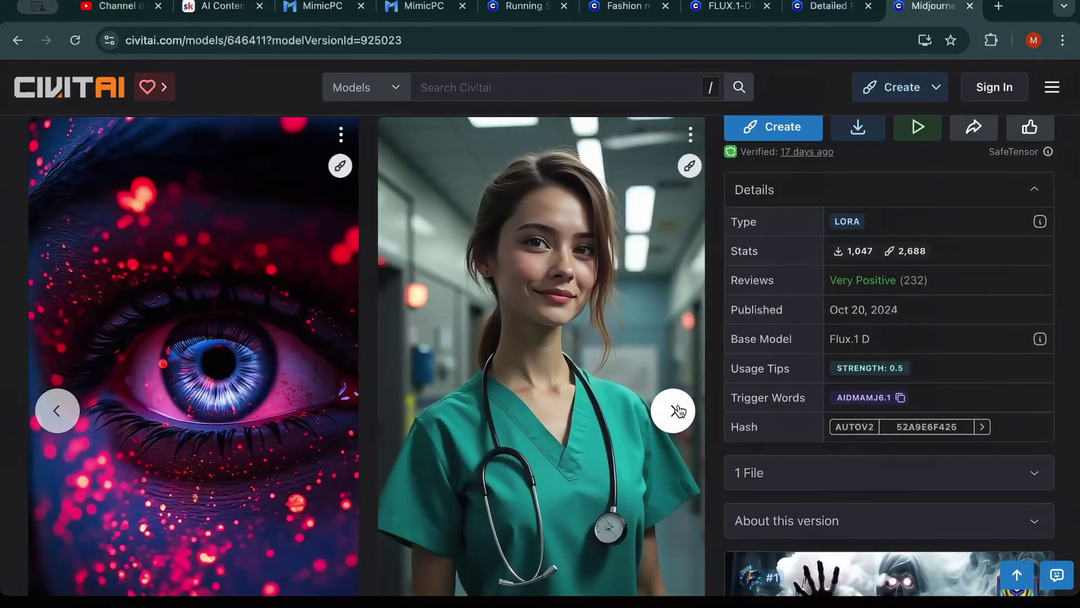
left_click(678, 412)
left_click(678, 411)
scroll(678, 413, "down", 4)
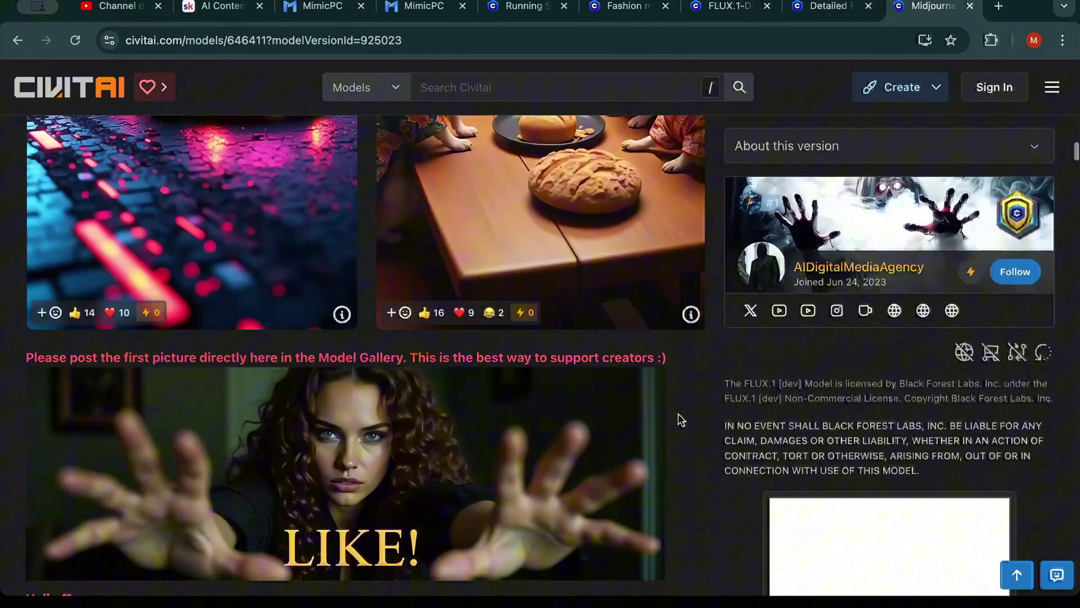
scroll(678, 413, "down", 5)
scroll(678, 412, "down", 5)
scroll(678, 413, "down", 8)
scroll(677, 412, "down", 6)
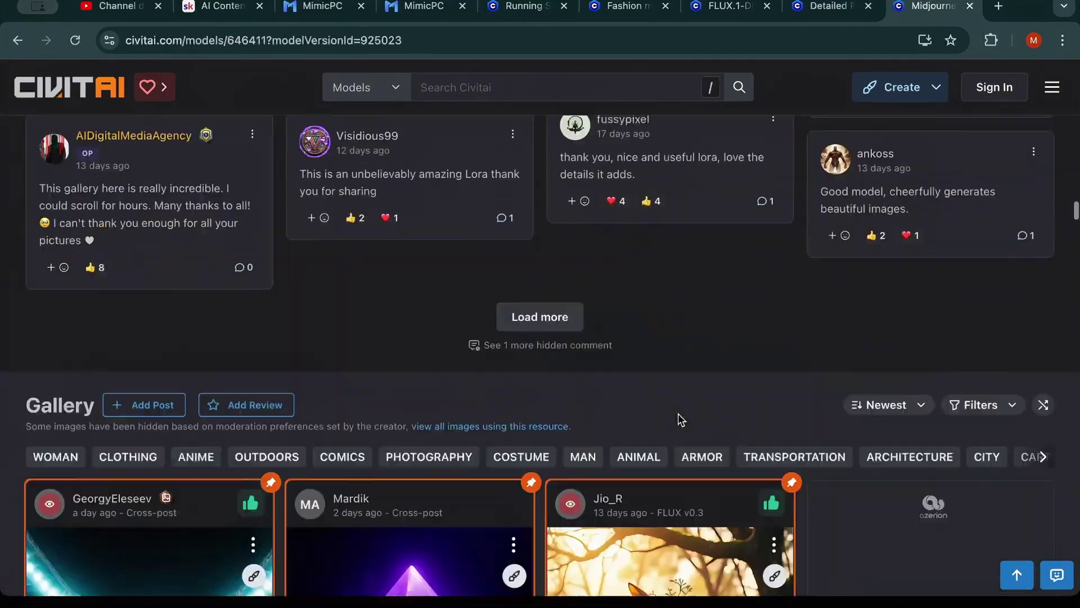
scroll(677, 412, "down", 6)
scroll(678, 413, "down", 2)
scroll(678, 412, "down", 6)
scroll(678, 413, "down", 2)
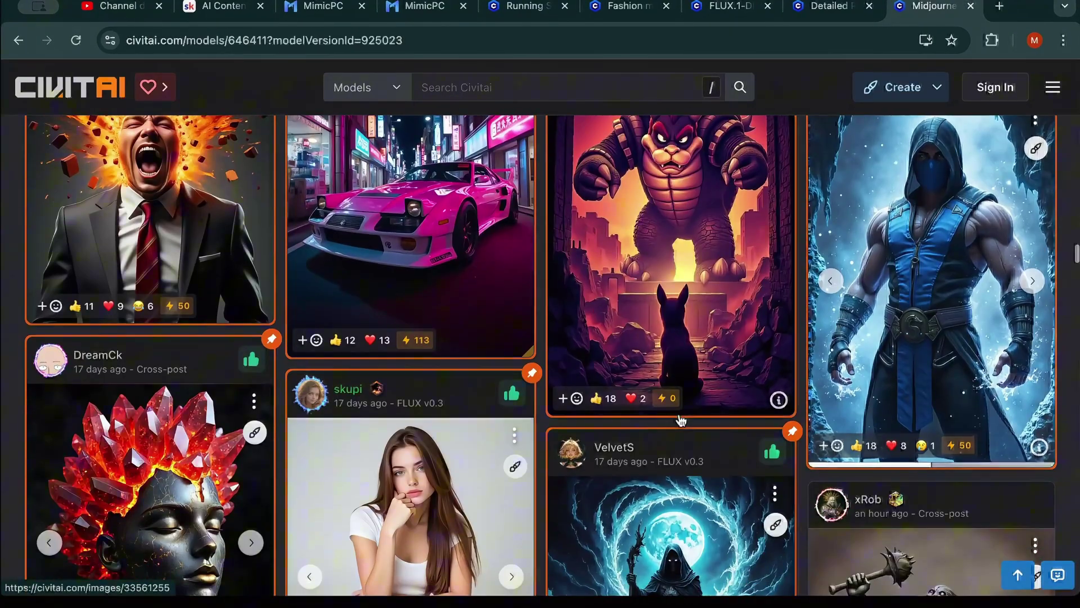
scroll(680, 419, "down", 2)
key("ctrl+shift+Tab")
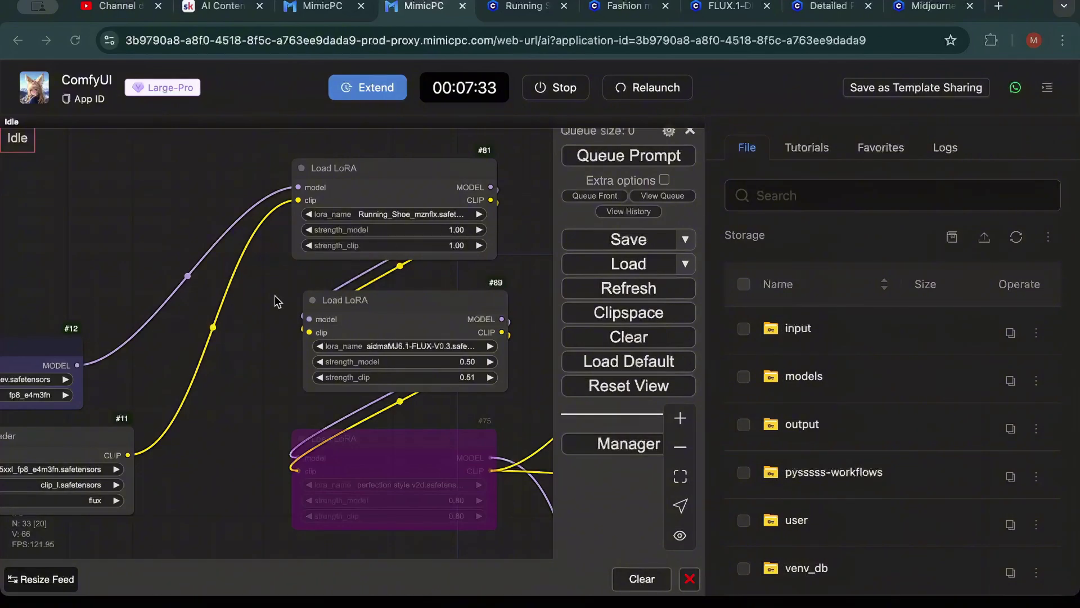
scroll(359, 232, "up", 5)
scroll(368, 228, "down", 10)
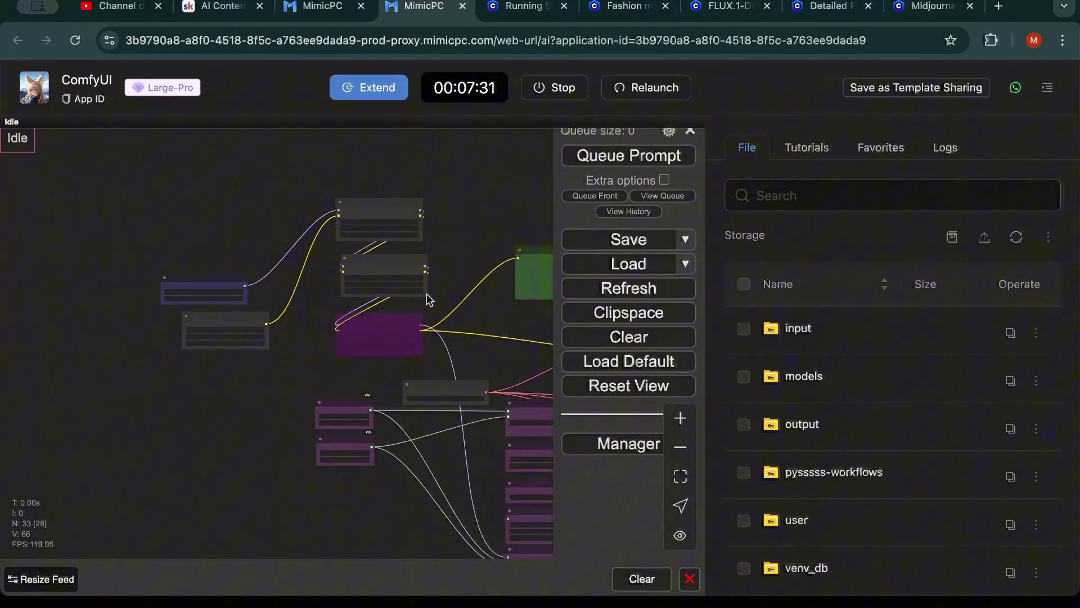
scroll(368, 228, "up", 3)
scroll(368, 227, "up", 4)
scroll(411, 288, "up", 2)
scroll(410, 288, "up", 1)
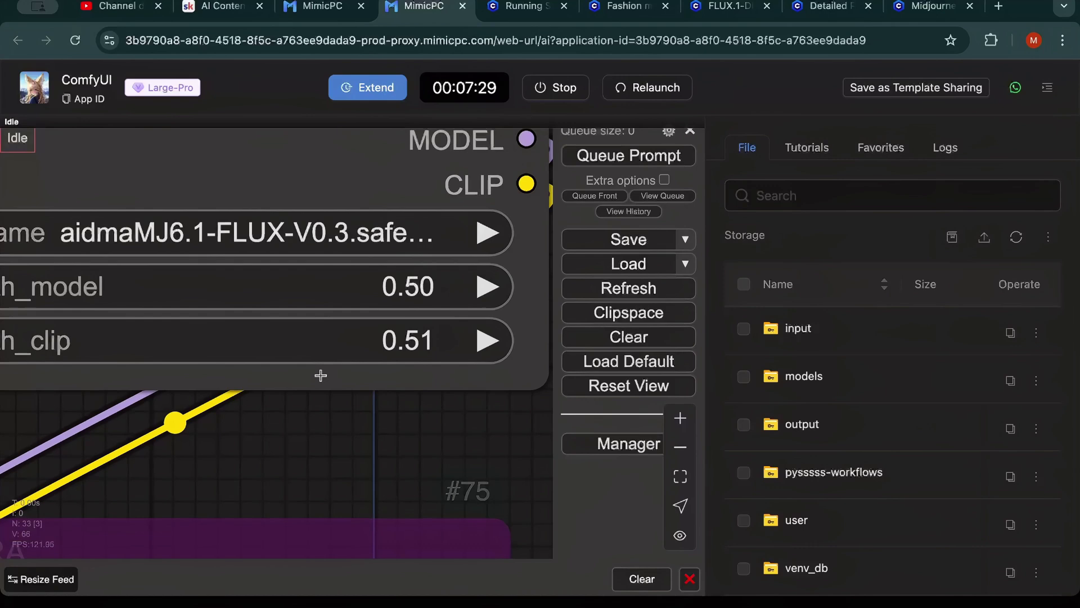
scroll(321, 376, "down", 2)
scroll(321, 376, "down", 8)
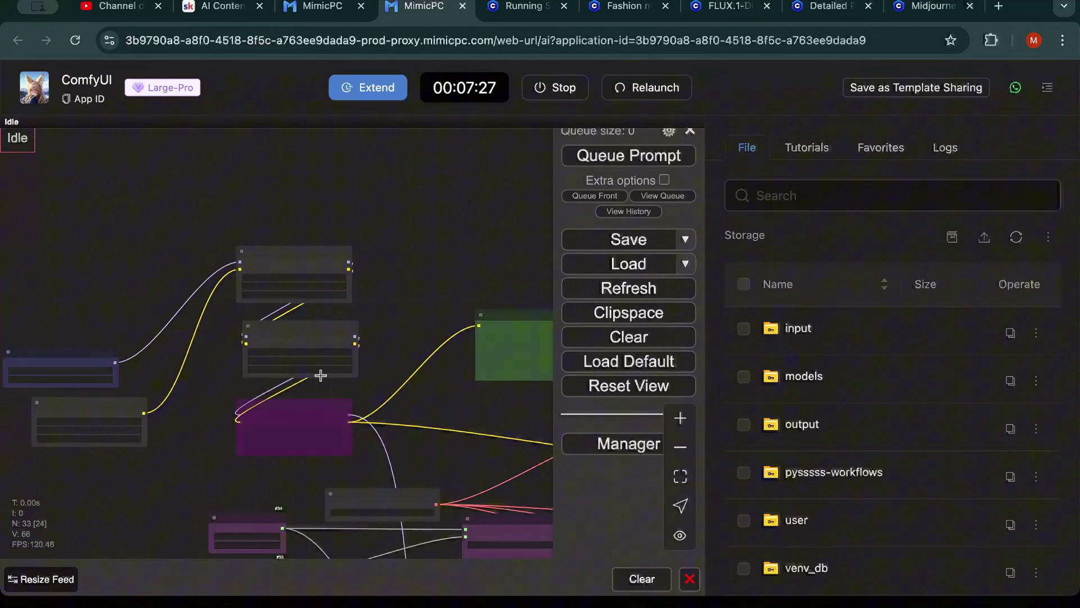
scroll(413, 279, "up", 6)
scroll(413, 279, "up", 3)
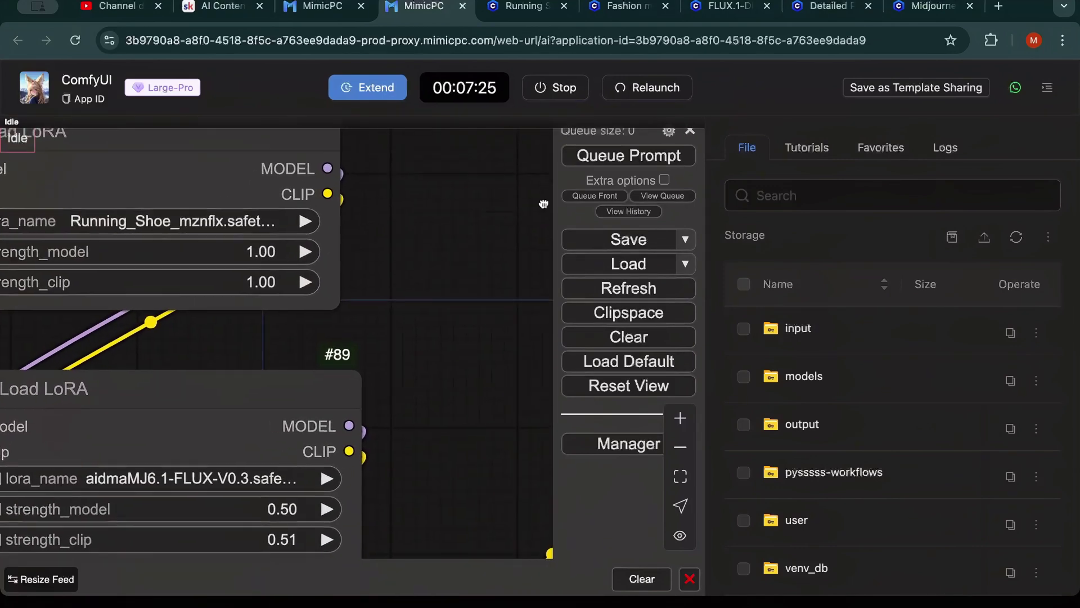
left_click_drag(413, 279, 456, 245)
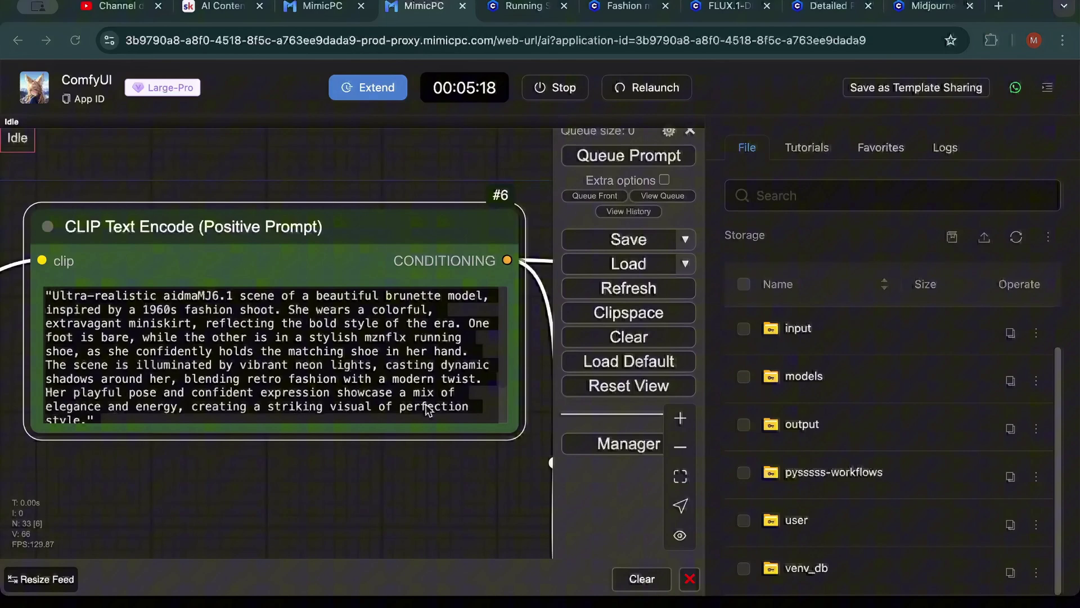
key("ctrl+a")
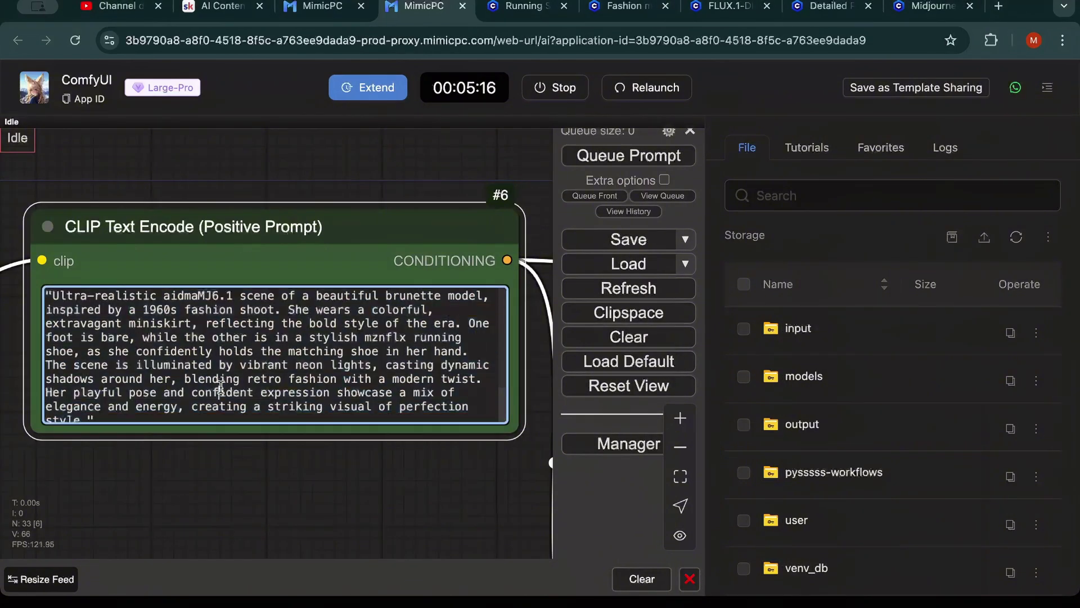
key("Right")
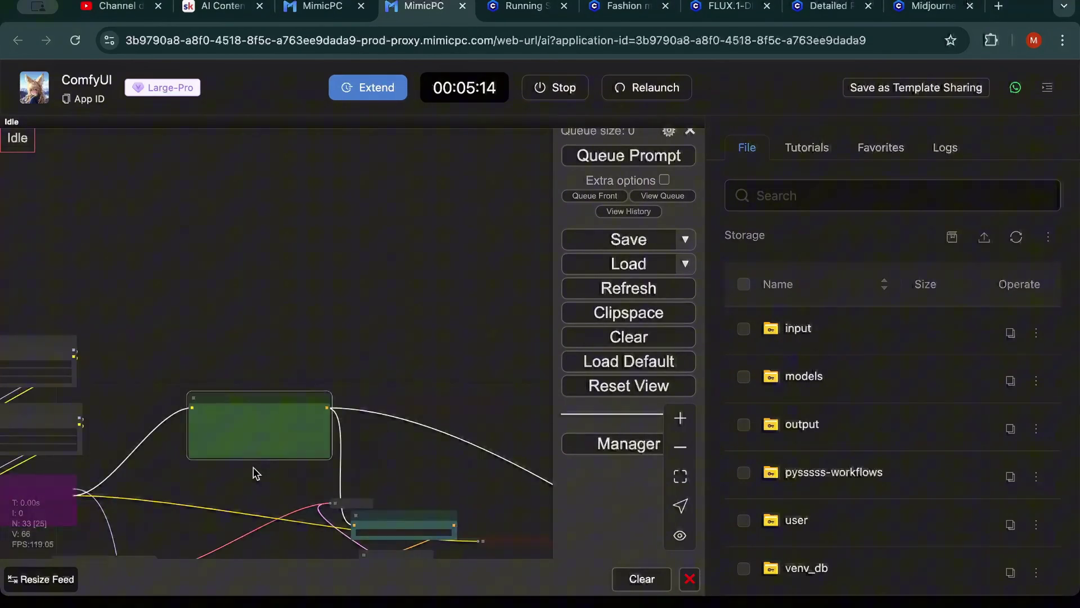
scroll(254, 465, "down", 8)
left_click_drag(109, 415, 203, 405)
scroll(254, 396, "up", 5)
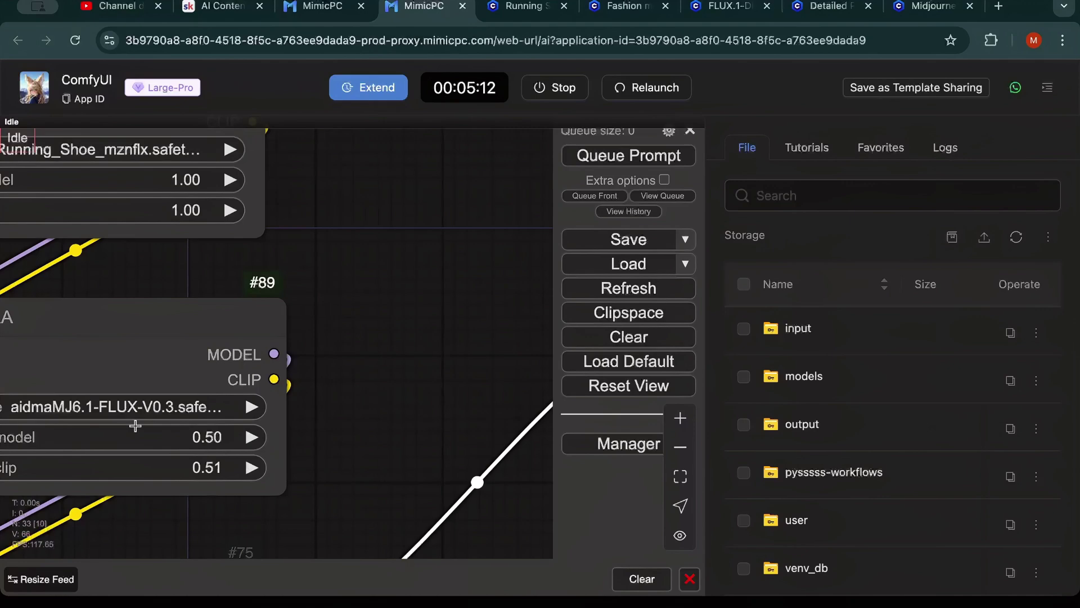
scroll(299, 380, "down", 4)
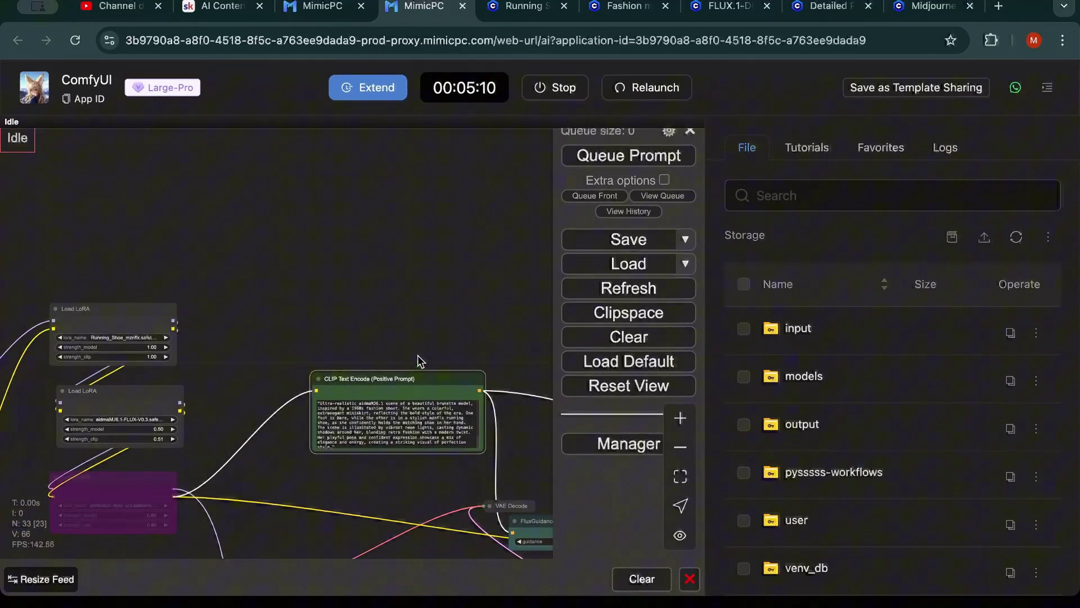
scroll(419, 362, "up", 6)
scroll(419, 361, "down", 4)
left_click_drag(338, 254, 176, 226)
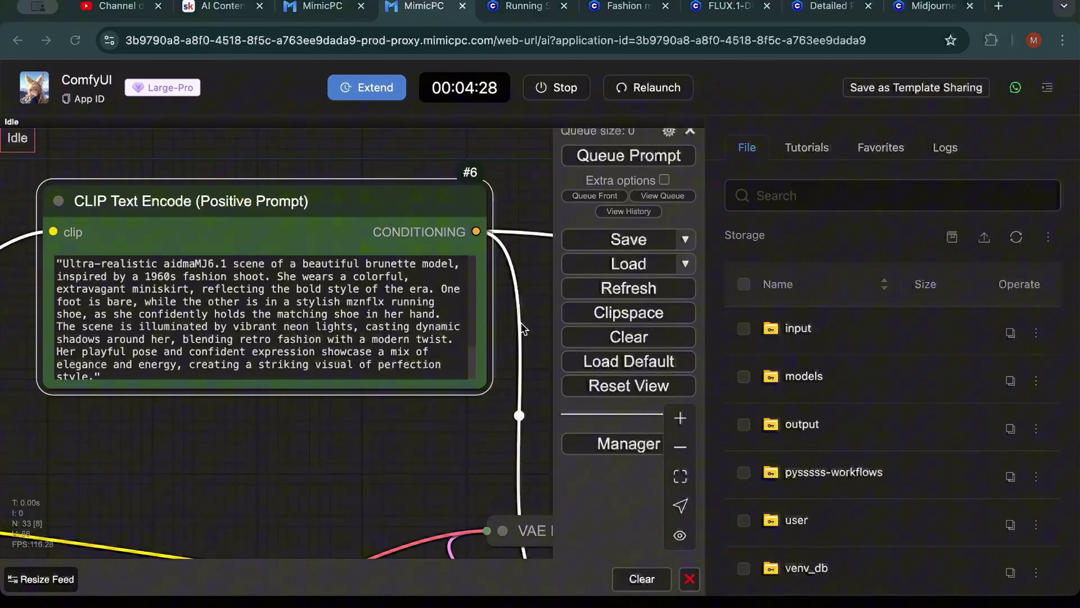
Queue a generation run and briefly open the node search
left_click(640, 159)
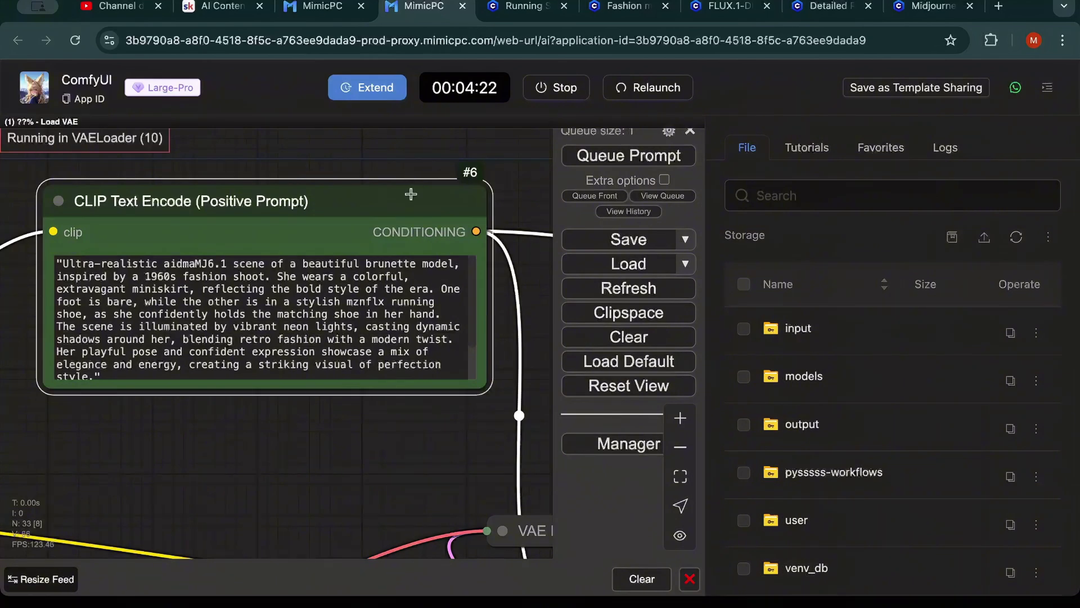
scroll(413, 180, "down", 1)
scroll(400, 160, "down", 2)
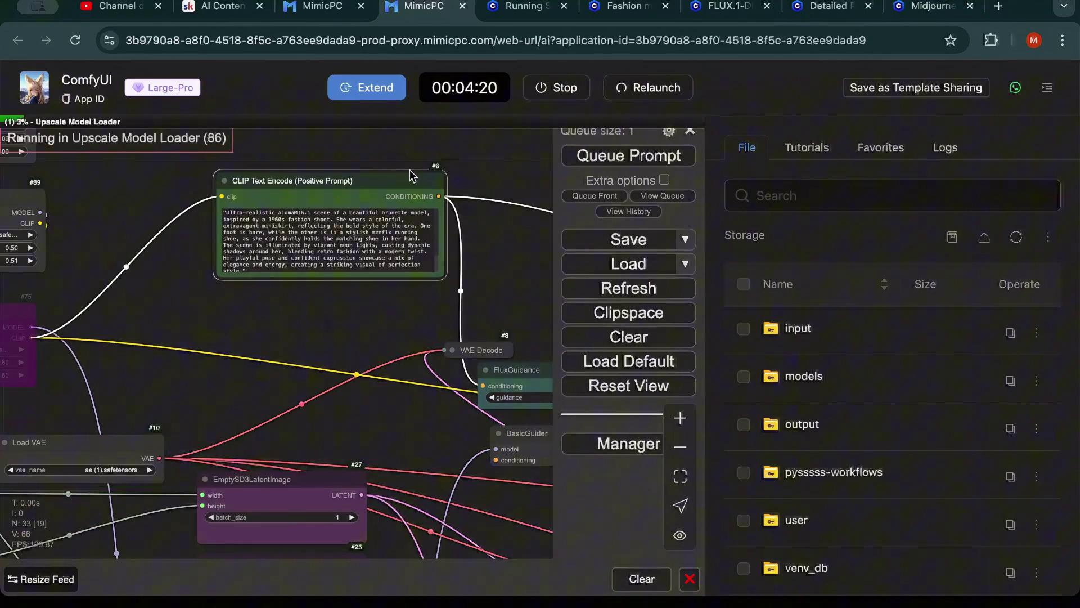
scroll(382, 325, "down", 4)
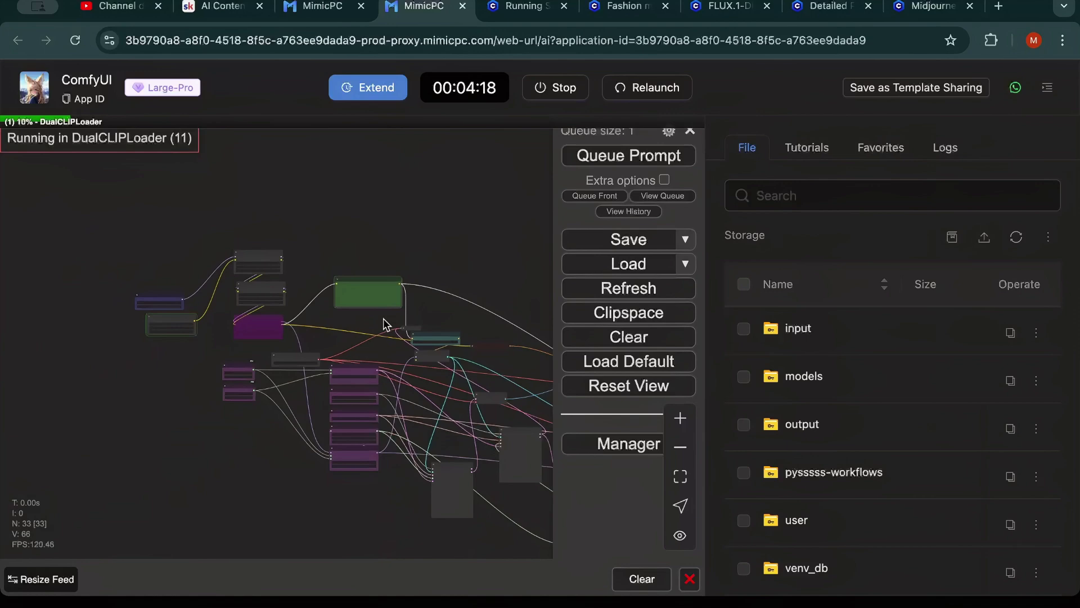
scroll(383, 324, "up", 4)
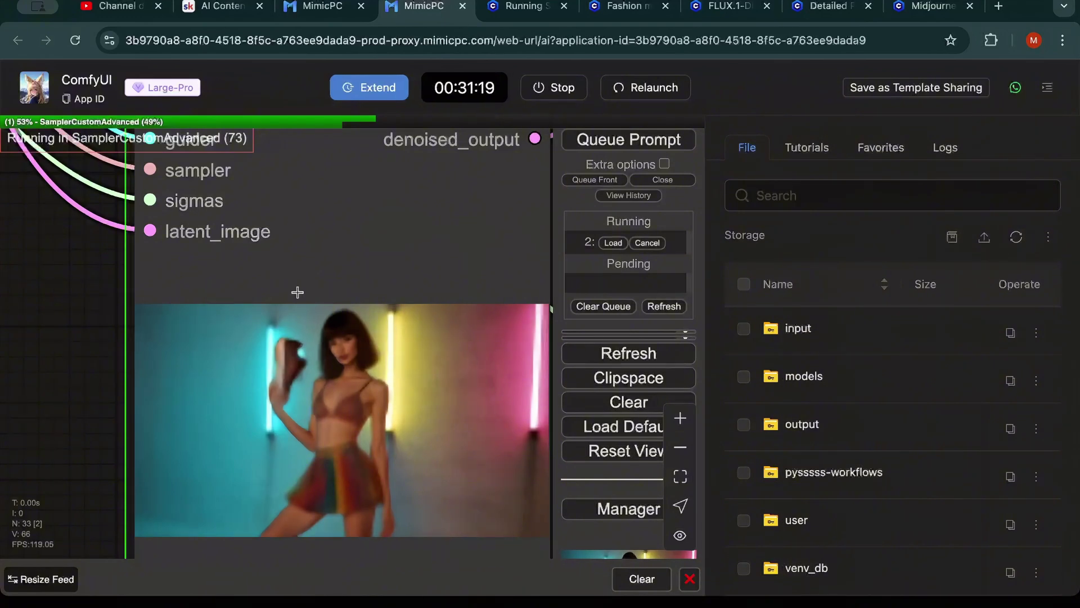
scroll(297, 292, "down", 3)
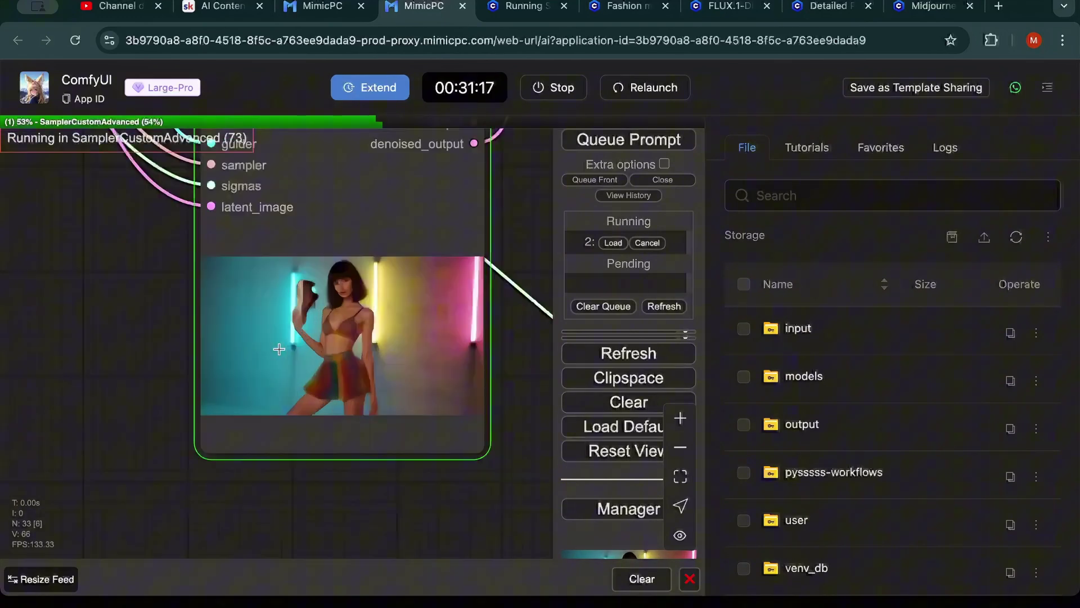
scroll(307, 242, "up", 5)
scroll(467, 283, "up", 3)
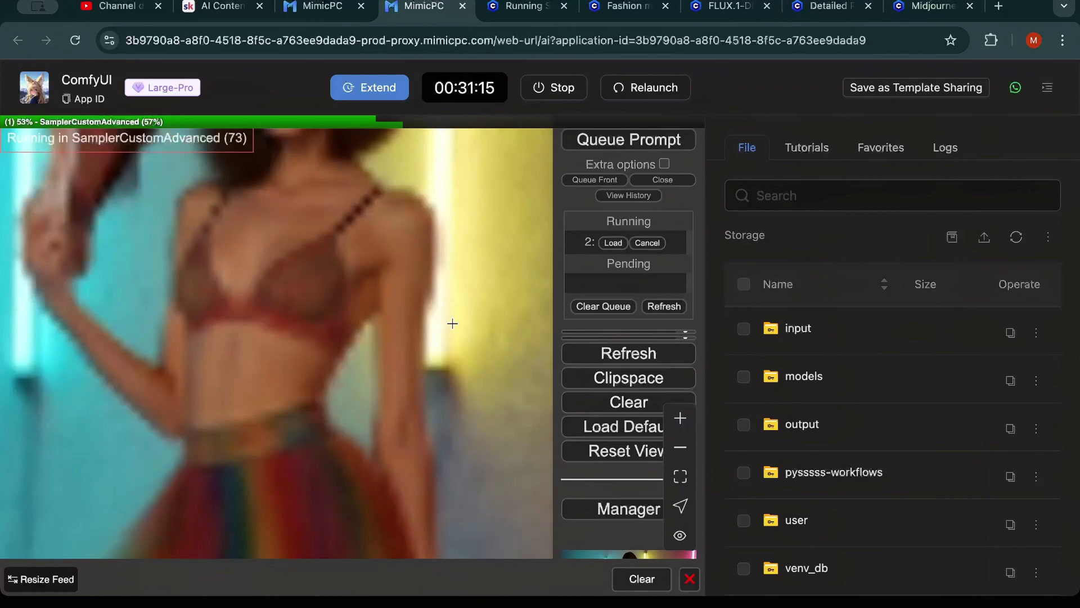
scroll(456, 320, "down", 8)
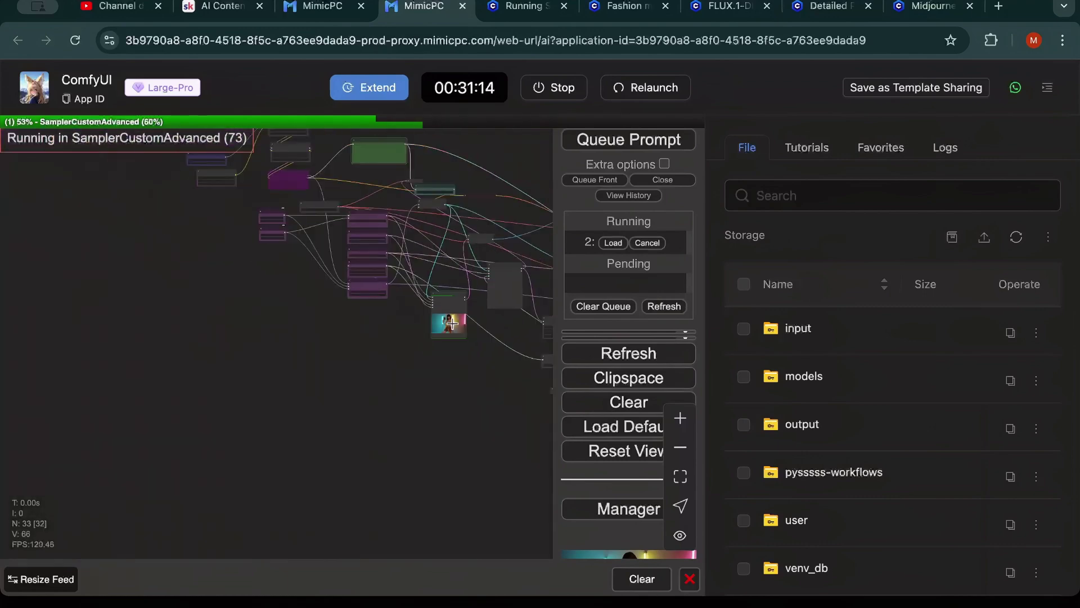
double_click(486, 365)
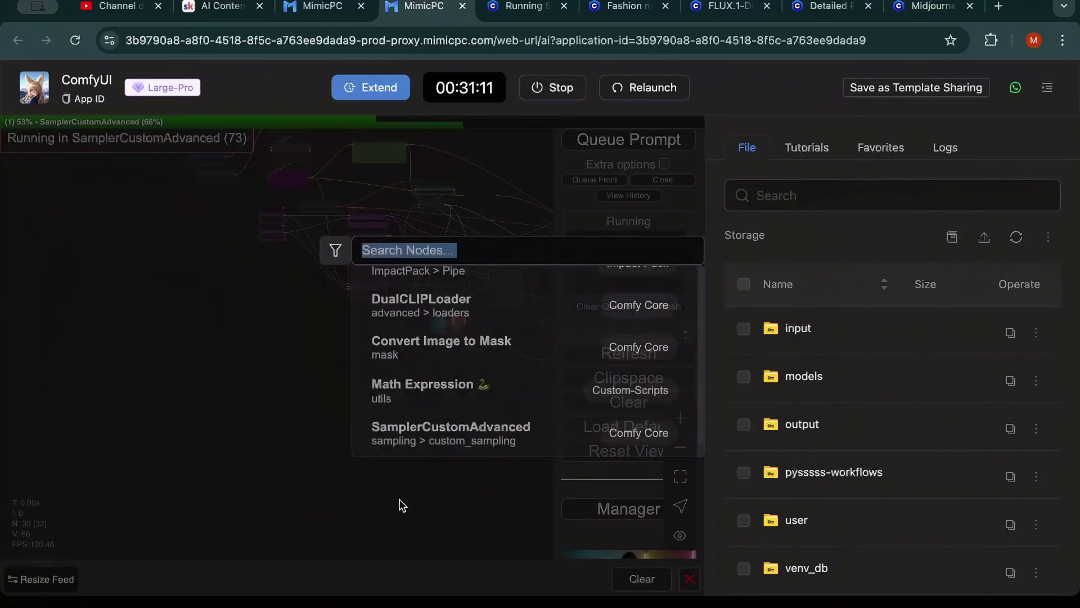
left_click(403, 457)
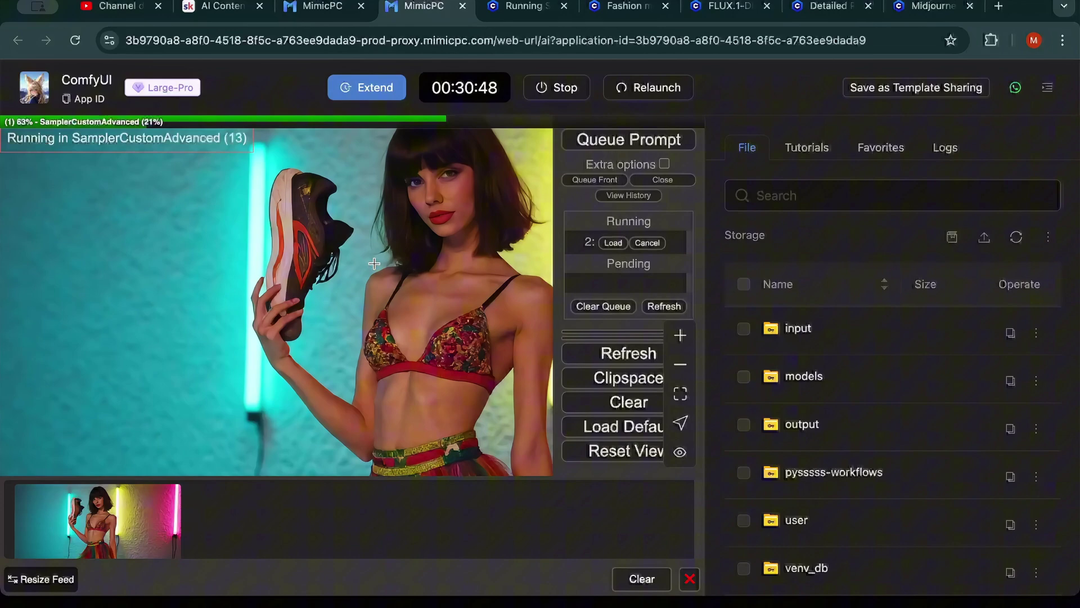
scroll(311, 236, "up", 5)
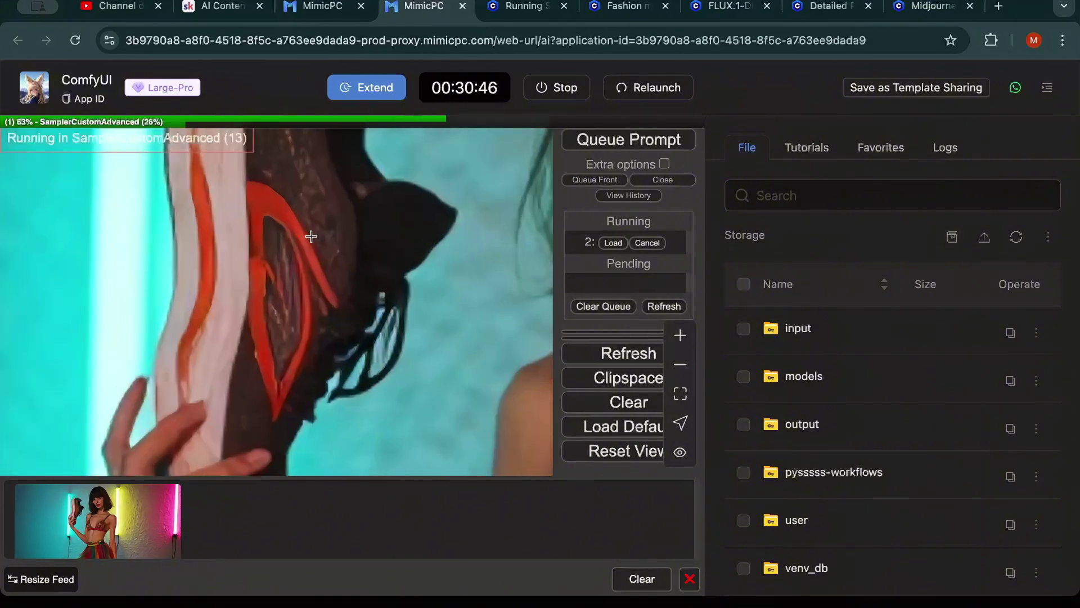
scroll(311, 237, "down", 5)
scroll(311, 236, "up", 5)
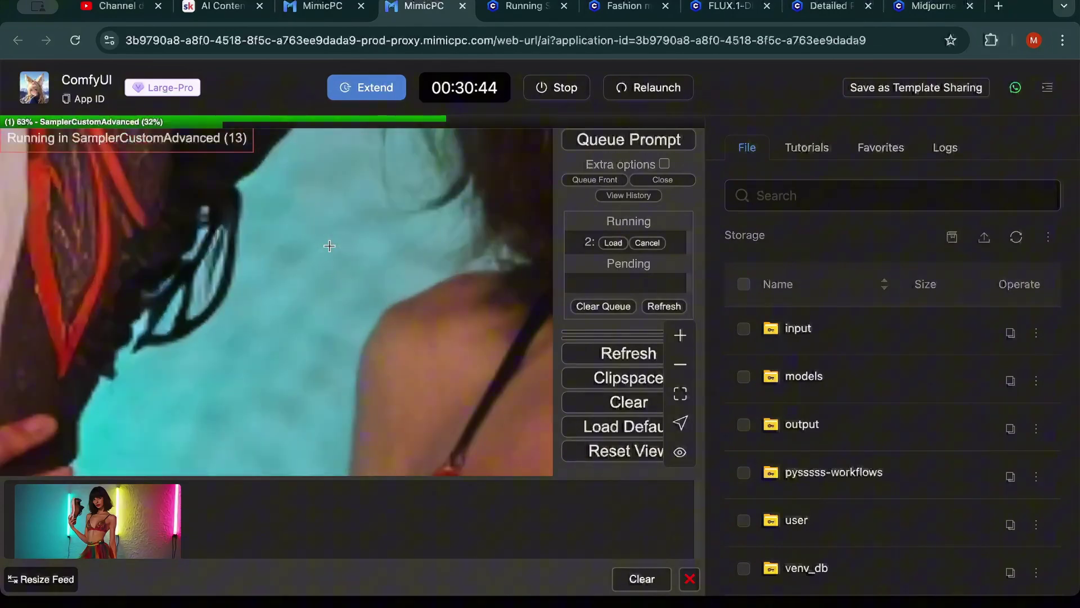
scroll(329, 246, "up", 2)
scroll(329, 246, "down", 3)
scroll(330, 246, "down", 3)
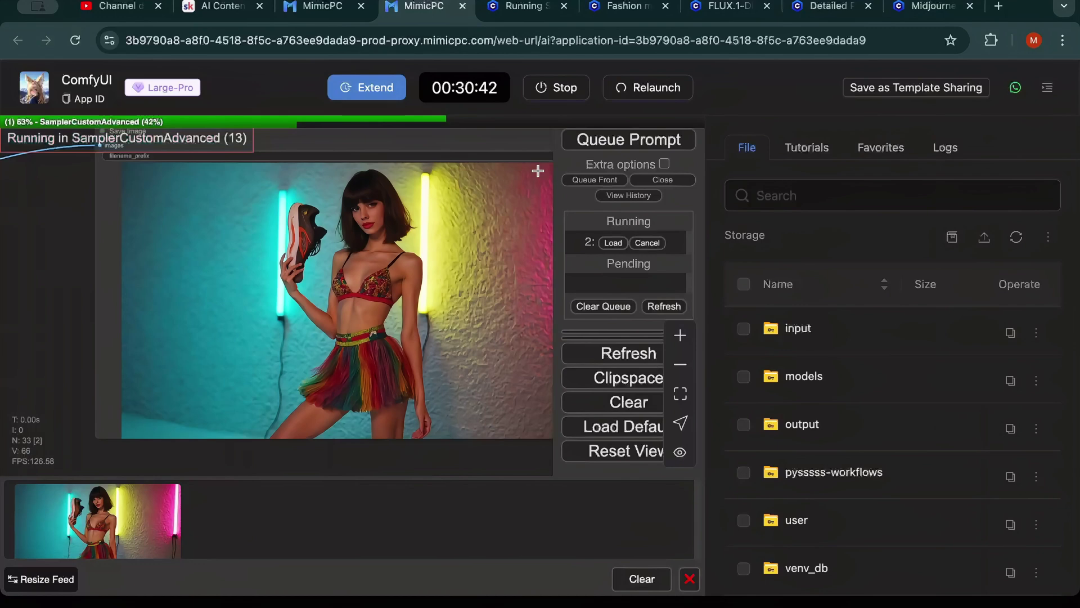
Queue another run, cancel the running one, and open the preview image separately
left_click(629, 139)
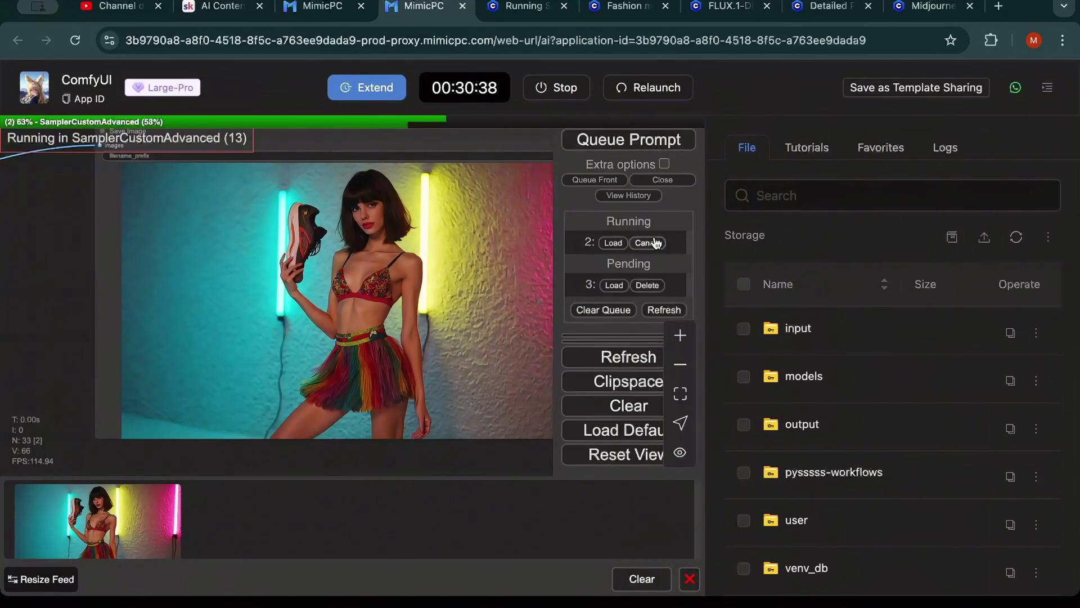
left_click(647, 243)
scroll(329, 296, "down", 5)
scroll(266, 419, "up", 5)
scroll(266, 419, "down", 5)
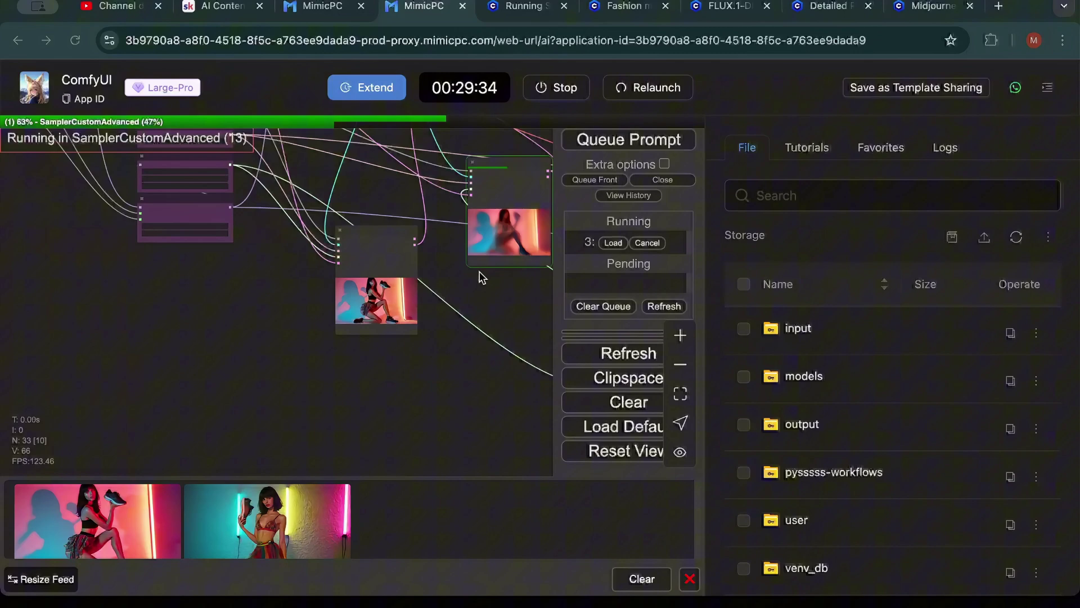
scroll(376, 342, "up", 5)
right_click(376, 122)
left_click(404, 140)
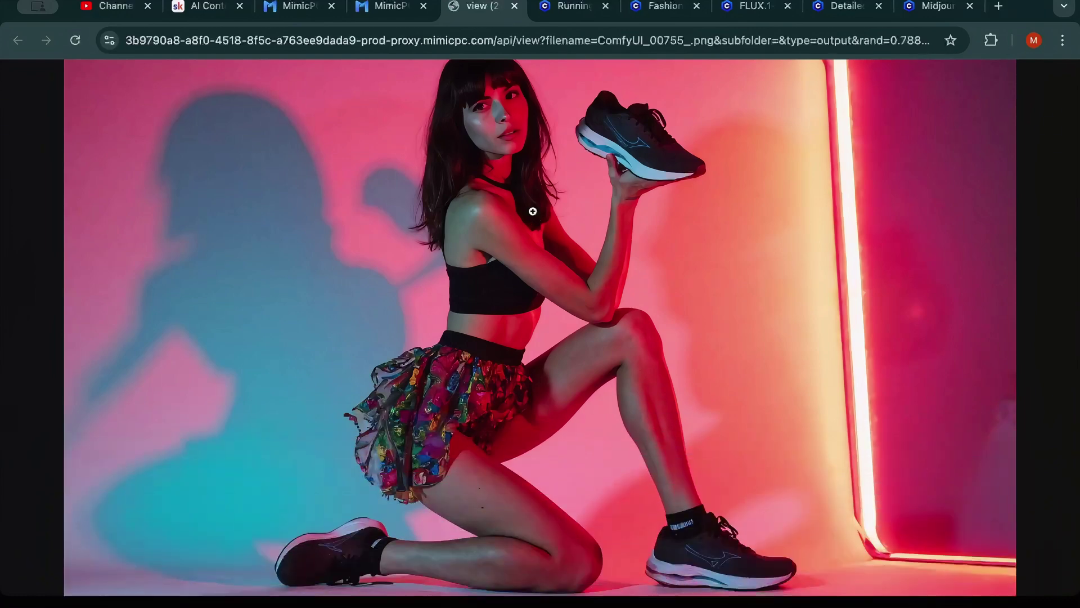
Zoom the generated shoe photo, compare it with the Civitai Running Shoe page, then close it
left_click(645, 133)
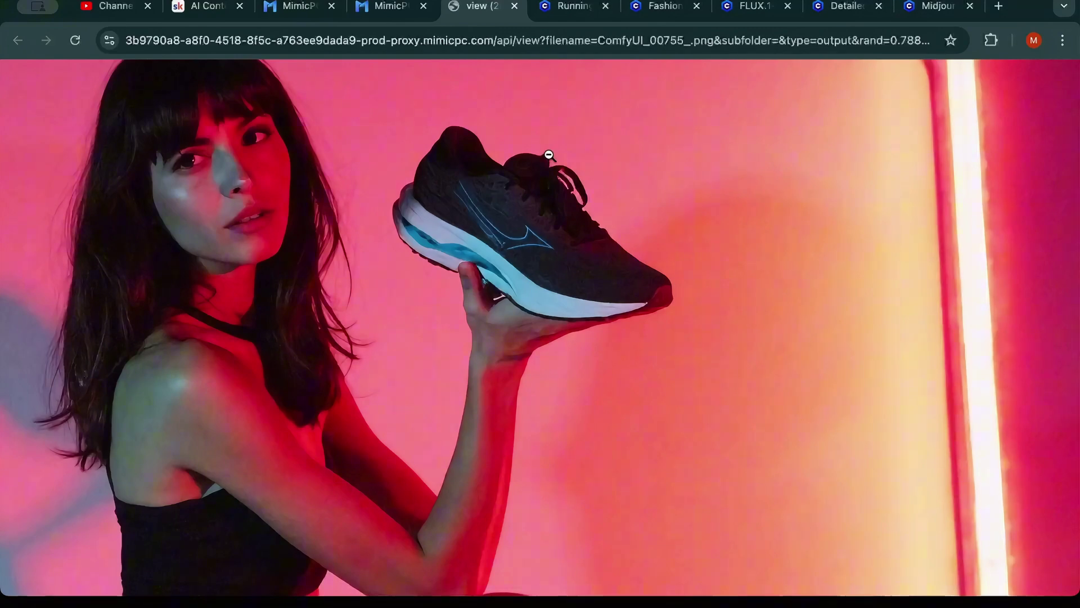
scroll(463, 218, "up", 3)
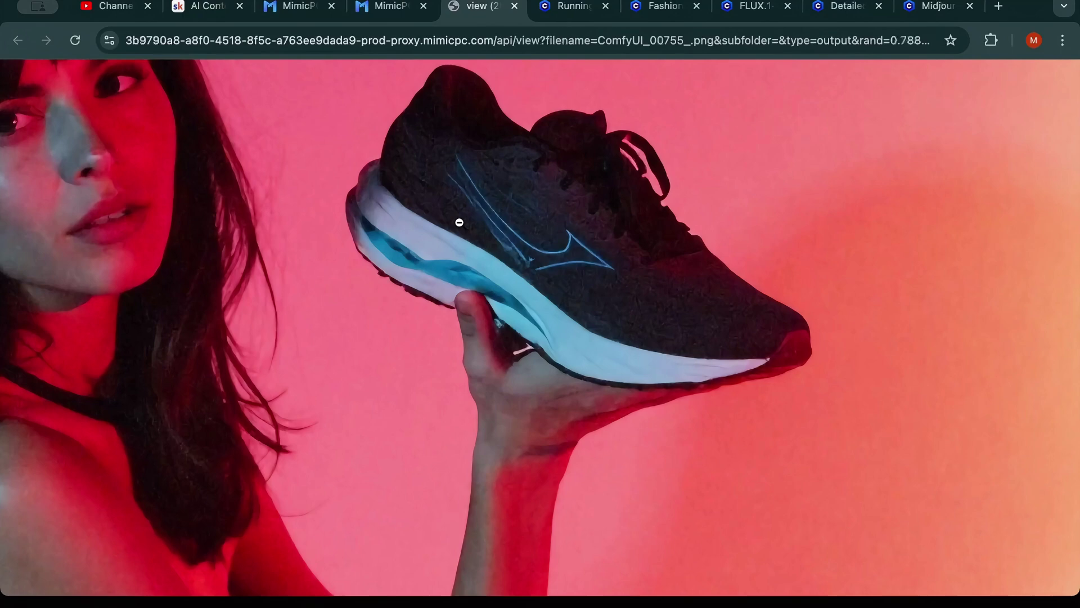
left_click(555, 10)
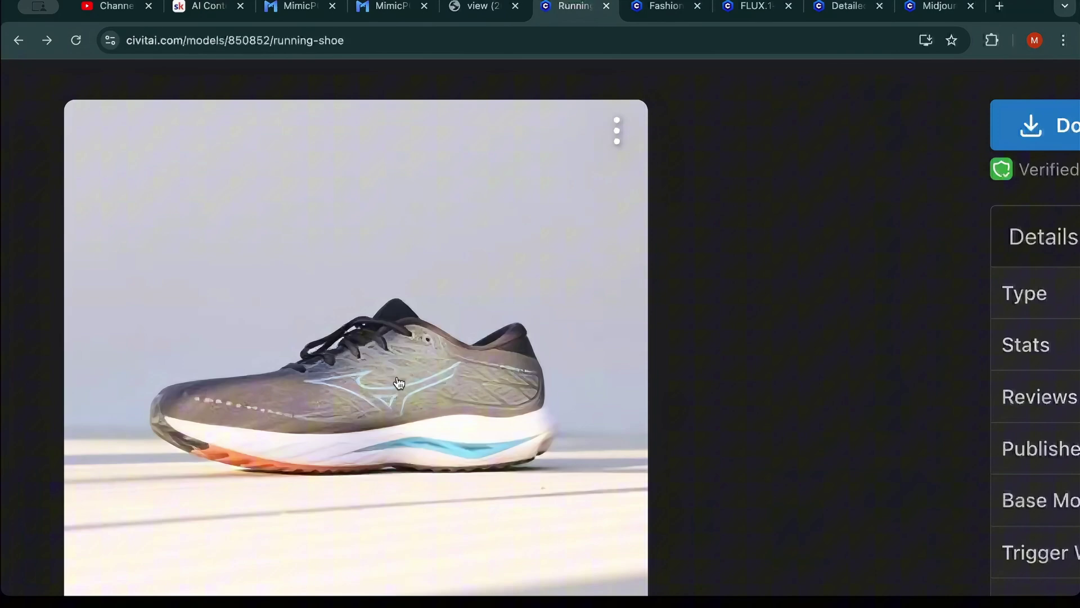
left_click(478, 7)
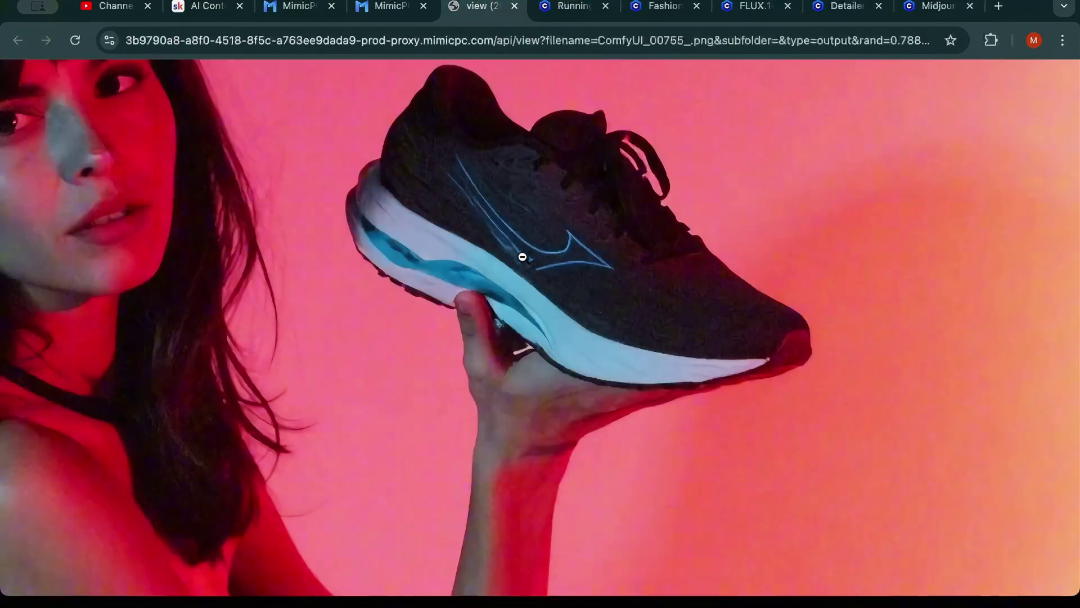
scroll(535, 209, "down", 10)
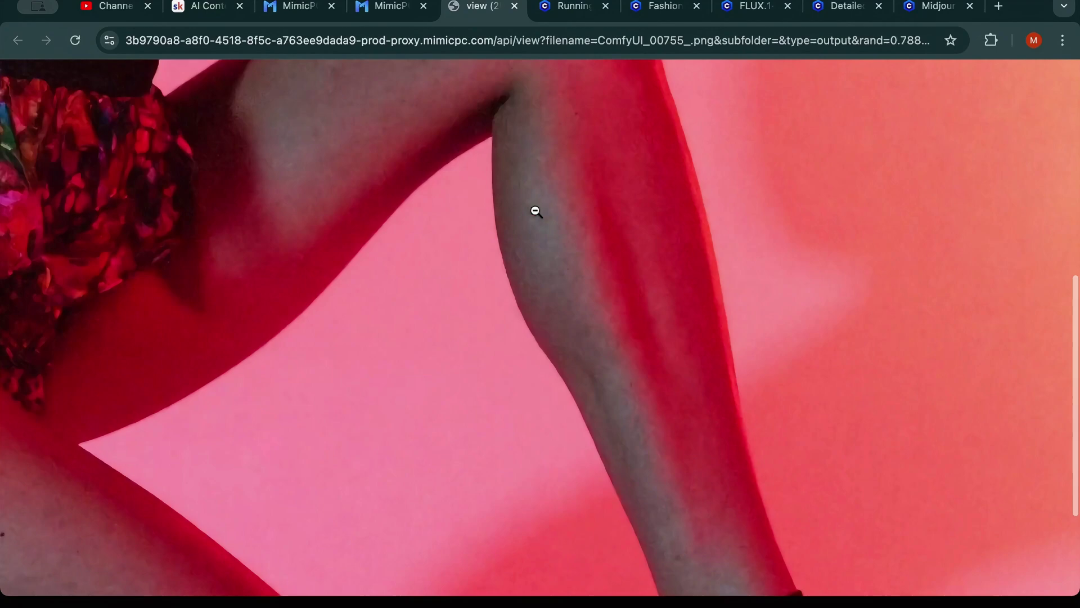
scroll(535, 210, "down", 5)
left_click(535, 210)
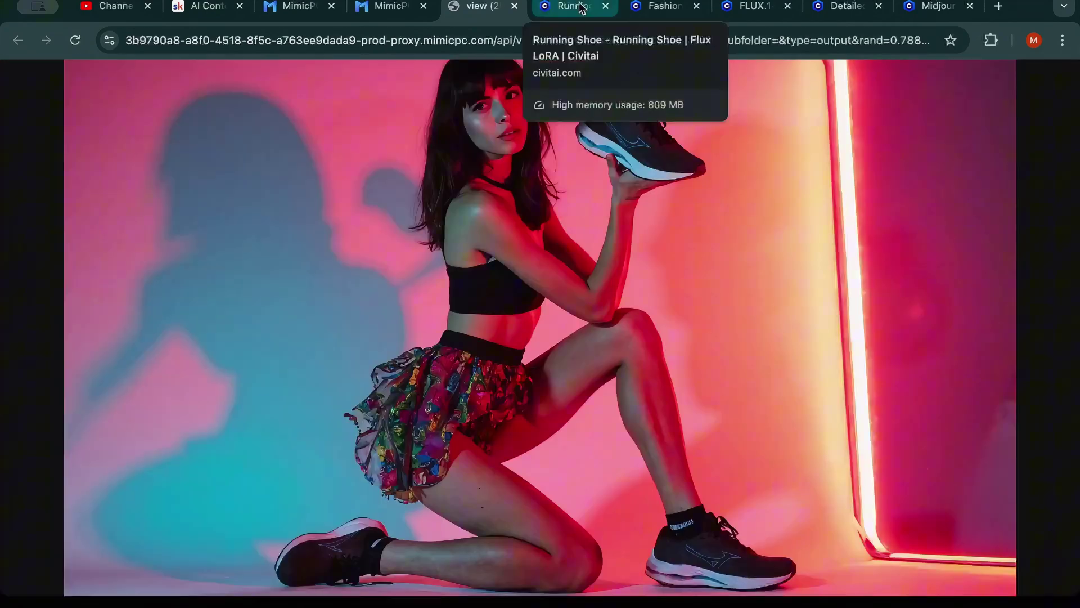
left_click(516, 6)
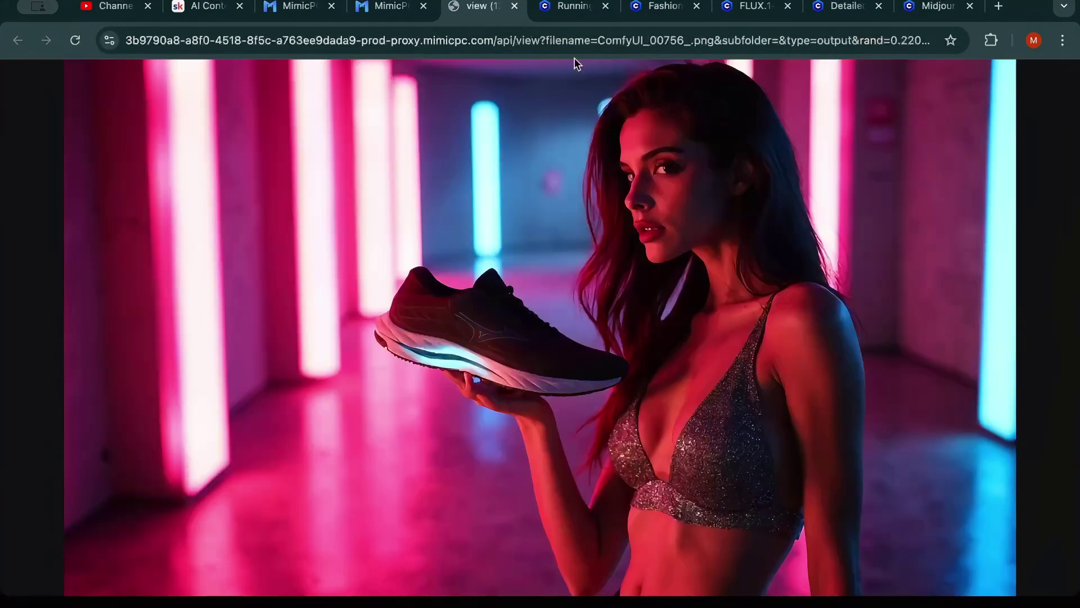
left_click(513, 6)
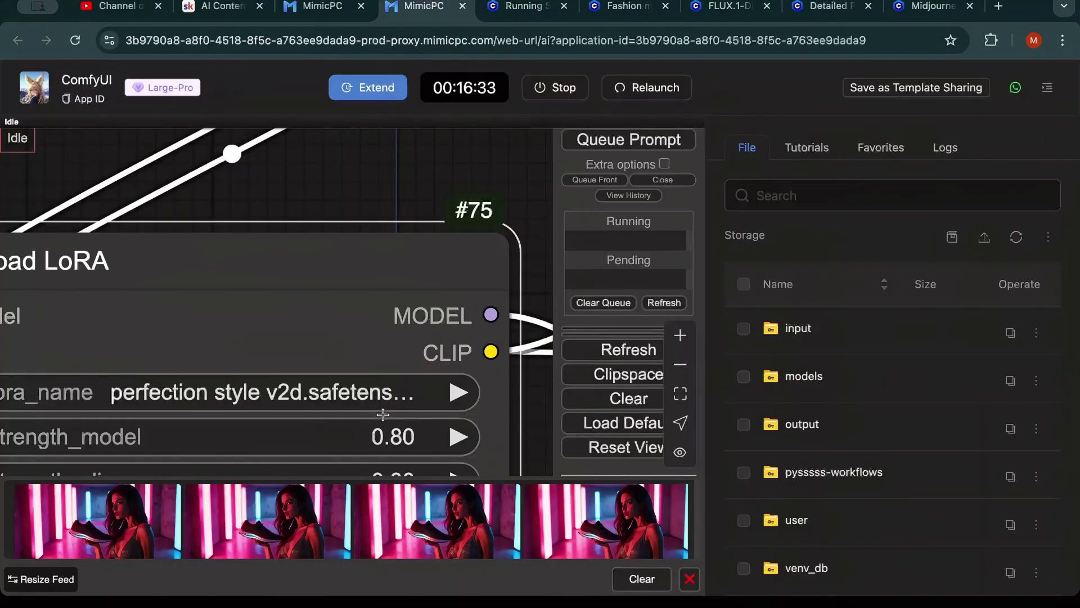
scroll(488, 287, "down", 3)
left_click_drag(488, 286, 328, 306)
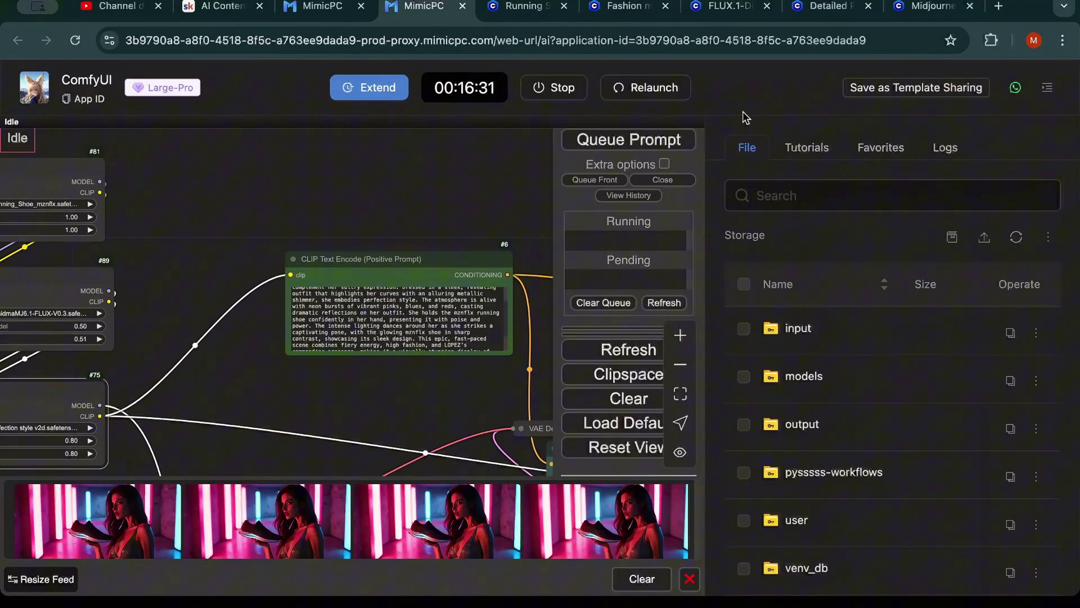
left_click(831, 7)
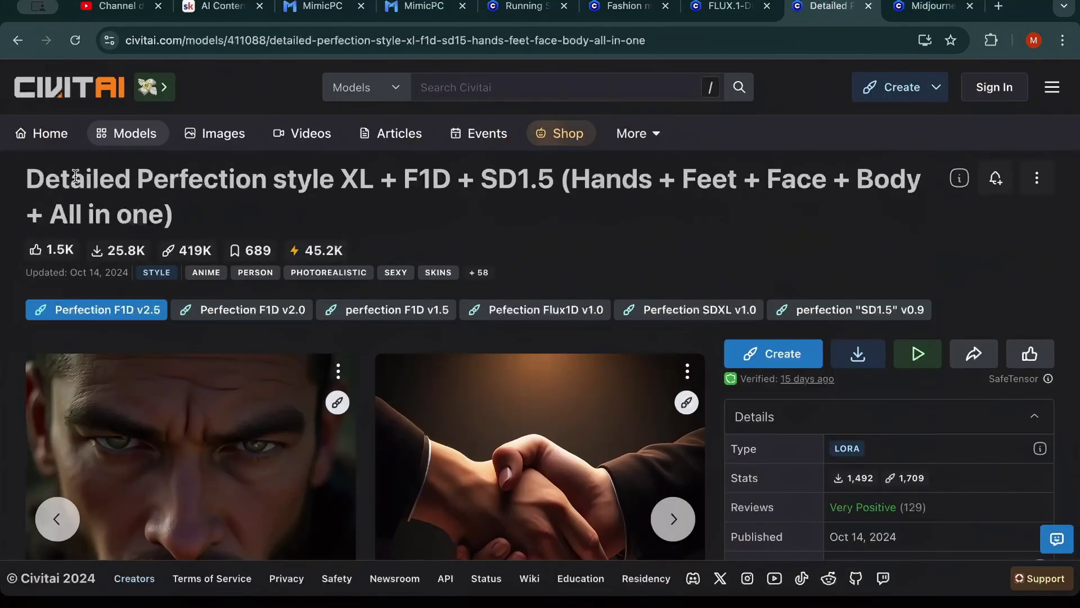
scroll(455, 208, "down", 5)
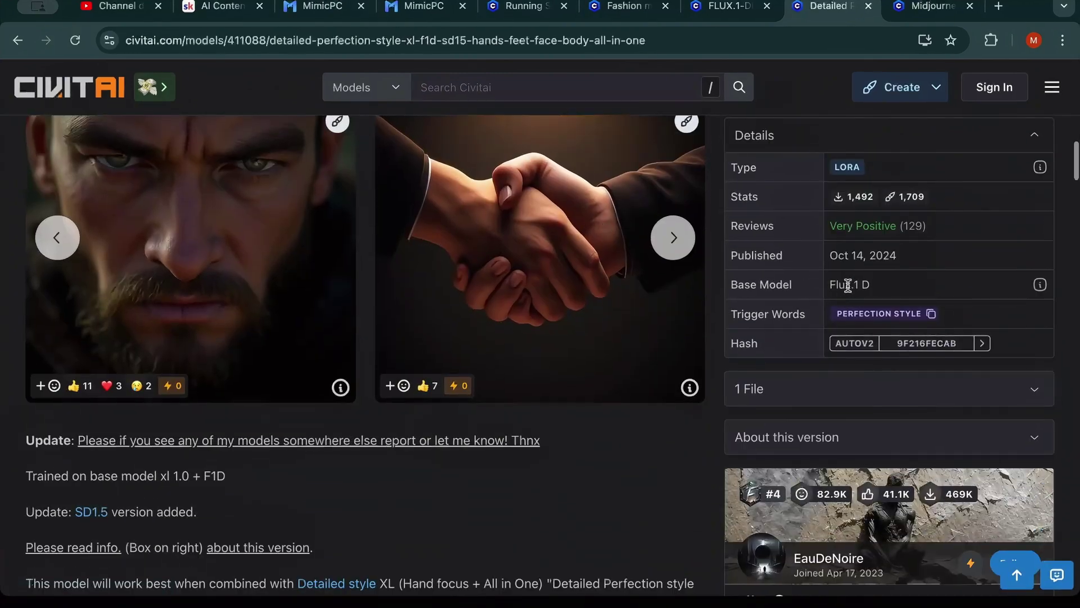
scroll(675, 287, "down", 3)
scroll(849, 292, "up", 4)
scroll(850, 291, "up", 2)
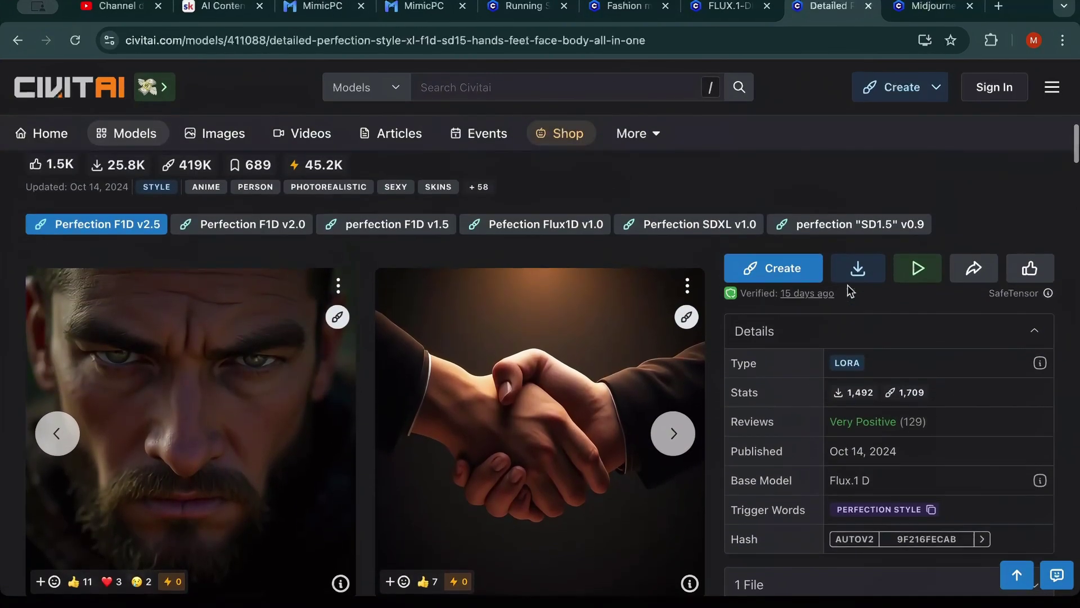
scroll(850, 291, "up", 3)
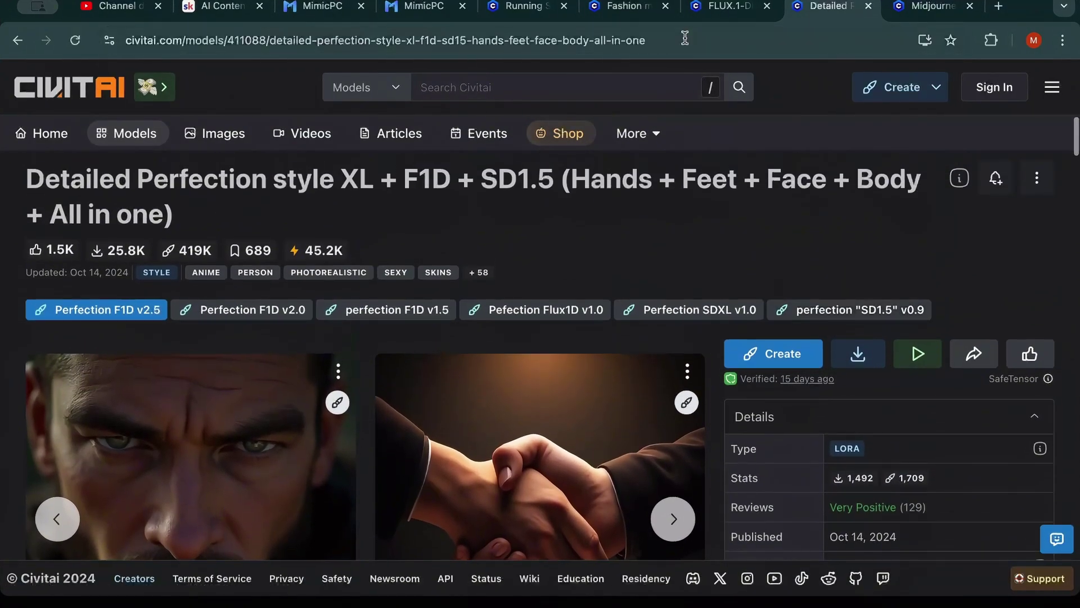
Replace the positive prompt with the pasted blonde-woman-at-the-Colosseum-at-dusk scene
left_click(416, 7)
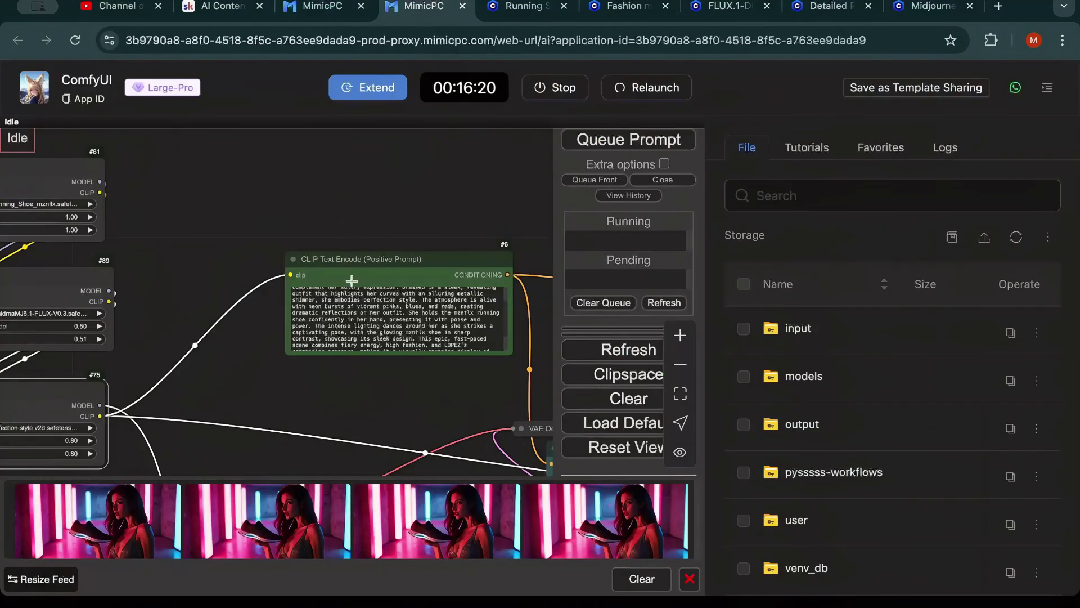
left_click(362, 318)
key("ctrl+a")
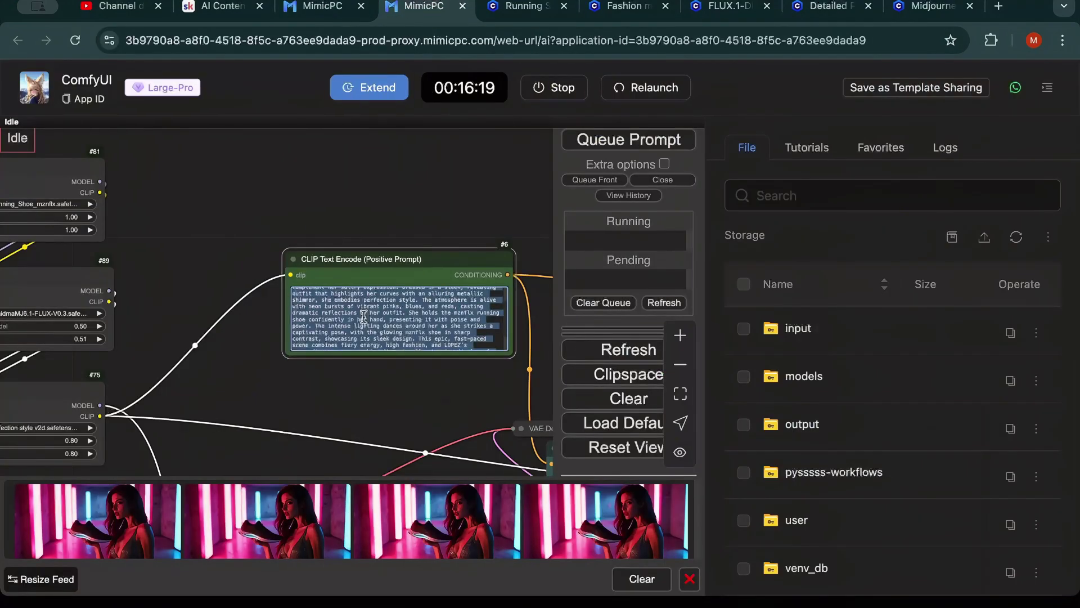
key("BackSpace")
key("ctrl+v")
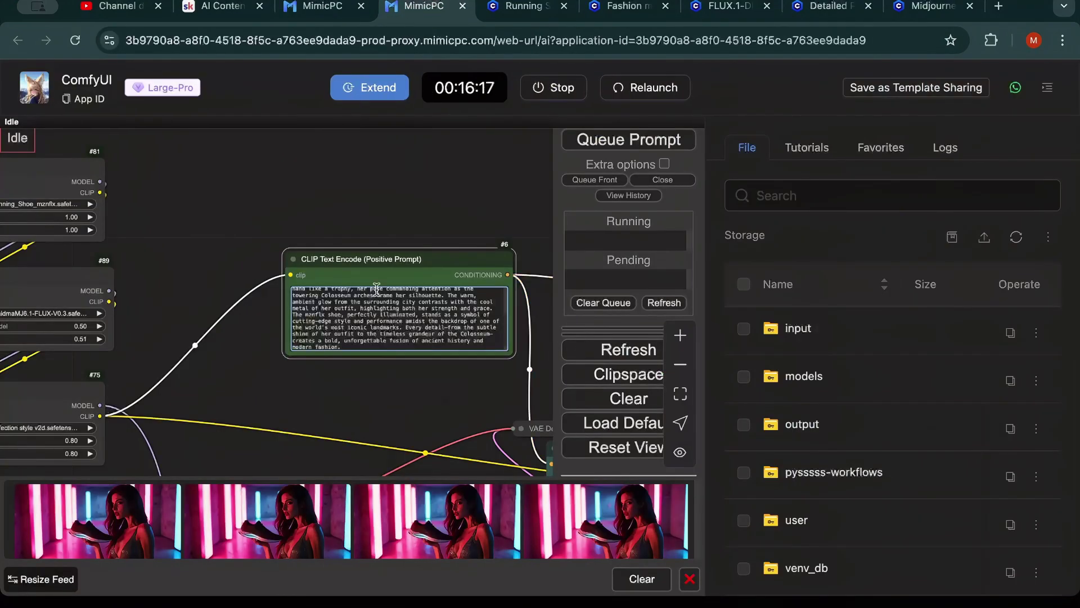
scroll(371, 304, "up", 5)
scroll(351, 223, "up", 3)
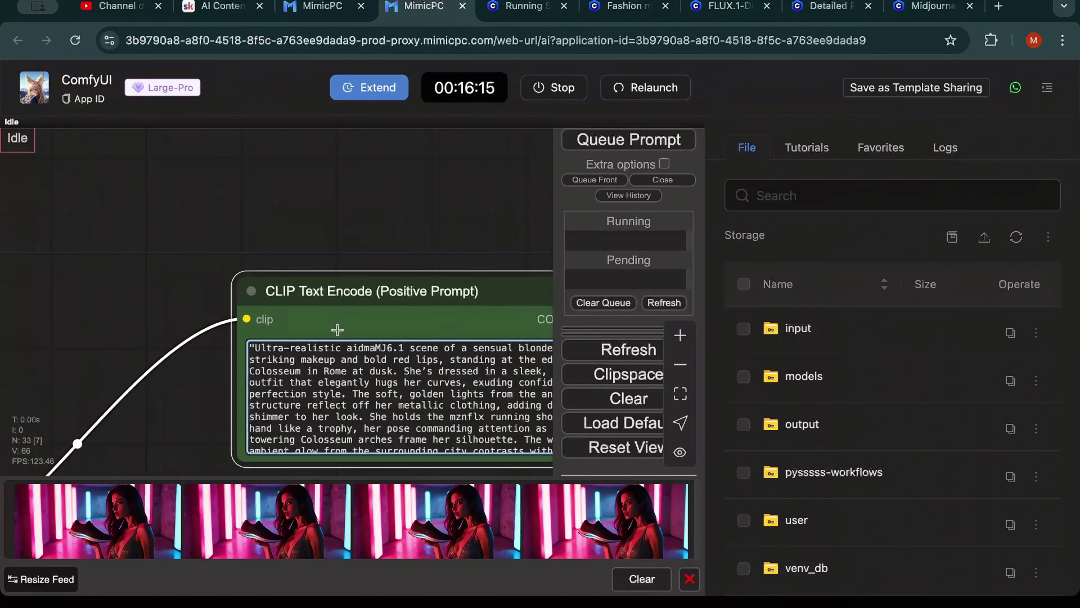
left_click_drag(367, 245, 237, 171)
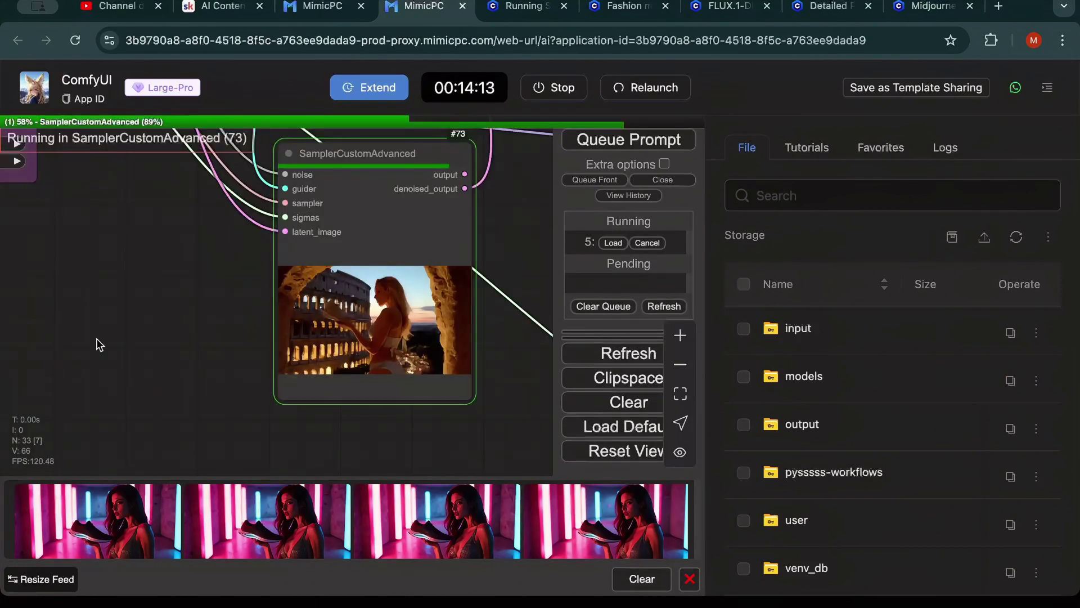
scroll(360, 323, "up", 5)
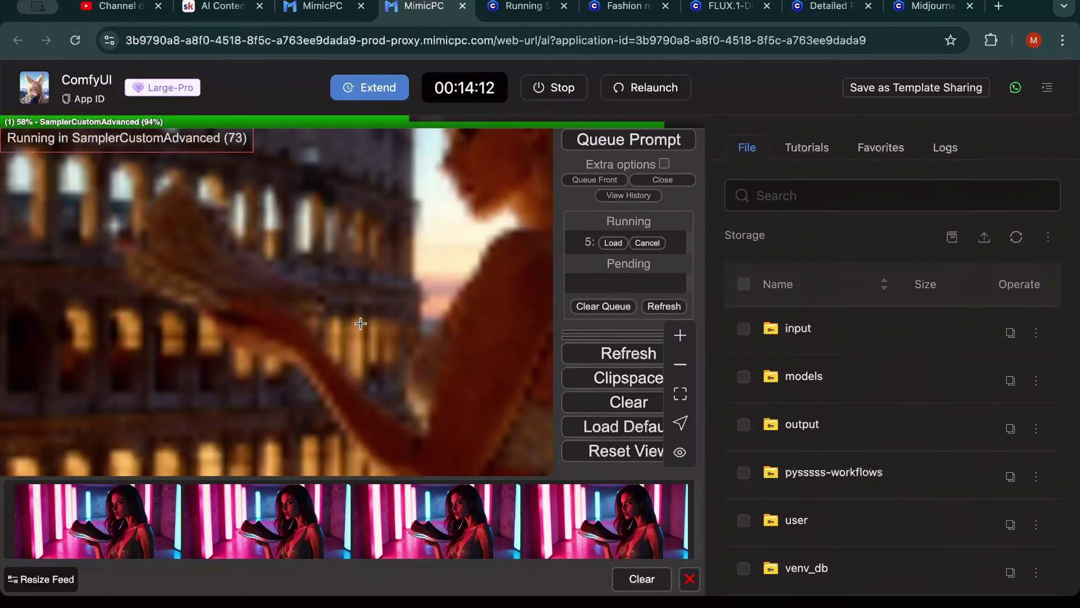
scroll(361, 323, "down", 2)
scroll(360, 323, "down", 5)
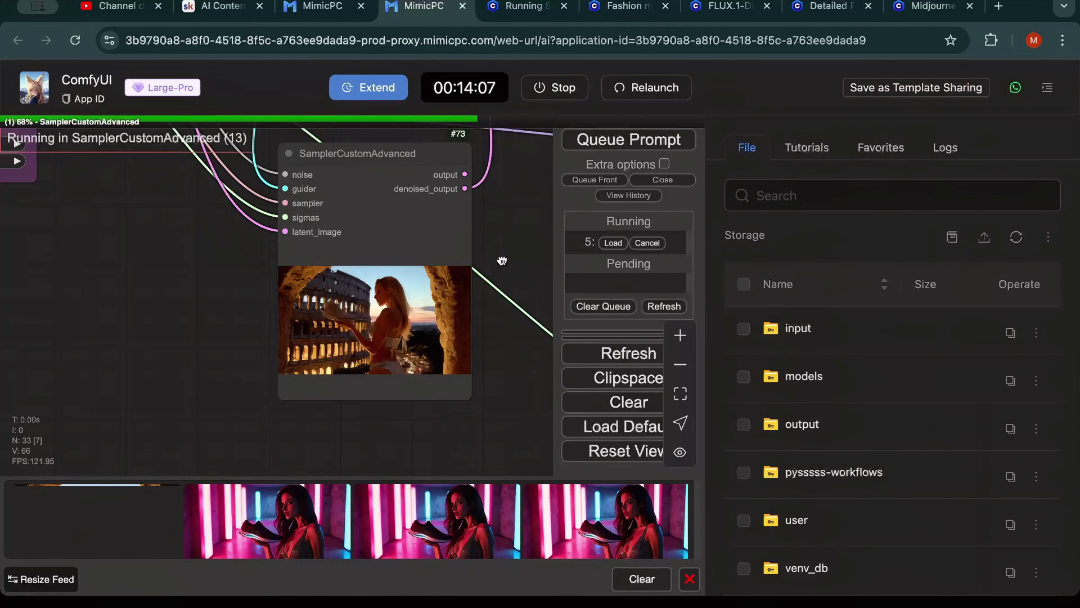
scroll(501, 259, "down", 5)
scroll(415, 399, "down", 3)
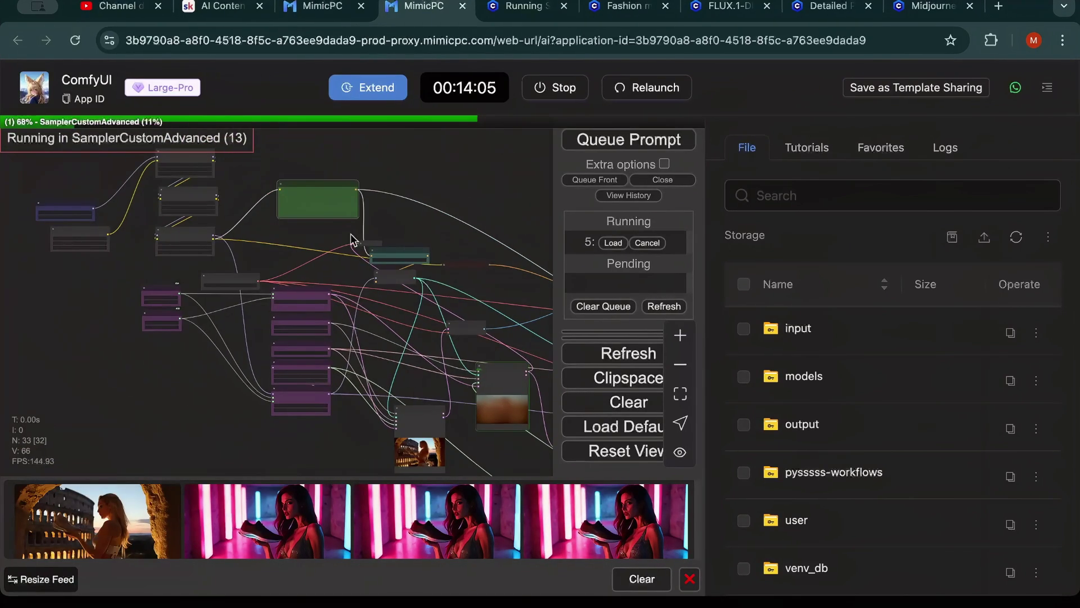
scroll(346, 215, "up", 3)
scroll(321, 236, "up", 4)
scroll(290, 272, "up", 2)
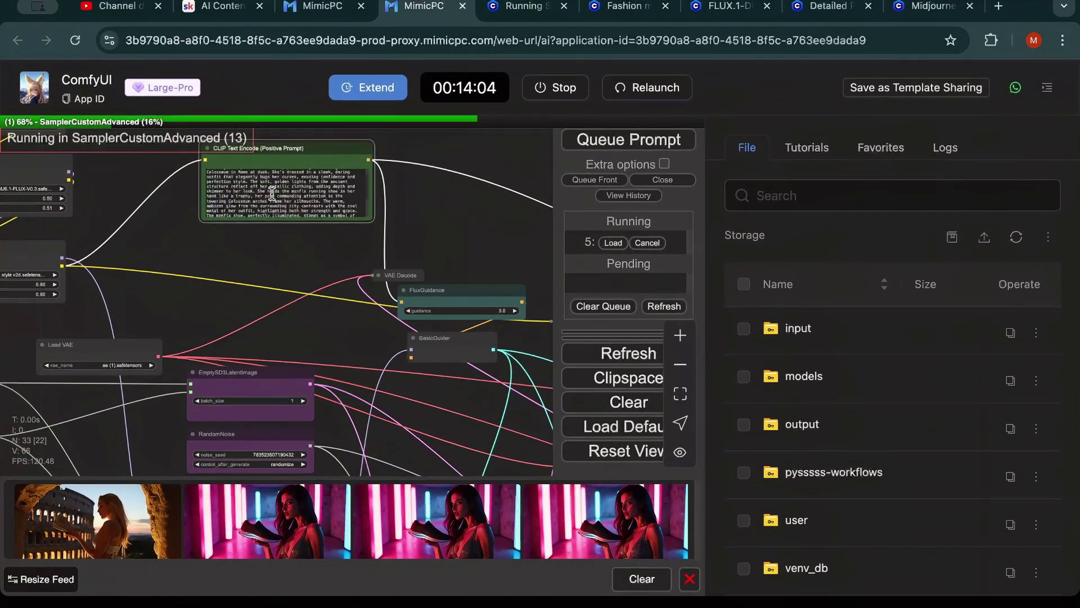
scroll(271, 193, "up", 3)
scroll(282, 239, "up", 5)
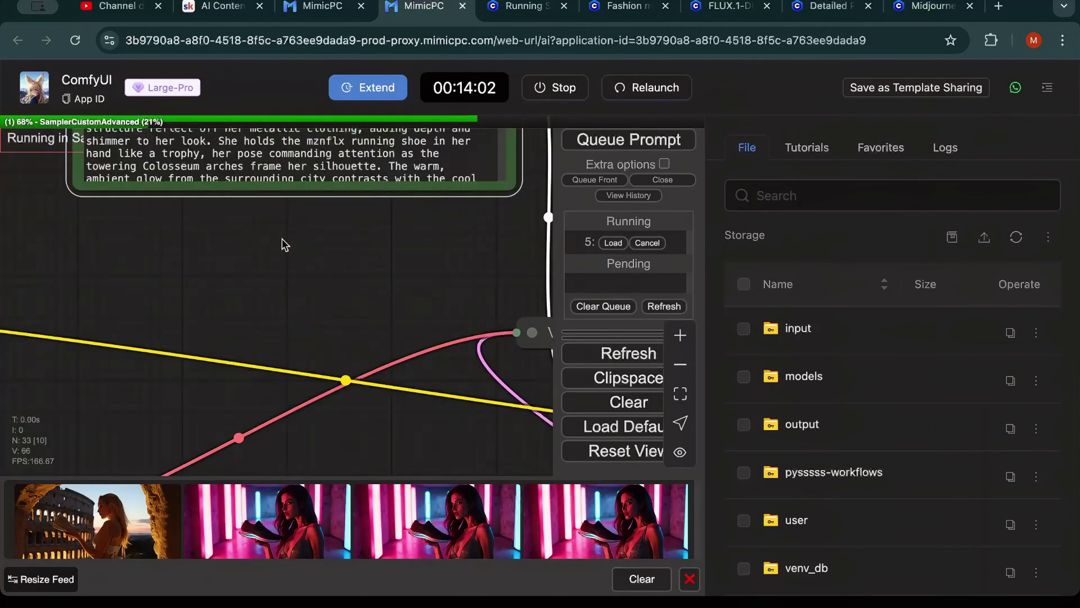
scroll(282, 240, "up", 3)
Review the Colosseum prompt text, then bring the preview image nodes into view
left_click_drag(314, 377, 315, 414)
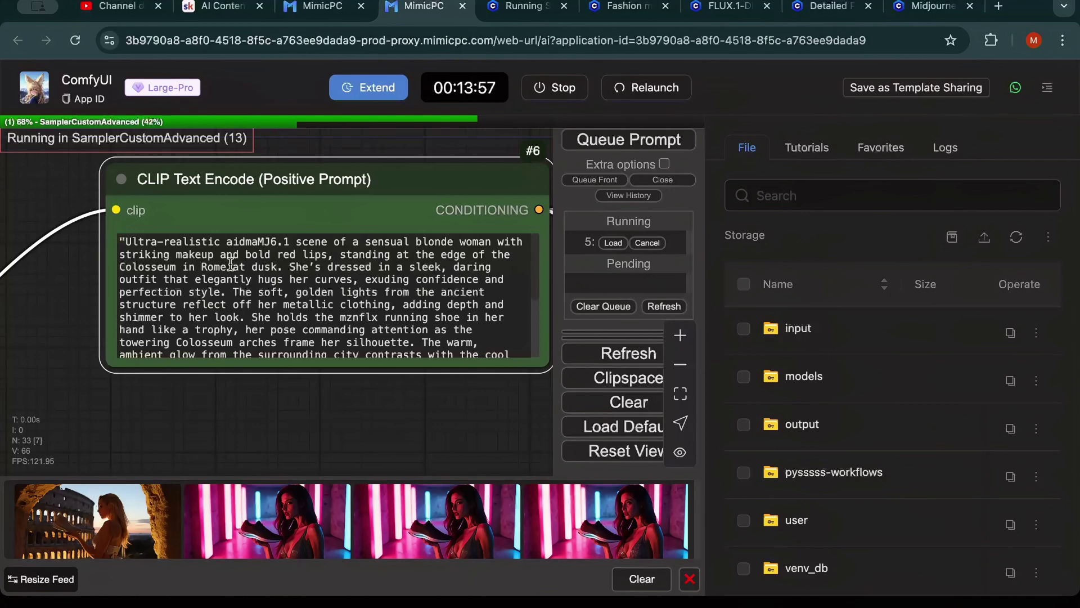
key("ctrl+a")
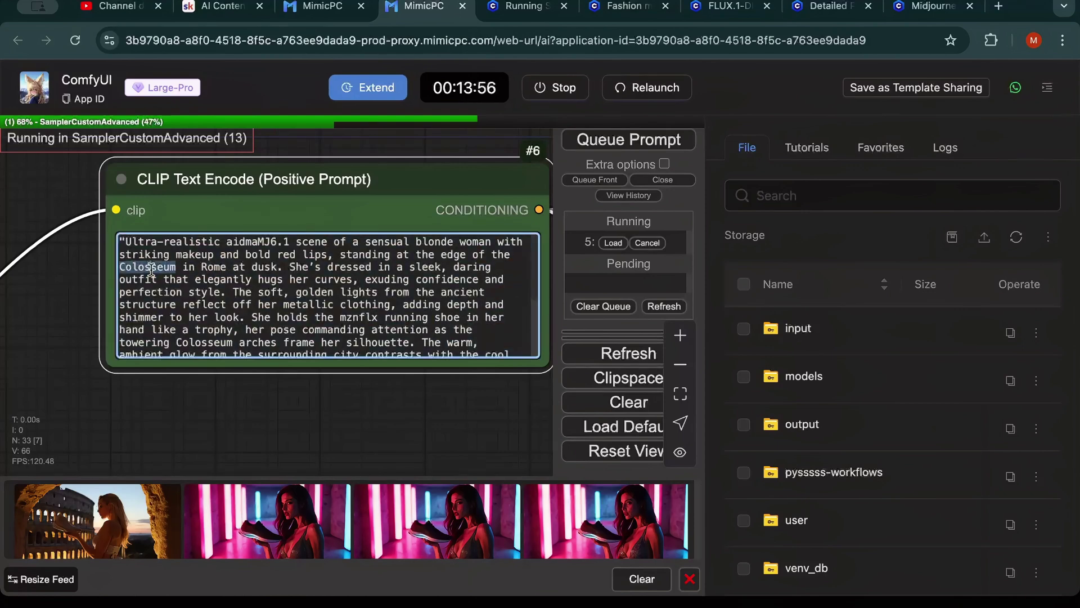
double_click(154, 269)
scroll(351, 441, "down", 5)
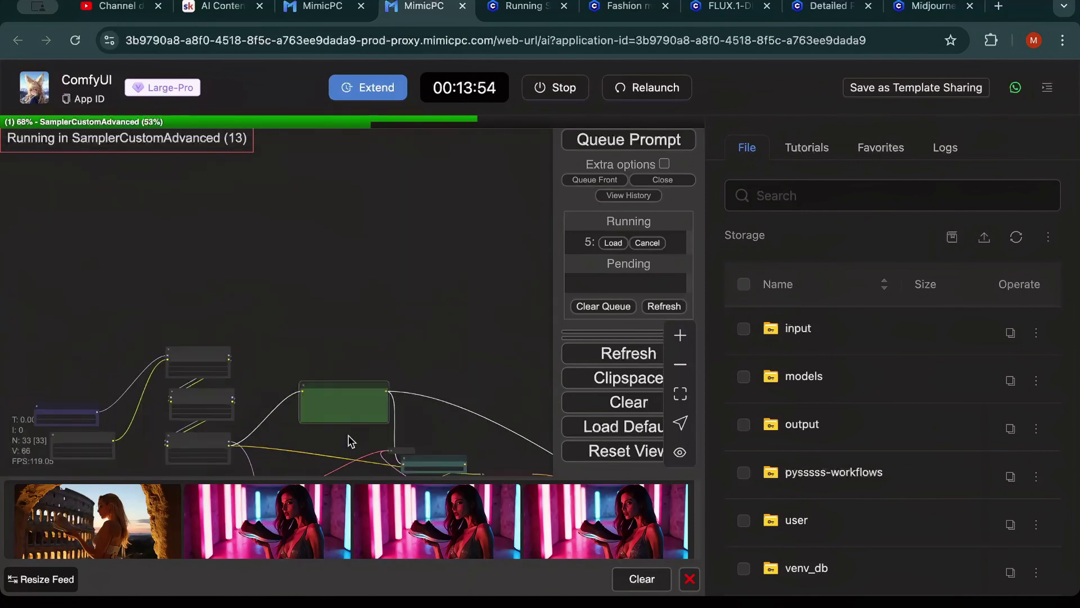
scroll(422, 320, "up", 3)
scroll(363, 335, "up", 6)
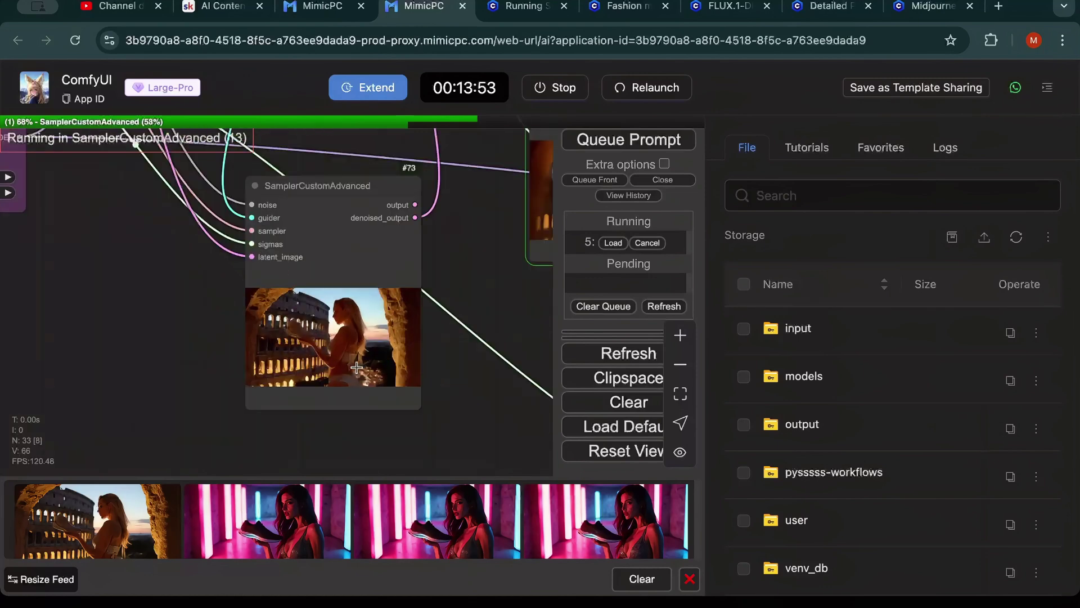
scroll(337, 338, "up", 4)
scroll(318, 351, "up", 3)
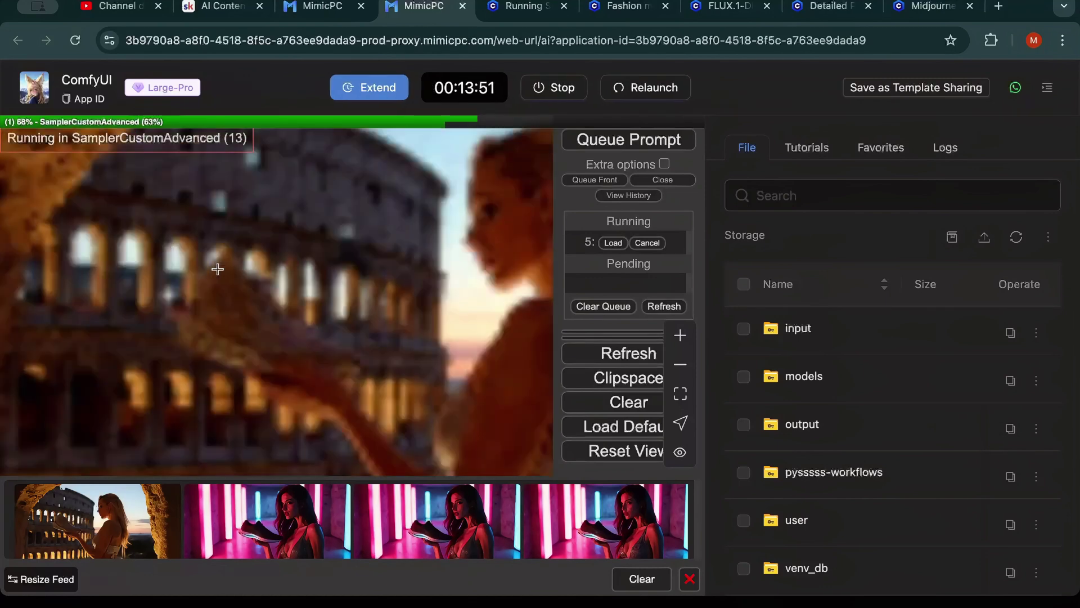
scroll(253, 295, "down", 8)
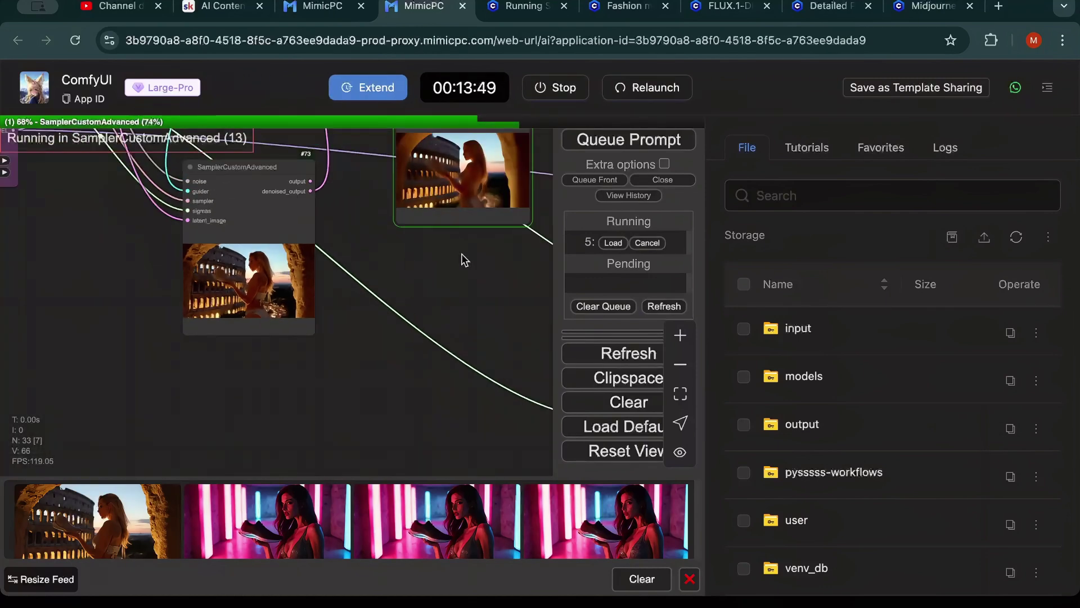
scroll(462, 253, "down", 6)
scroll(331, 245, "down", 2)
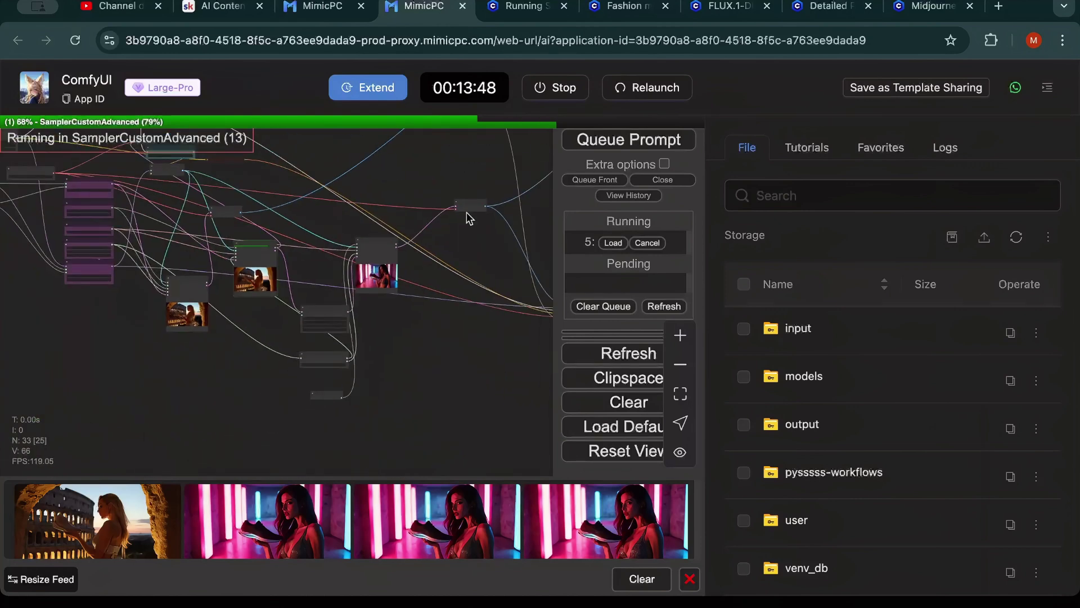
scroll(467, 212, "up", 5)
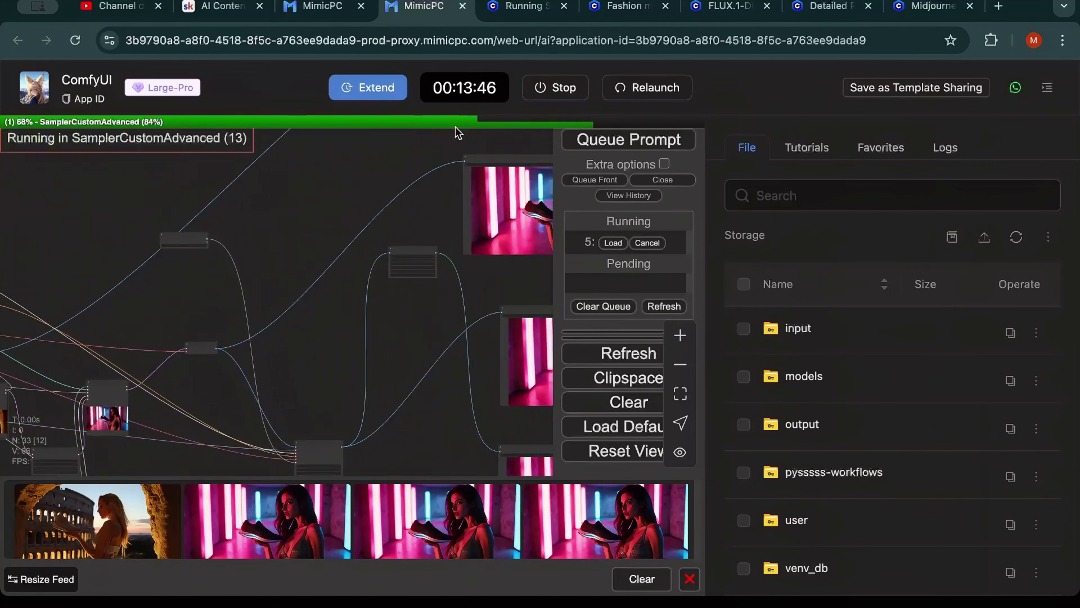
left_click_drag(416, 178, 302, 216)
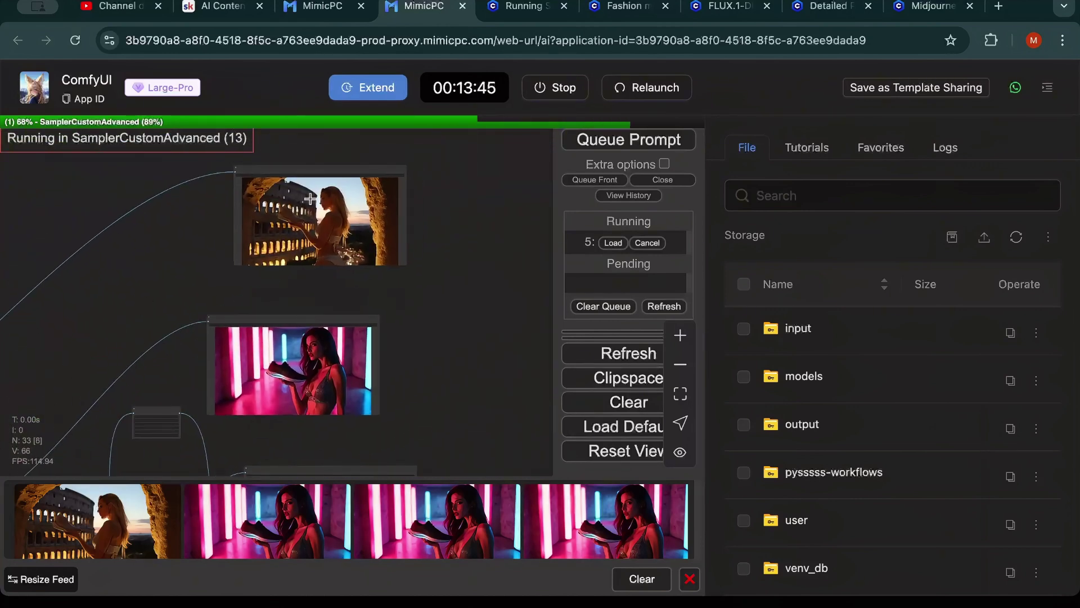
scroll(302, 216, "up", 8)
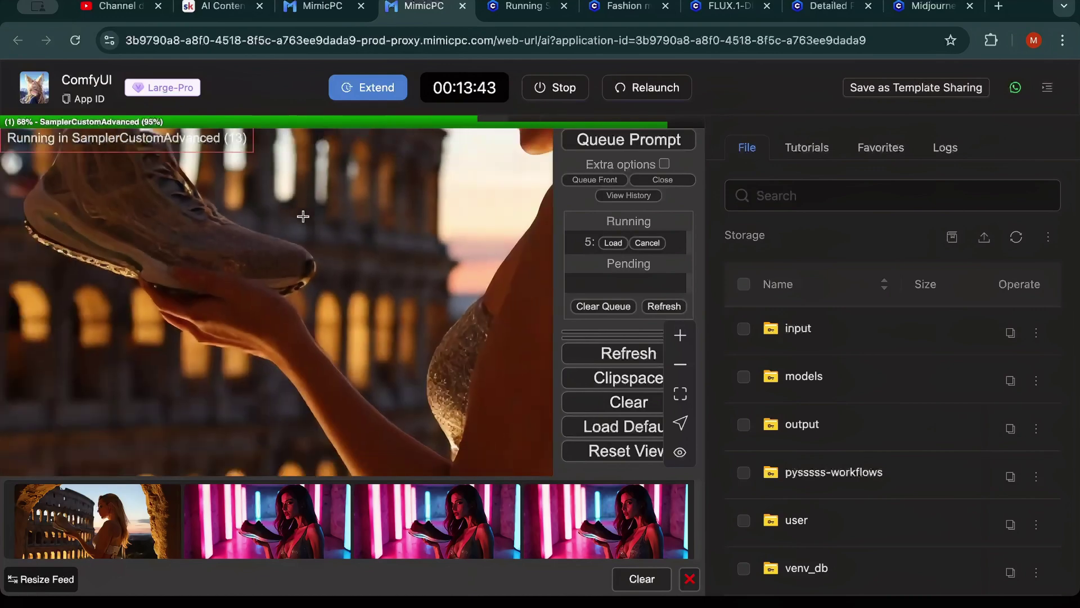
scroll(303, 216, "down", 3)
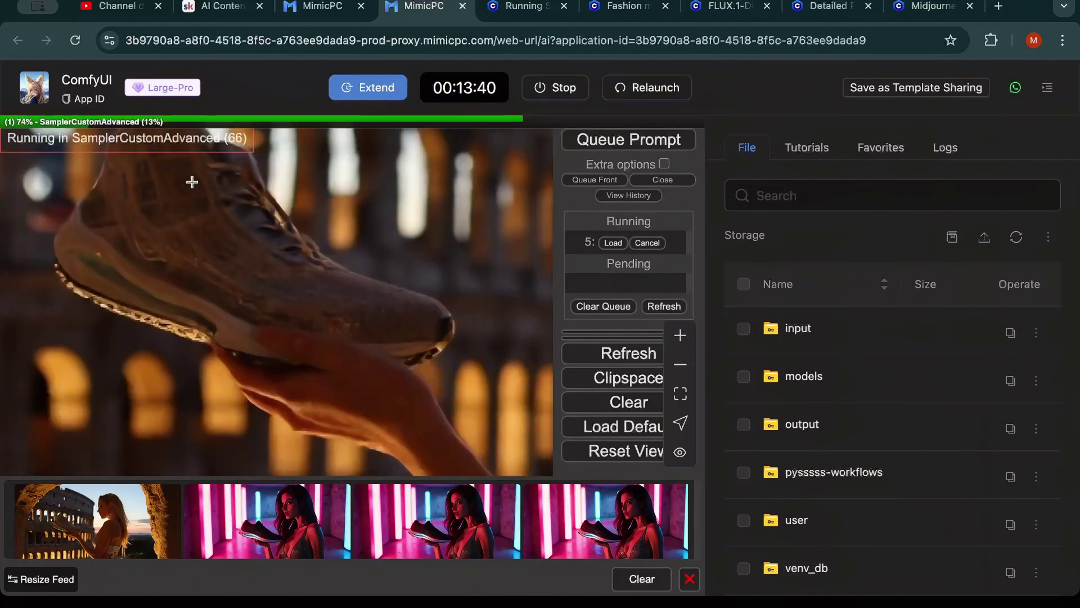
scroll(353, 179, "down", 4)
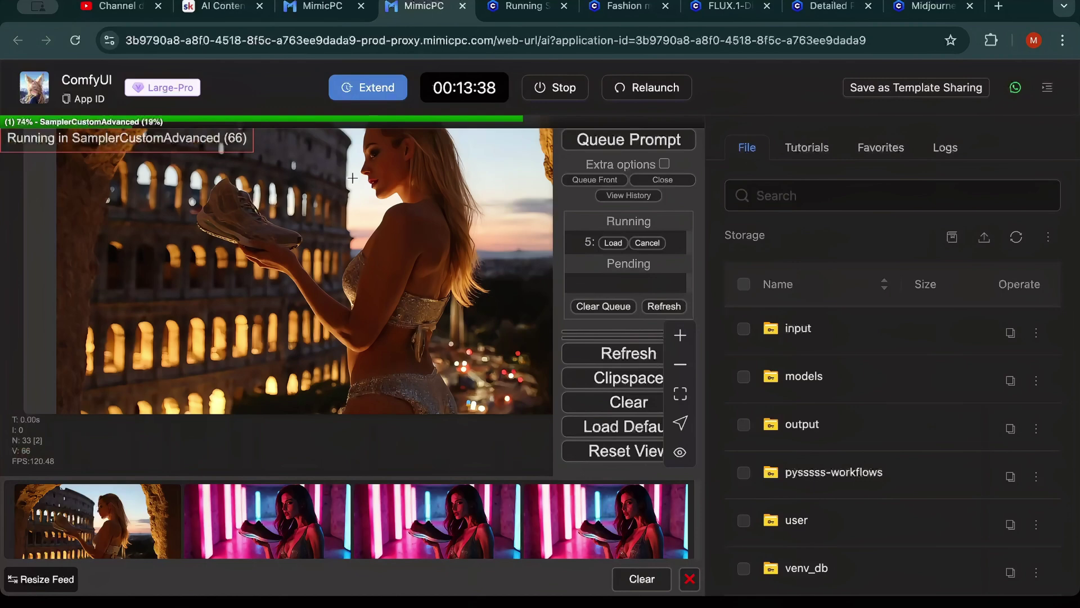
scroll(353, 180, "down", 2)
scroll(353, 179, "up", 4)
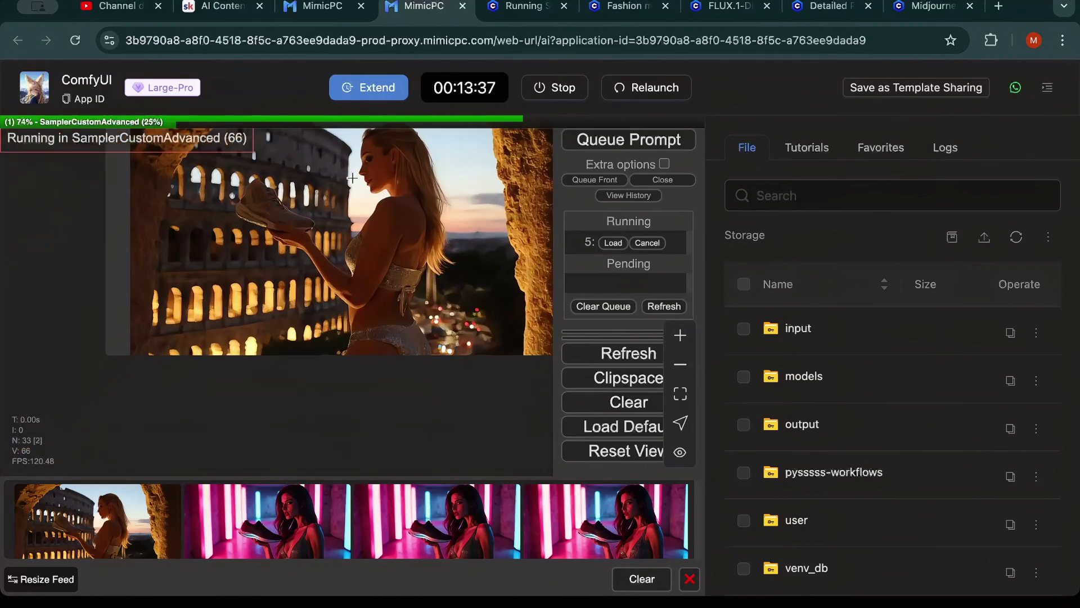
scroll(353, 179, "up", 3)
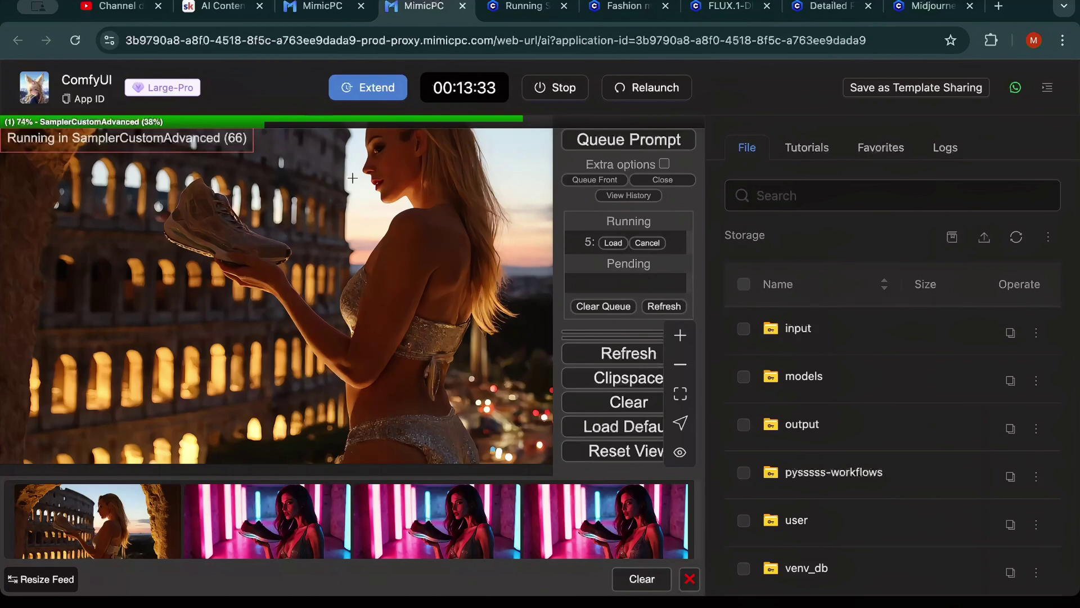
scroll(406, 295, "down", 3)
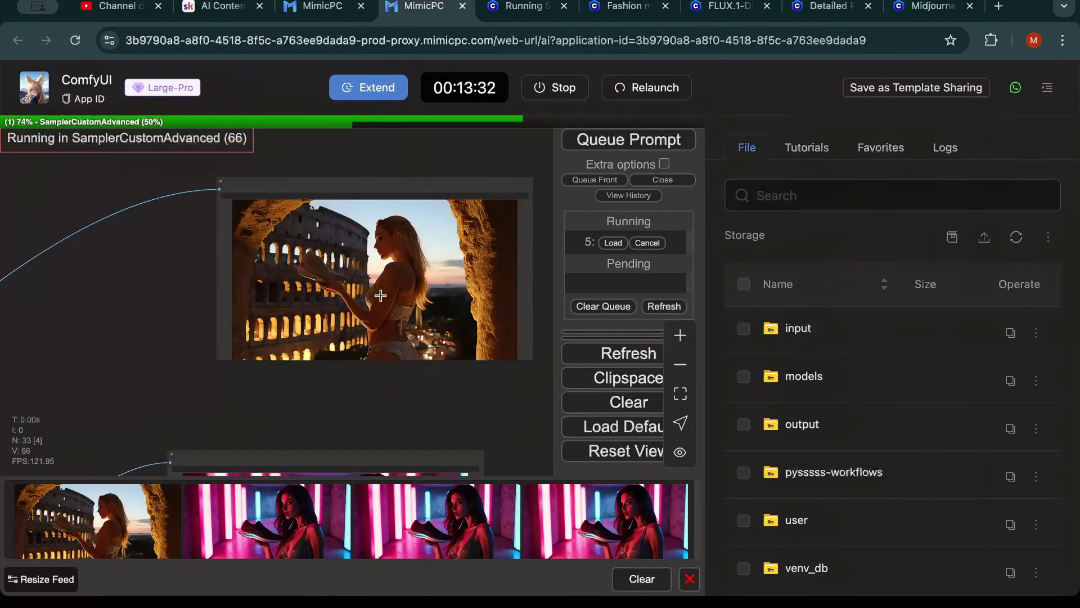
scroll(397, 294, "down", 2)
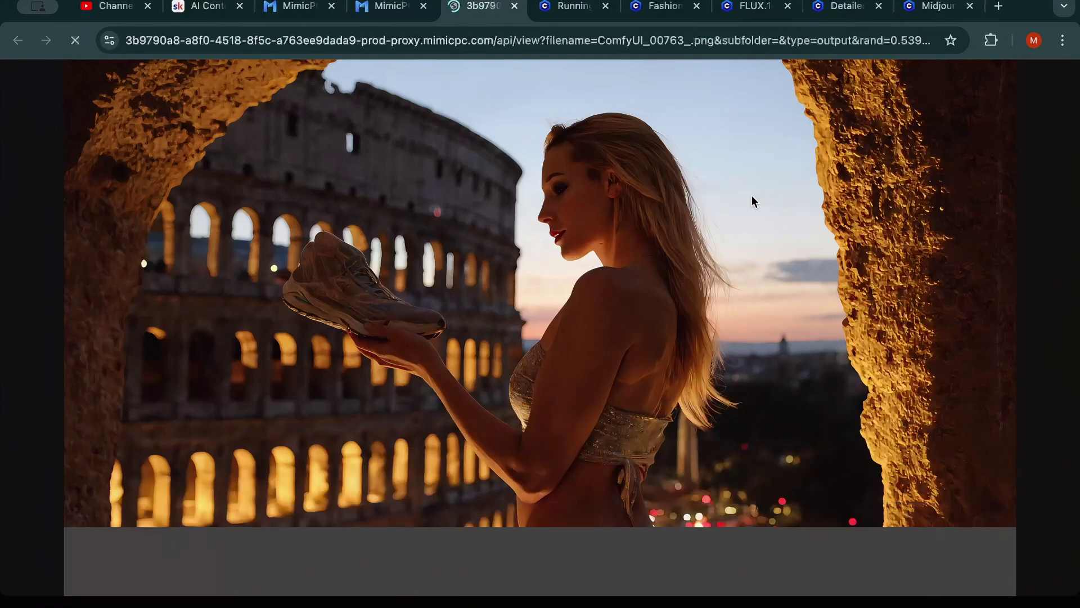
Inspect the Colosseum render full size, zooming on the shoe, then close its tab
left_click(739, 588)
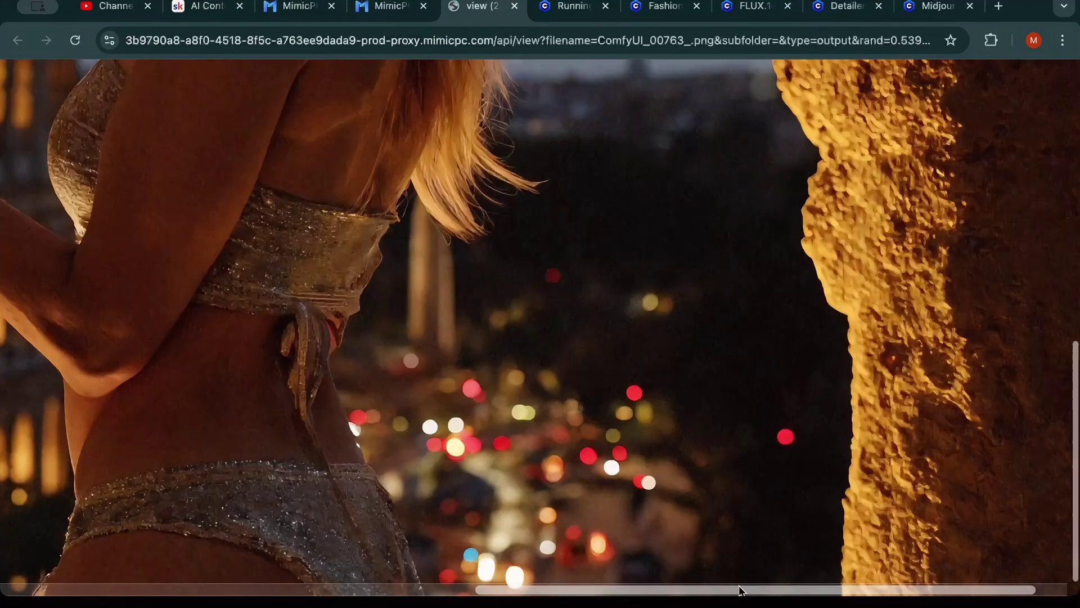
left_click(535, 380)
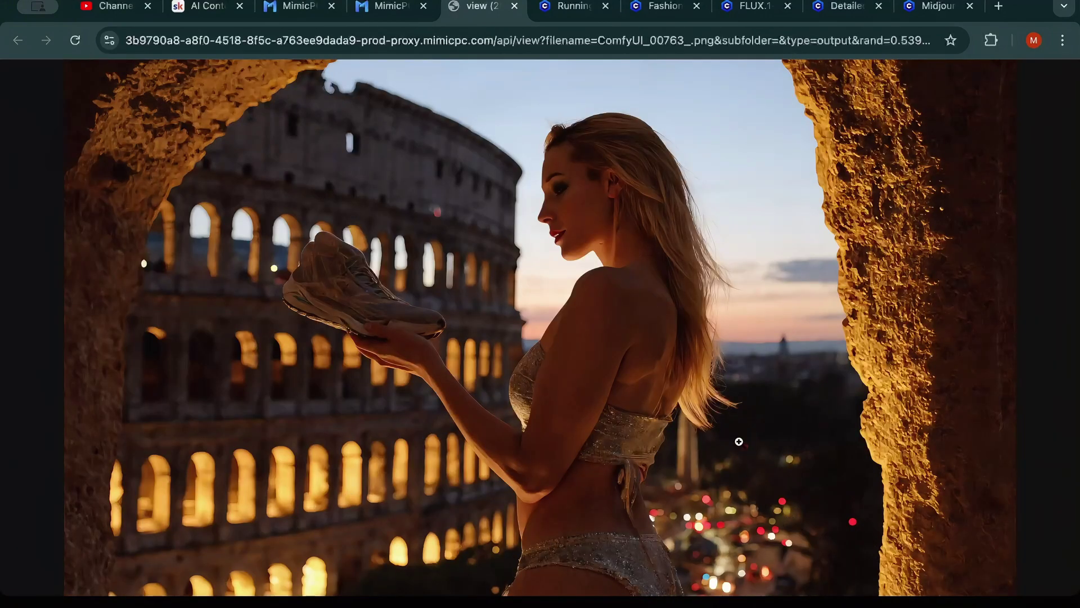
left_click(367, 299)
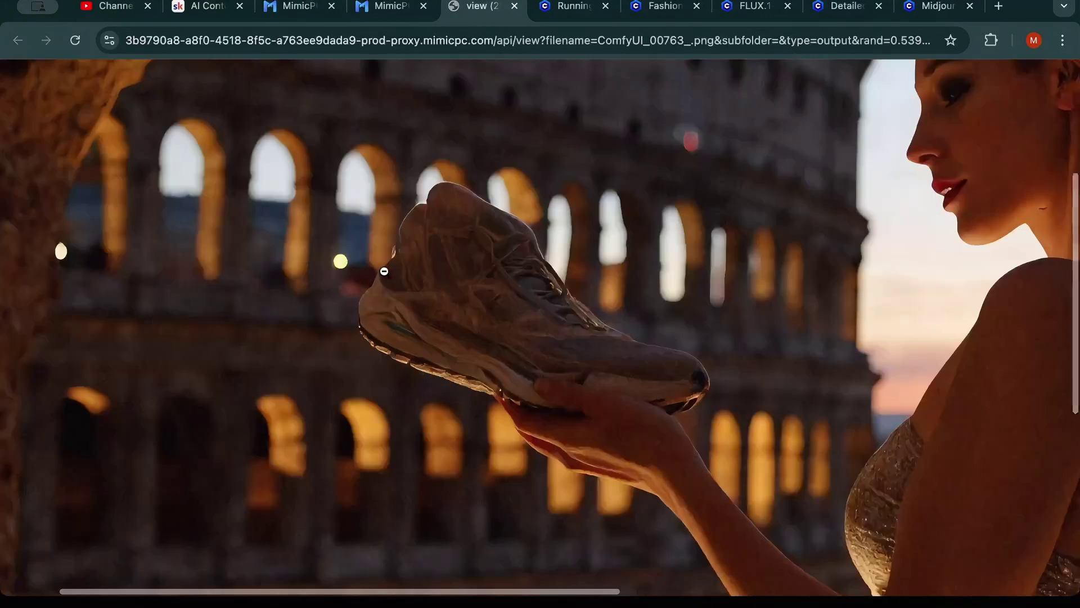
left_click(688, 285)
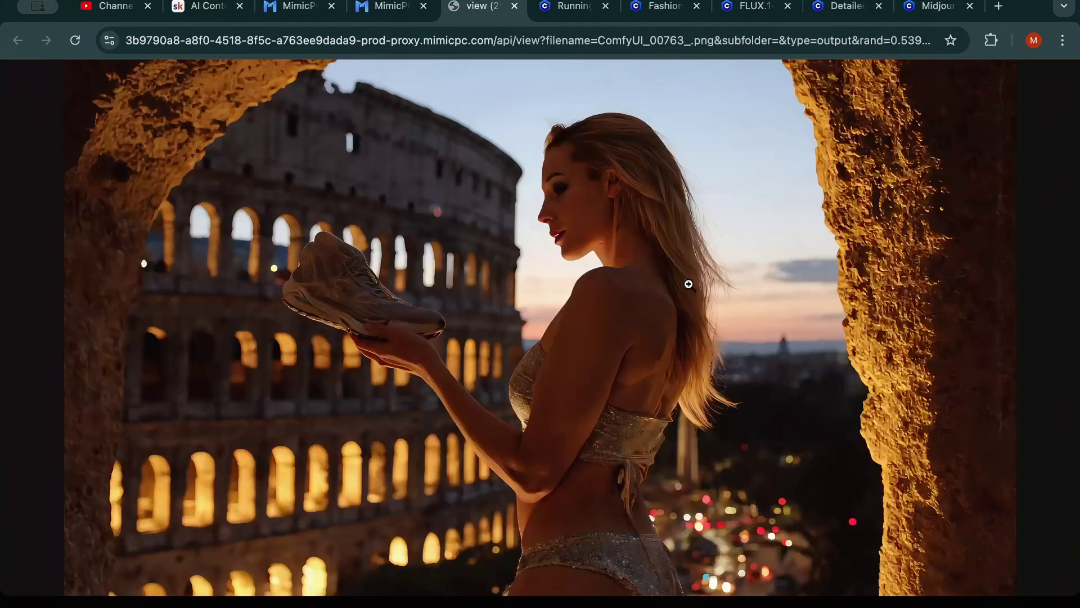
left_click(514, 6)
scroll(362, 266, "down", 4)
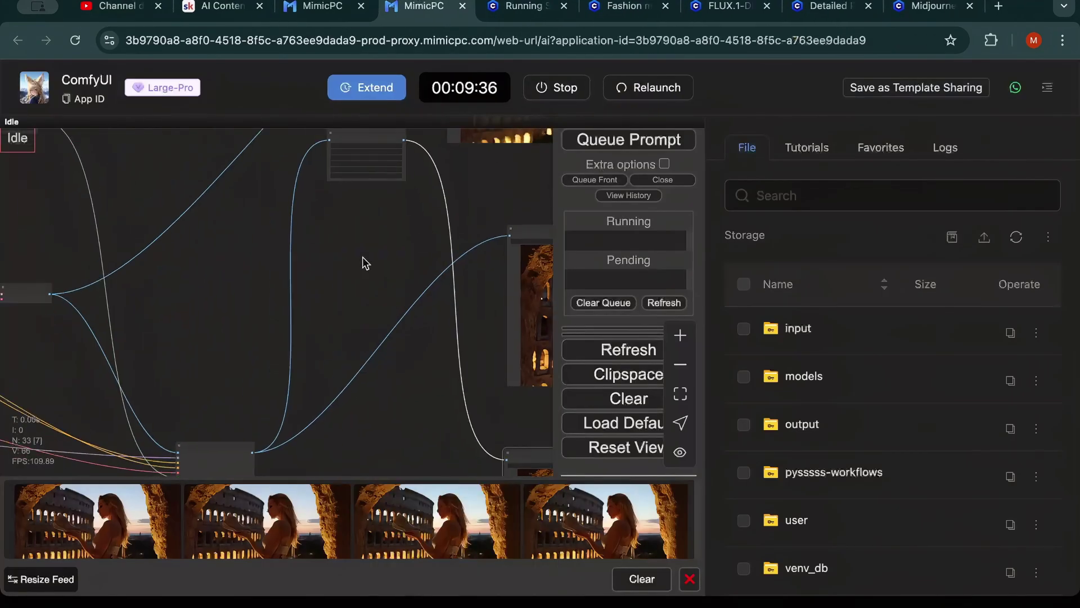
scroll(362, 256, "down", 4)
Set Perfection style LoRA model and clip strengths to 0.20, then queue a new run
left_click_drag(109, 190, 365, 204)
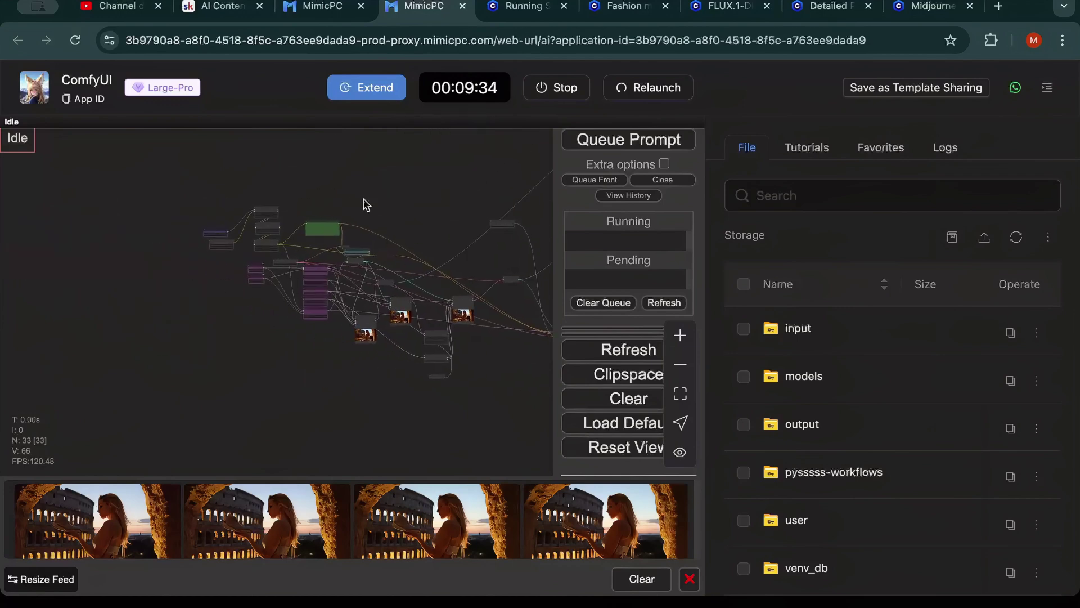
scroll(273, 259, "up", 8)
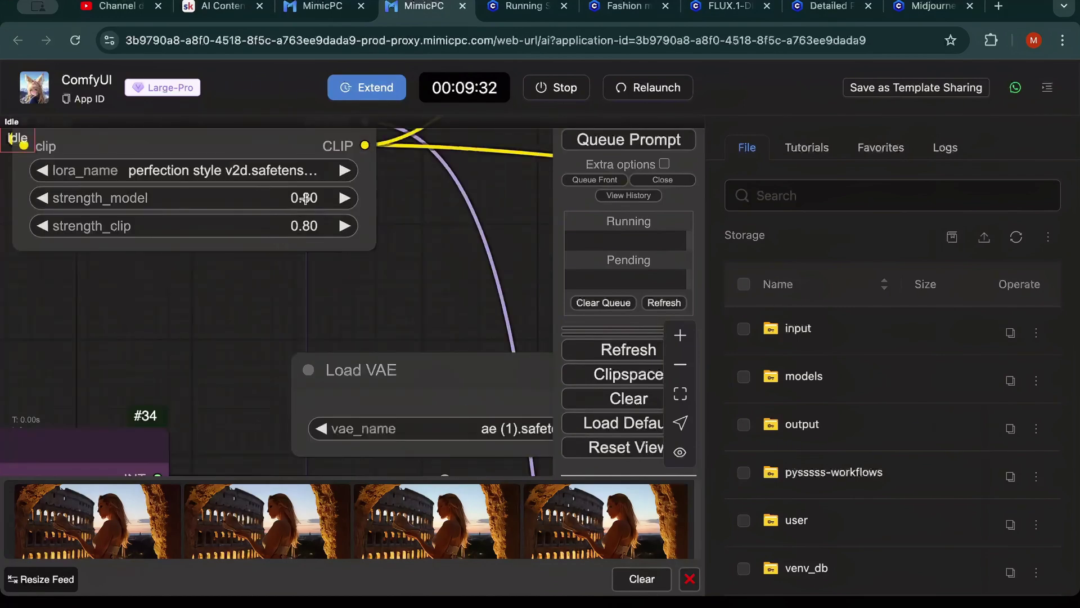
double_click(304, 197)
left_click(406, 198)
type("2")
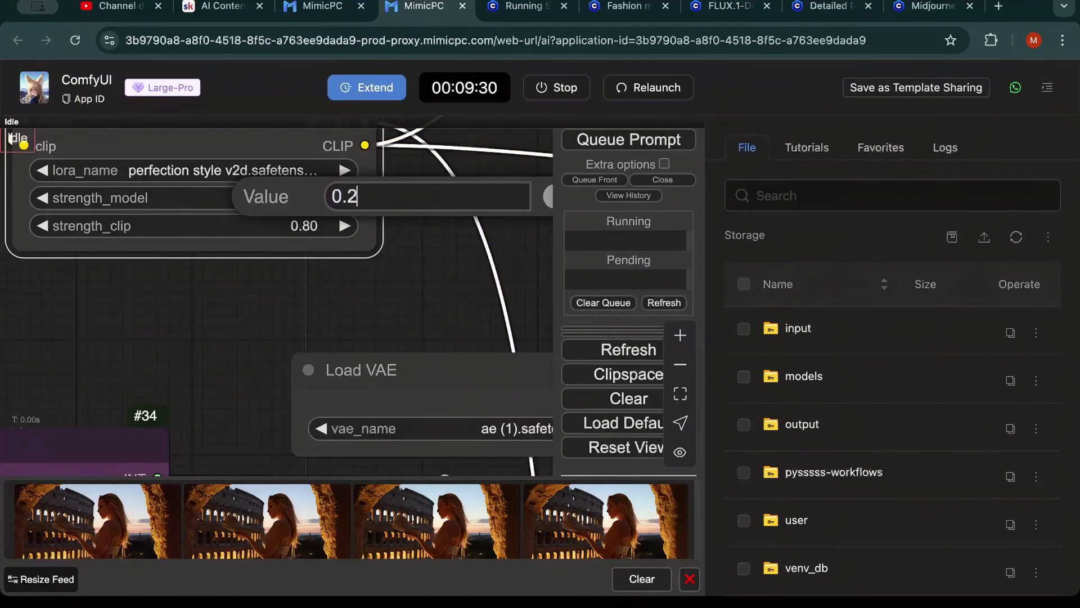
key("Return")
double_click(304, 225)
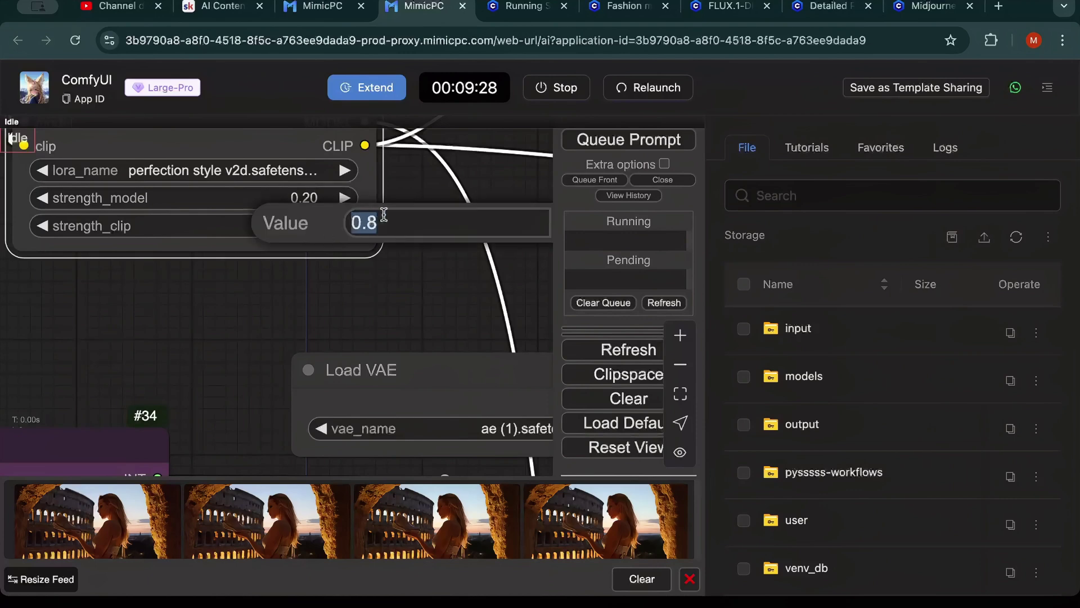
key("BackSpace")
type("2")
key("Return")
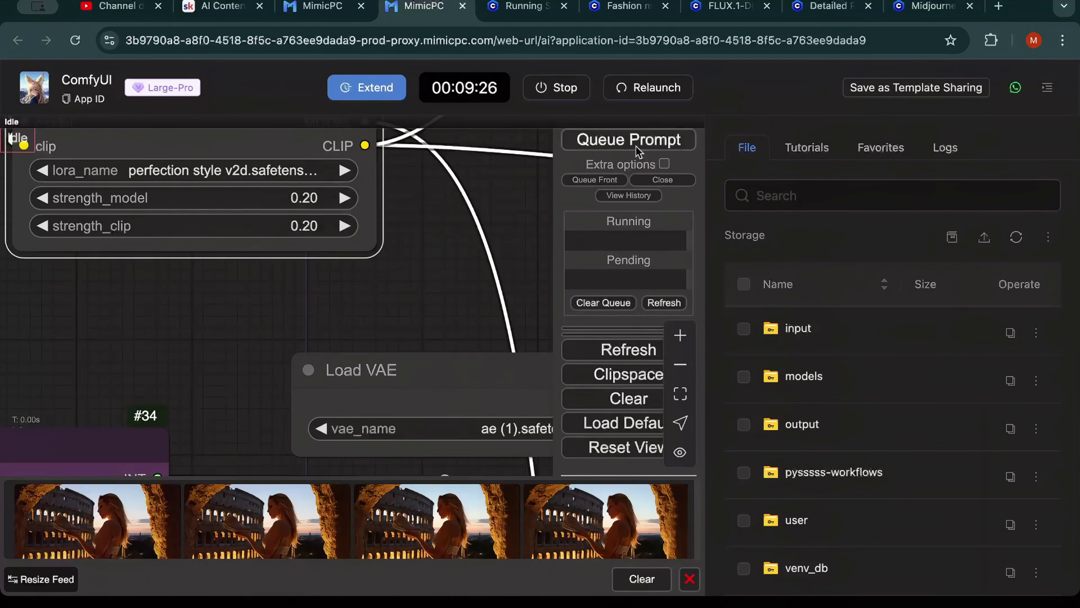
left_click(643, 145)
scroll(445, 418, "down", 5)
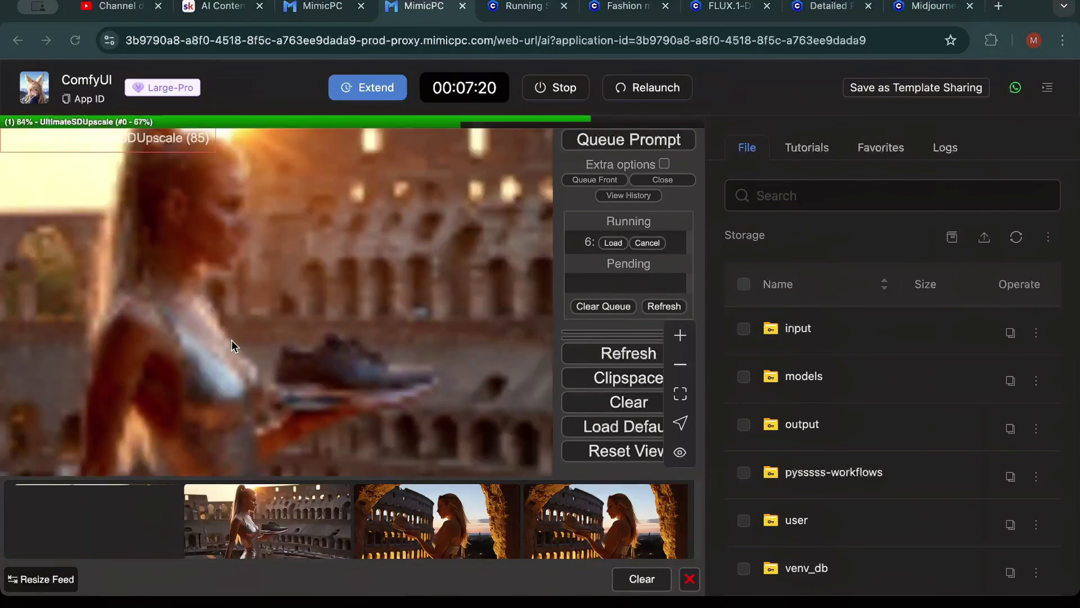
scroll(232, 340, "down", 3)
scroll(269, 336, "down", 3)
scroll(269, 337, "down", 3)
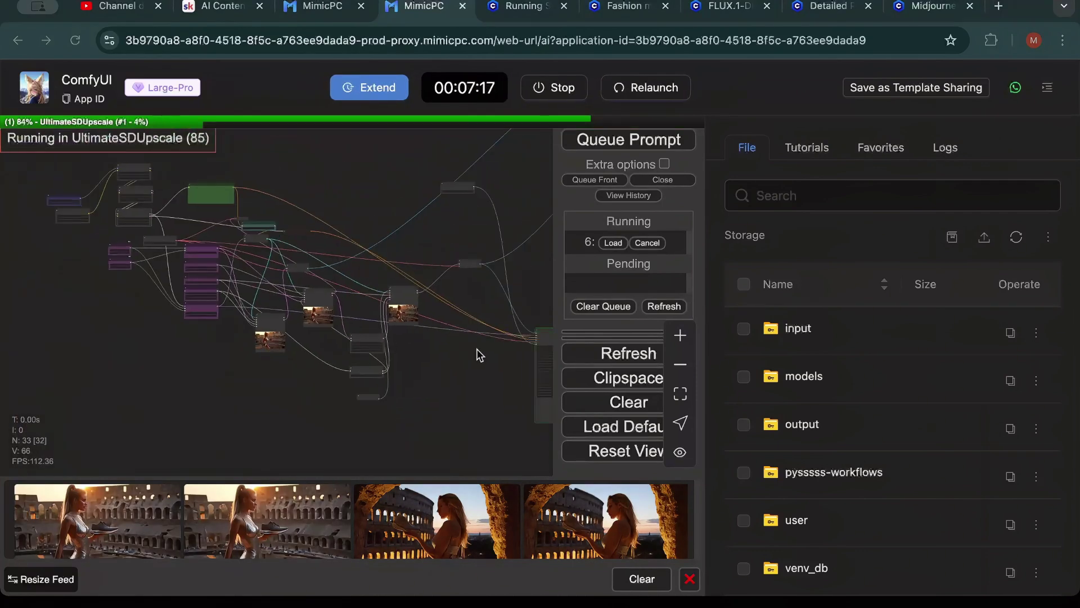
scroll(400, 402, "up", 3)
scroll(383, 342, "up", 3)
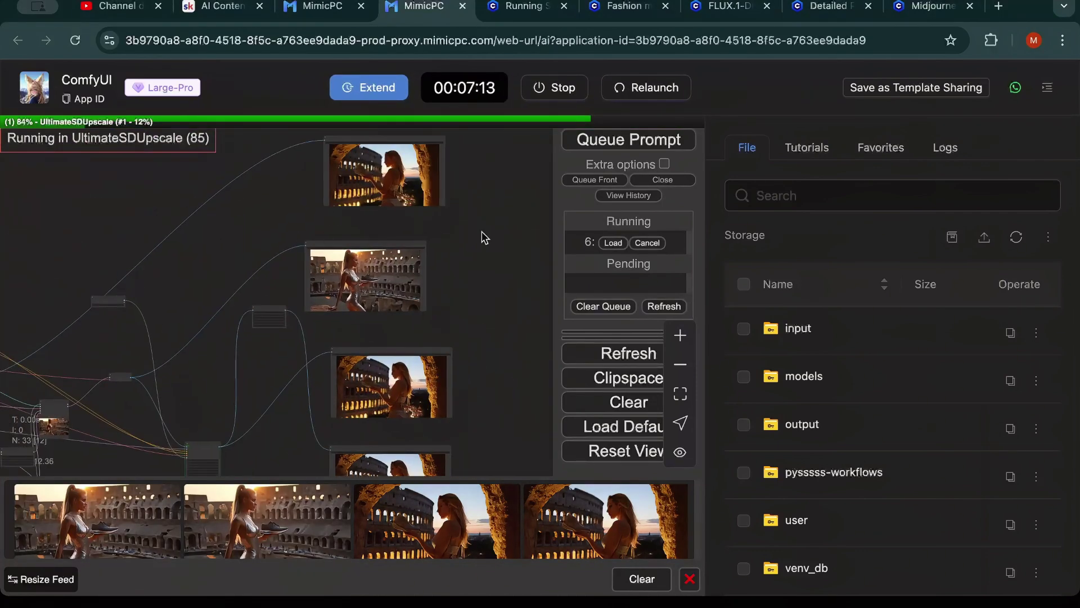
scroll(486, 237, "up", 3)
scroll(387, 375, "up", 4)
scroll(396, 358, "down", 2)
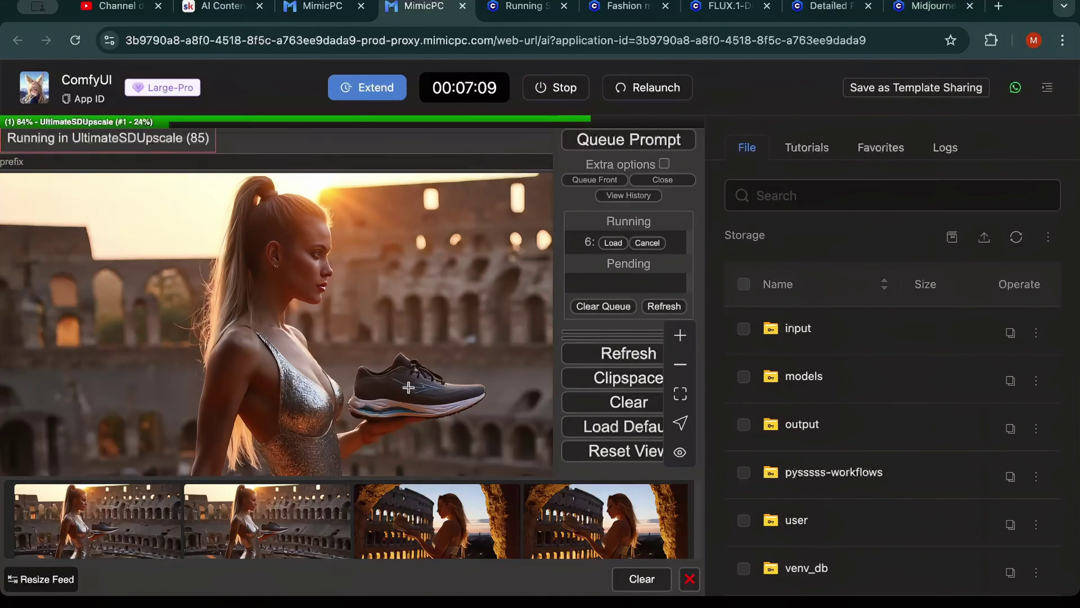
scroll(409, 389, "up", 5)
scroll(409, 389, "down", 5)
scroll(380, 278, "up", 2)
scroll(338, 313, "up", 3)
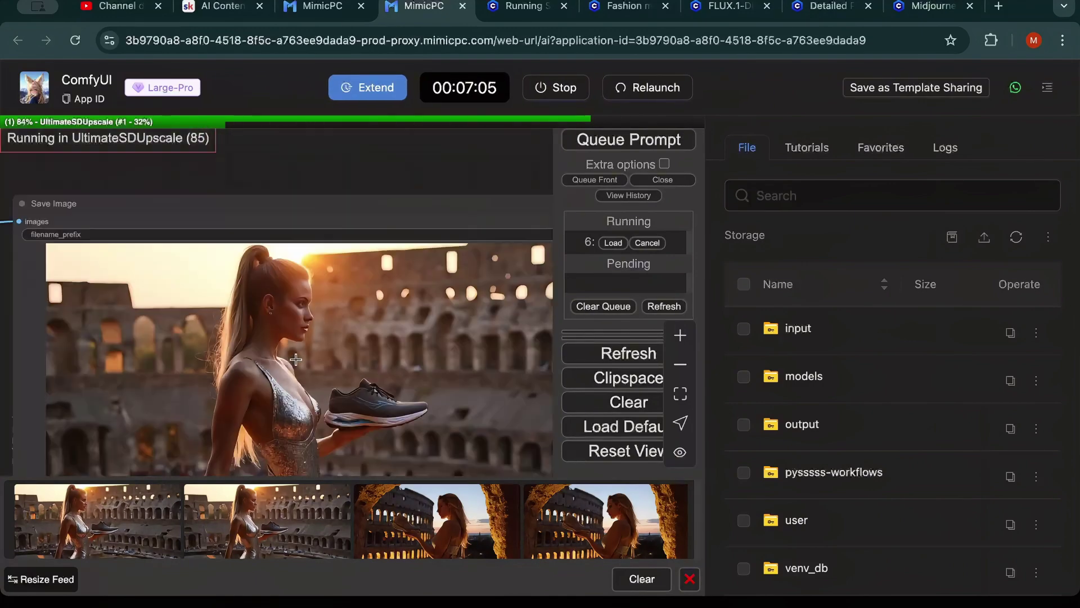
scroll(253, 354, "down", 3)
scroll(202, 382, "up", 5)
scroll(338, 338, "down", 2)
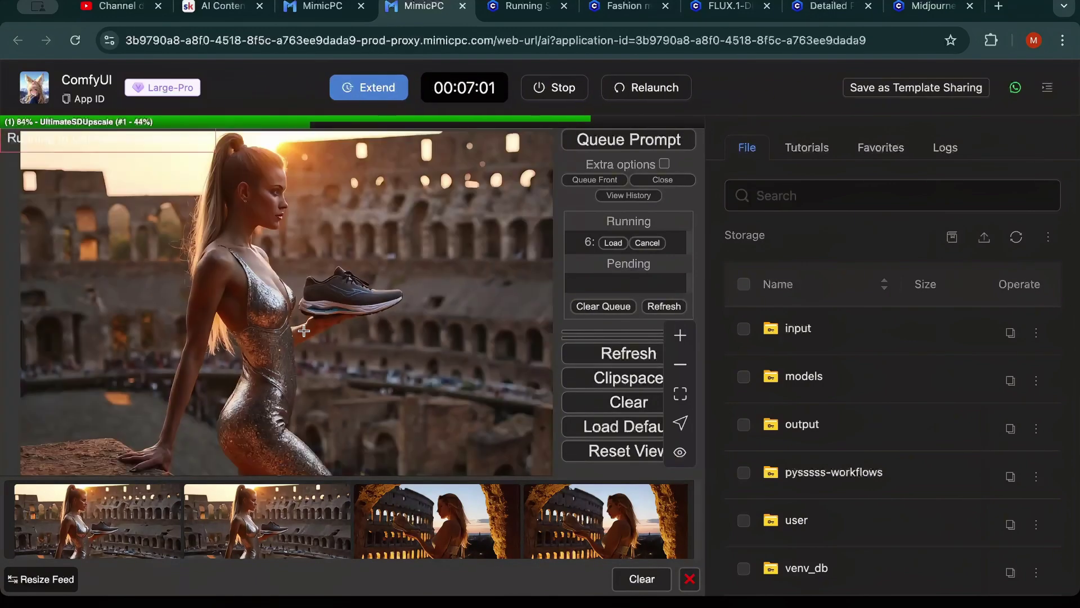
scroll(452, 340, "down", 4)
scroll(452, 339, "up", 3)
scroll(254, 262, "up", 5)
scroll(353, 361, "up", 2)
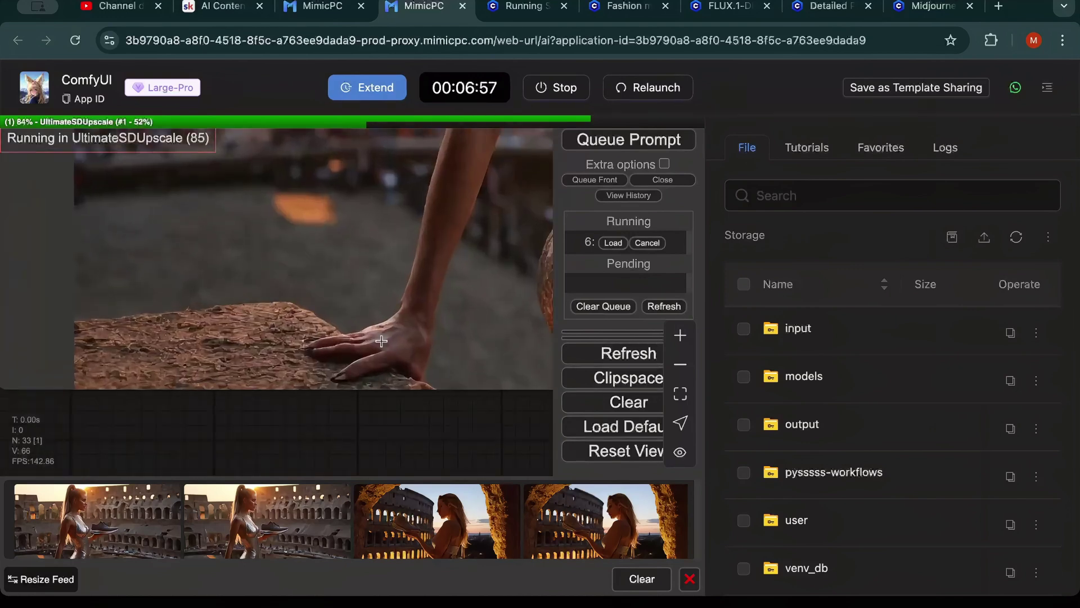
scroll(353, 362, "down", 5)
scroll(304, 245, "down", 2)
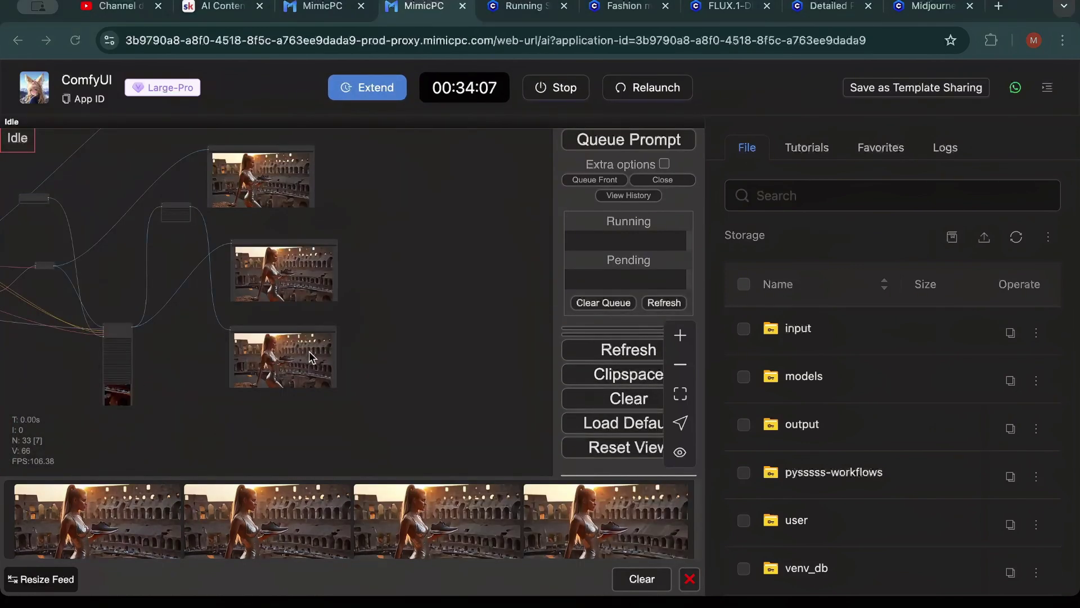
scroll(308, 351, "up", 2)
Open the context menu on the finished 0.20-strength Save Image node
right_click(310, 352)
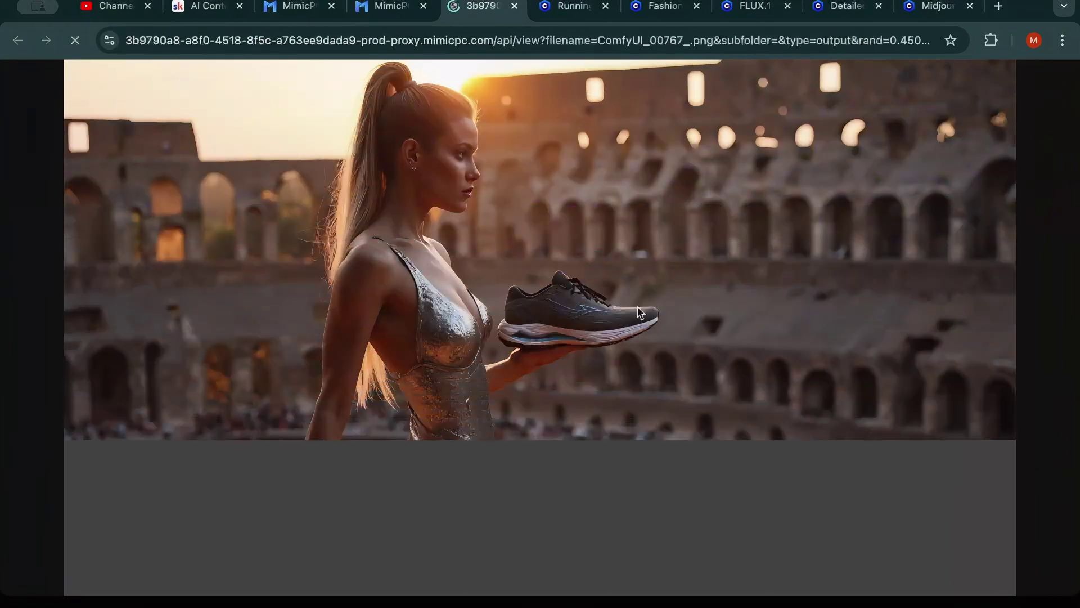
Compare the full-size 0.20-strength render against the Civitai Running shoe page
left_click(574, 317)
left_click(575, 6)
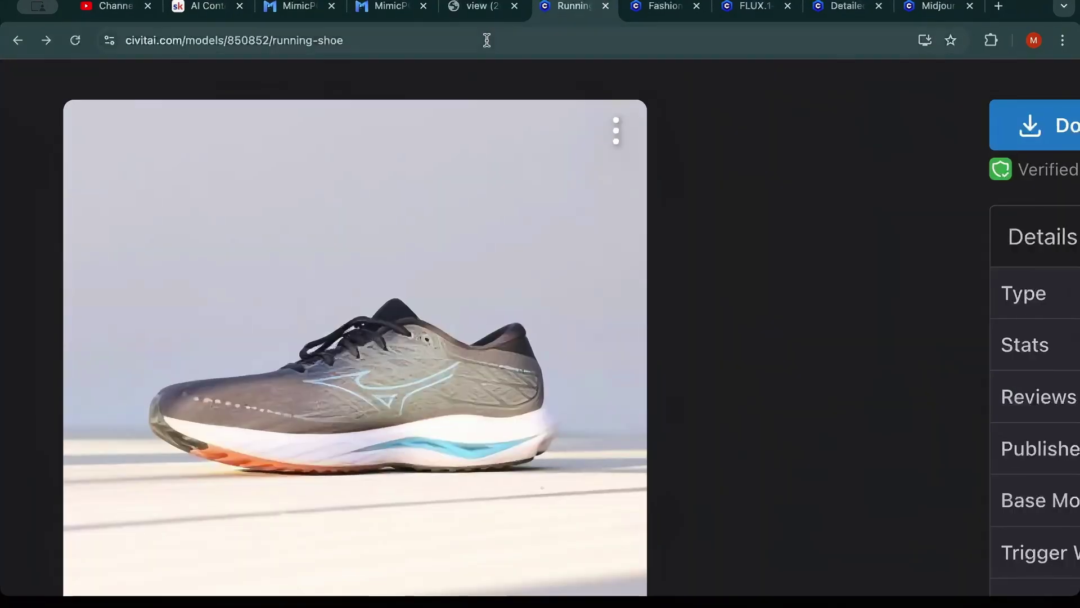
left_click(482, 6)
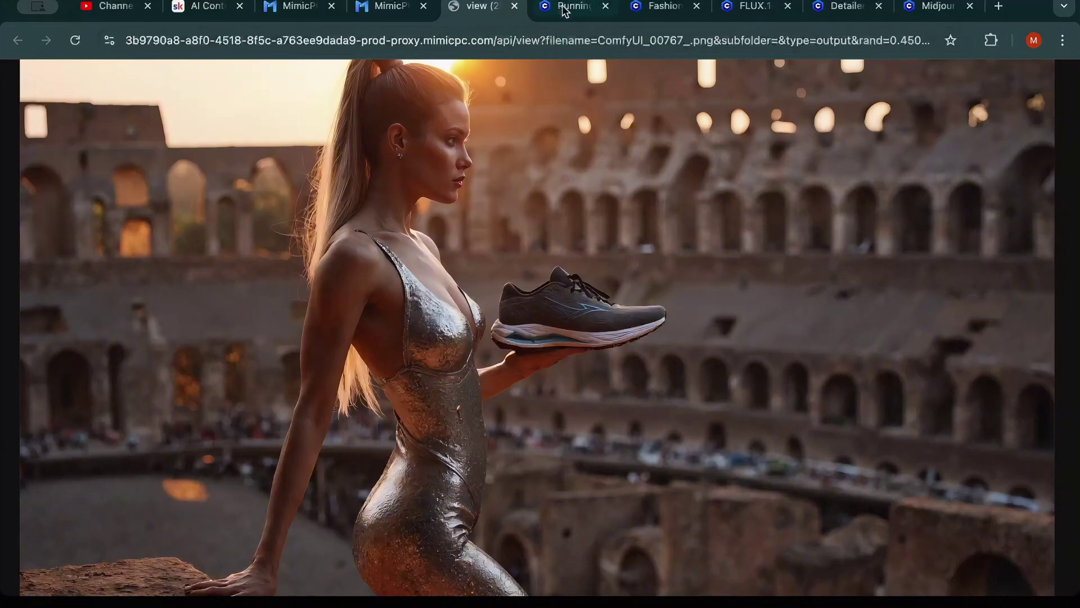
left_click(566, 6)
left_click(481, 6)
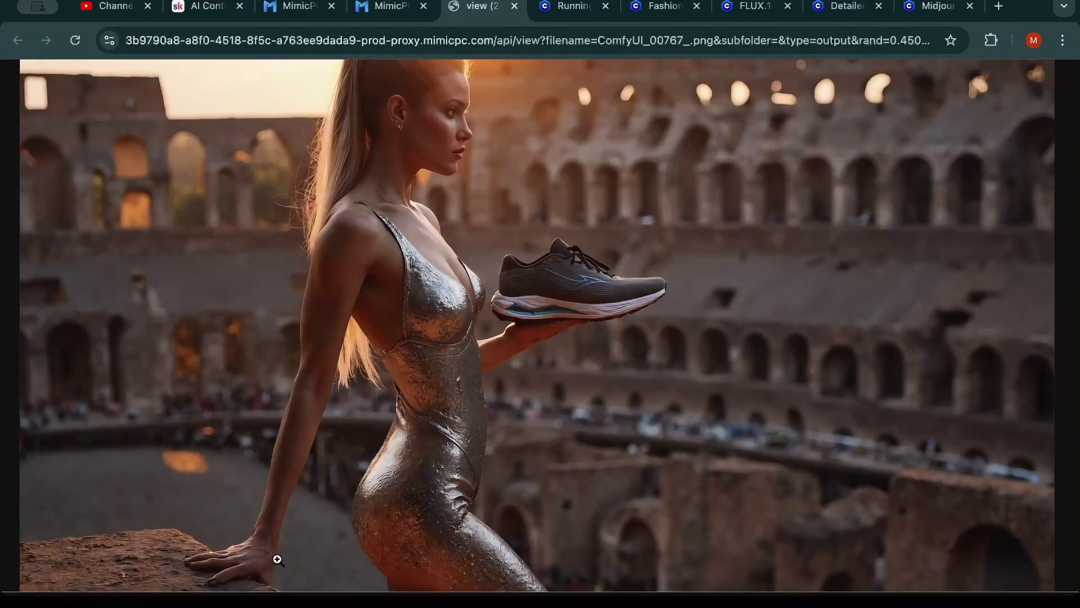
Zoom into the render's details and the model's face, then return to ComfyUI
left_click(278, 559)
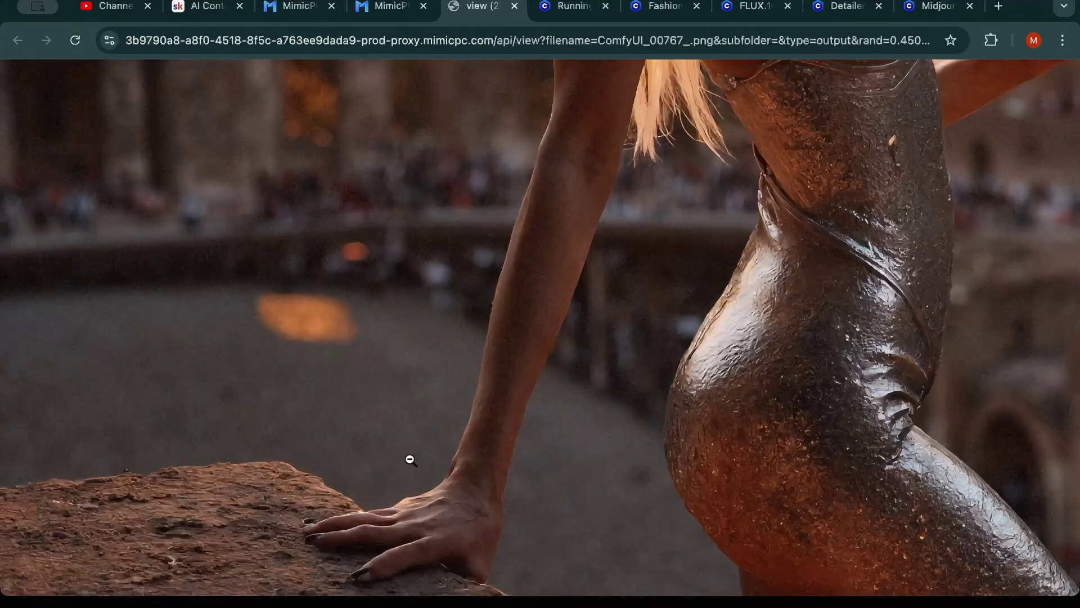
left_click(501, 442)
scroll(723, 427, "up", 1)
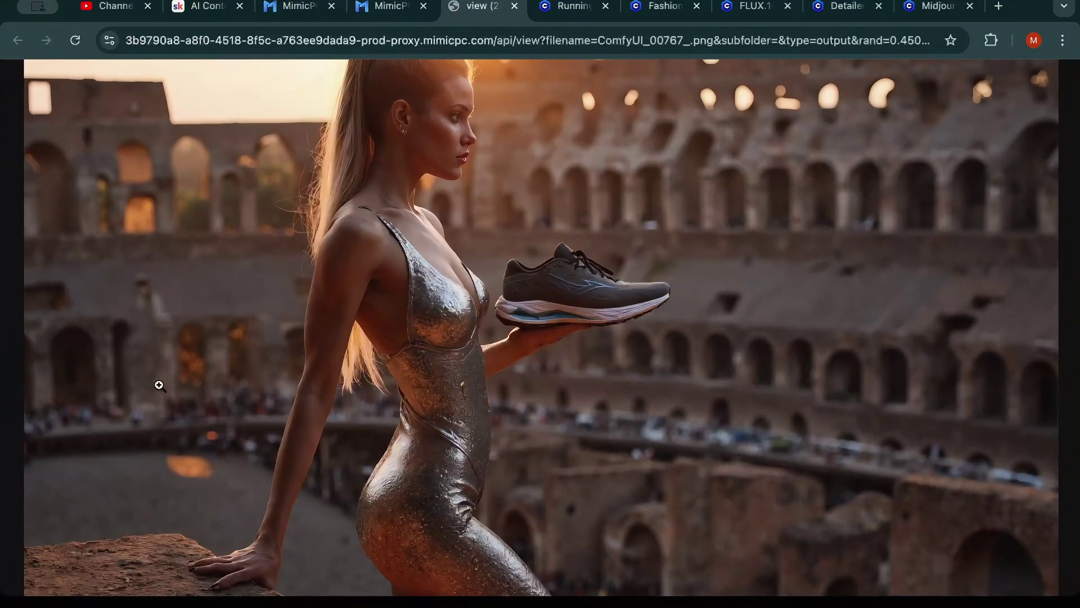
left_click(530, 162)
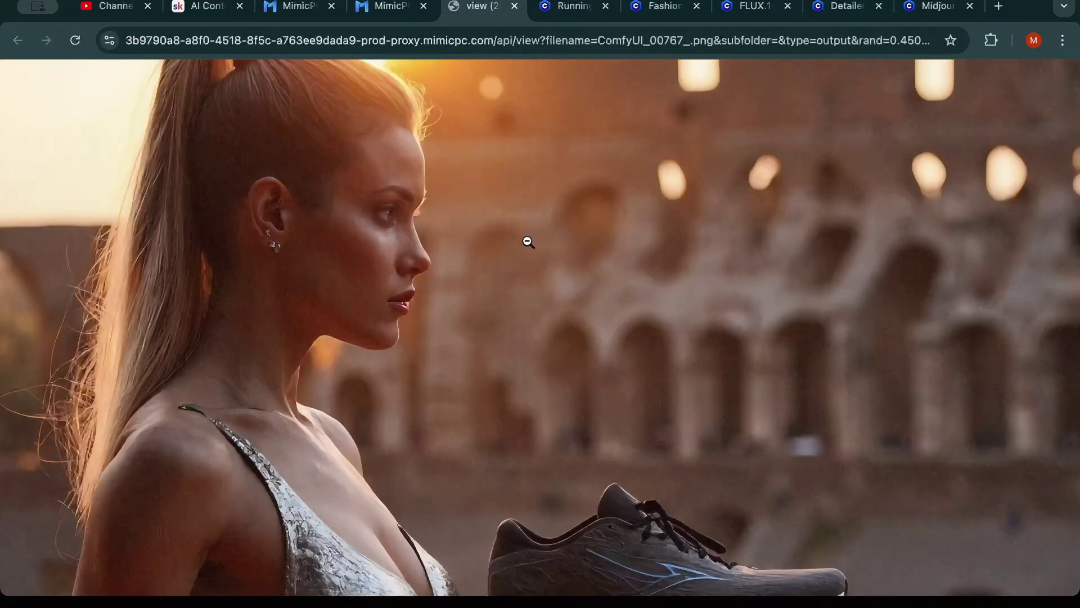
left_click(643, 499)
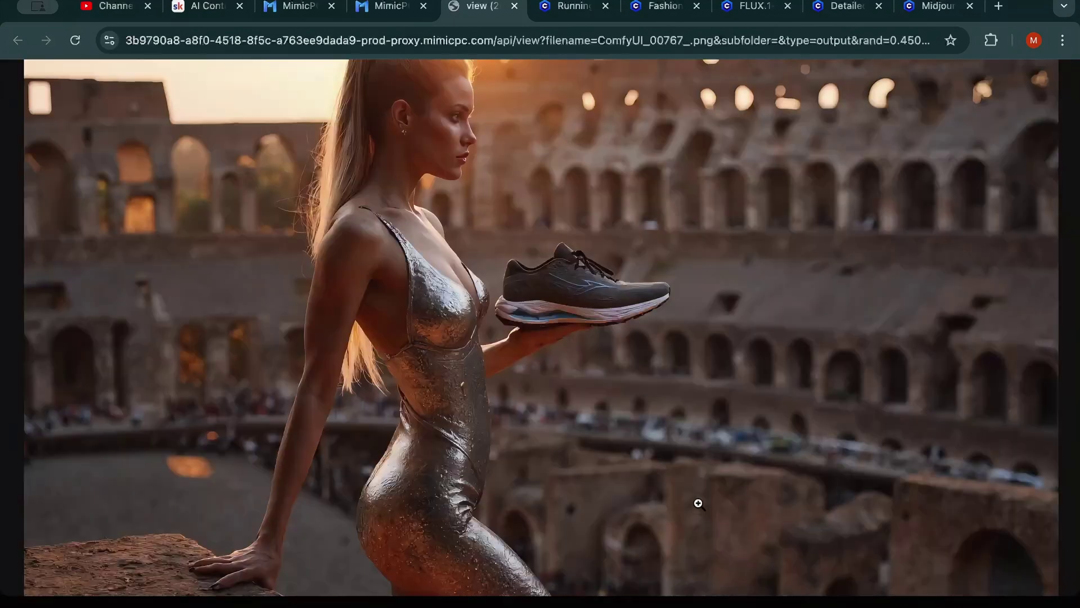
left_click(514, 6)
left_click(391, 6)
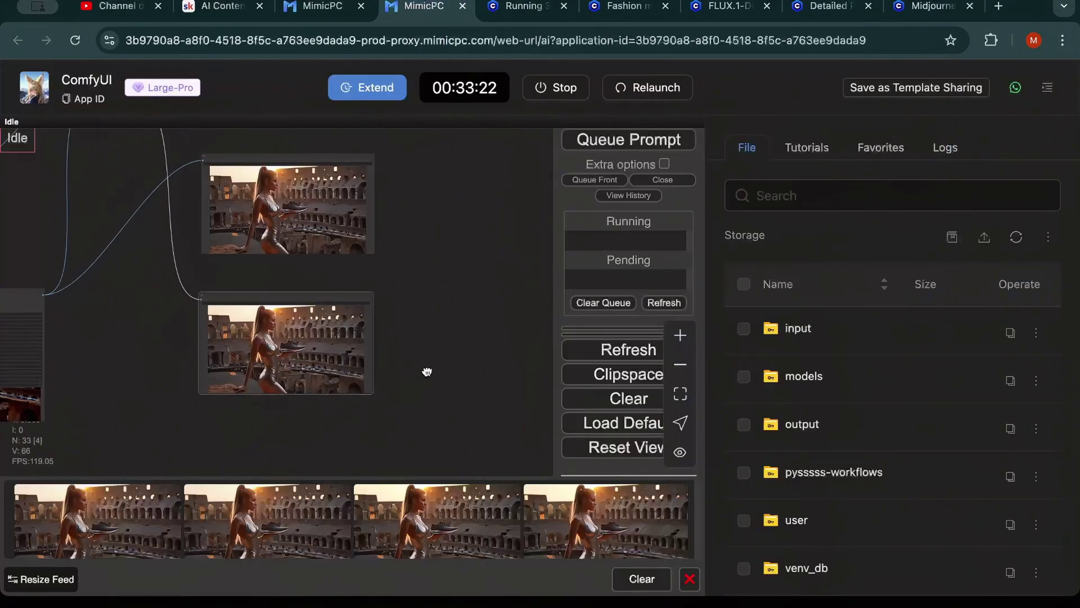
Bypass Perfection style LoRA node #75 with Ctrl+B and check its Civitai page
left_click_drag(411, 393, 549, 332)
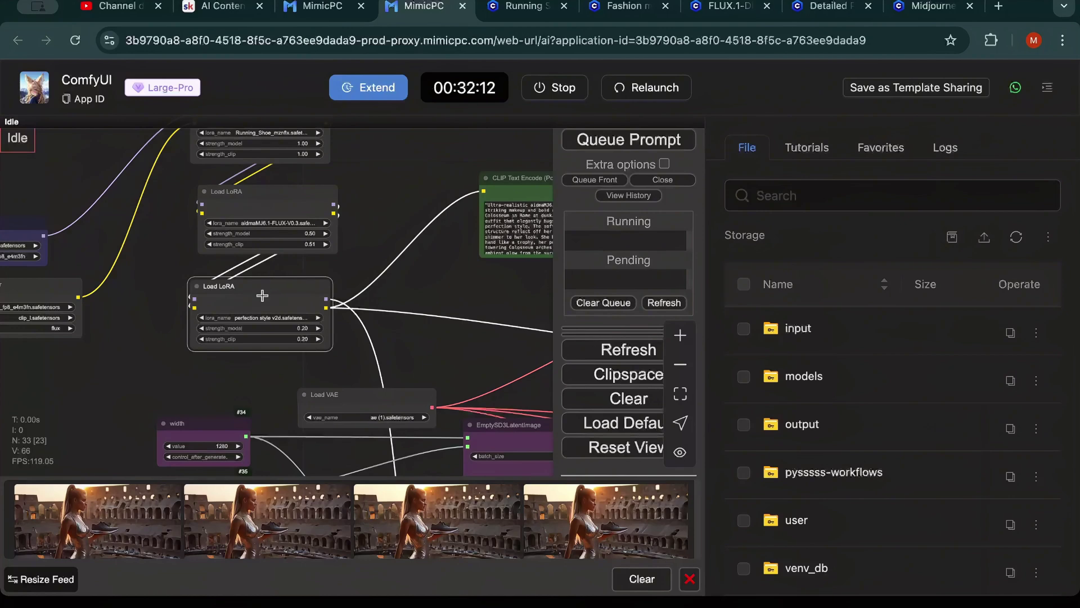
key("ctrl+b")
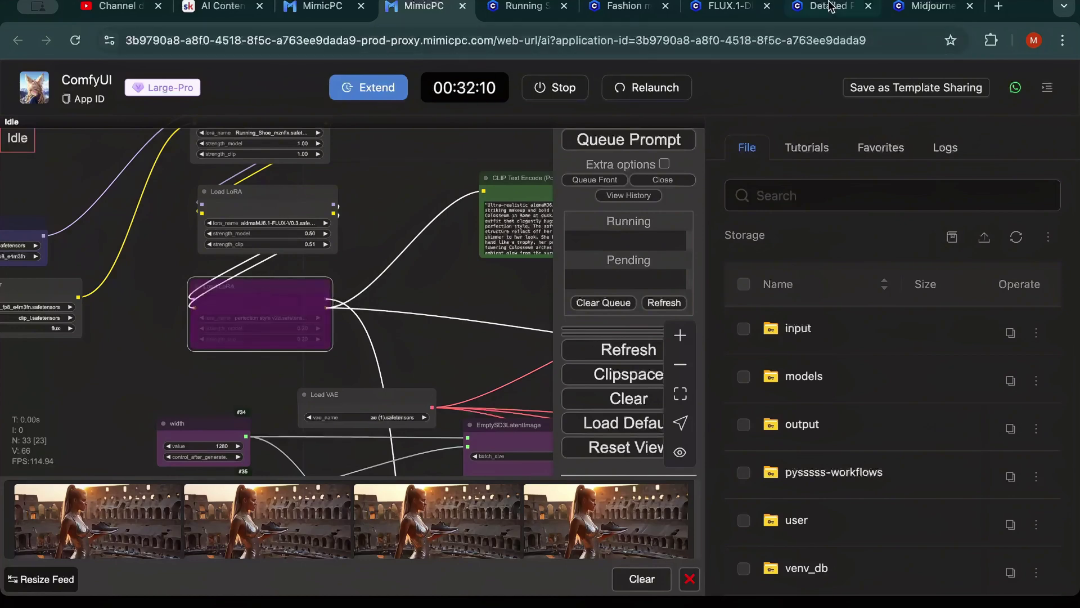
left_click(830, 7)
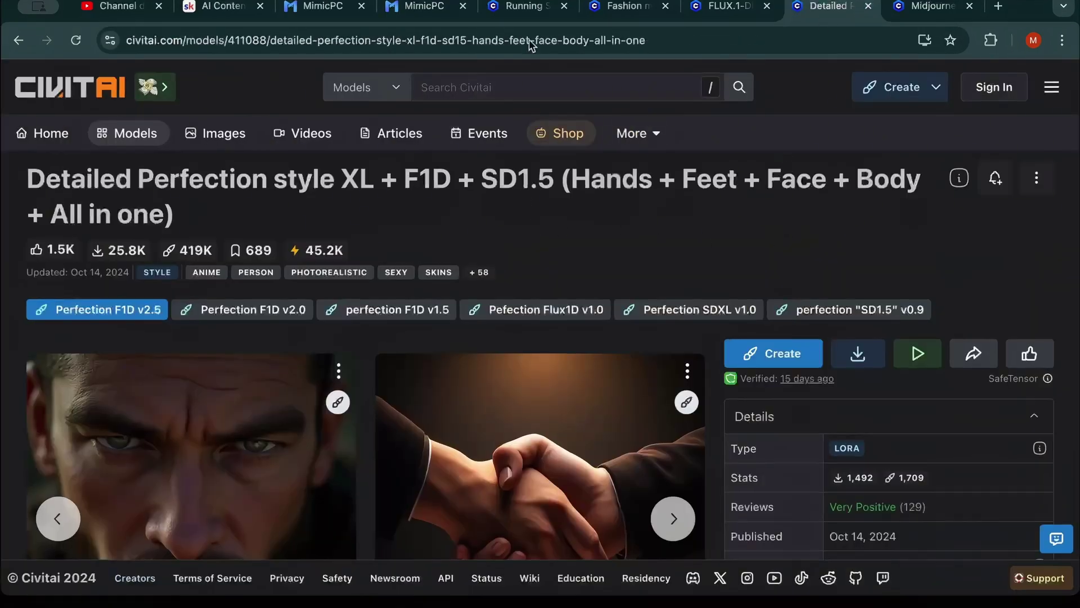
left_click(424, 6)
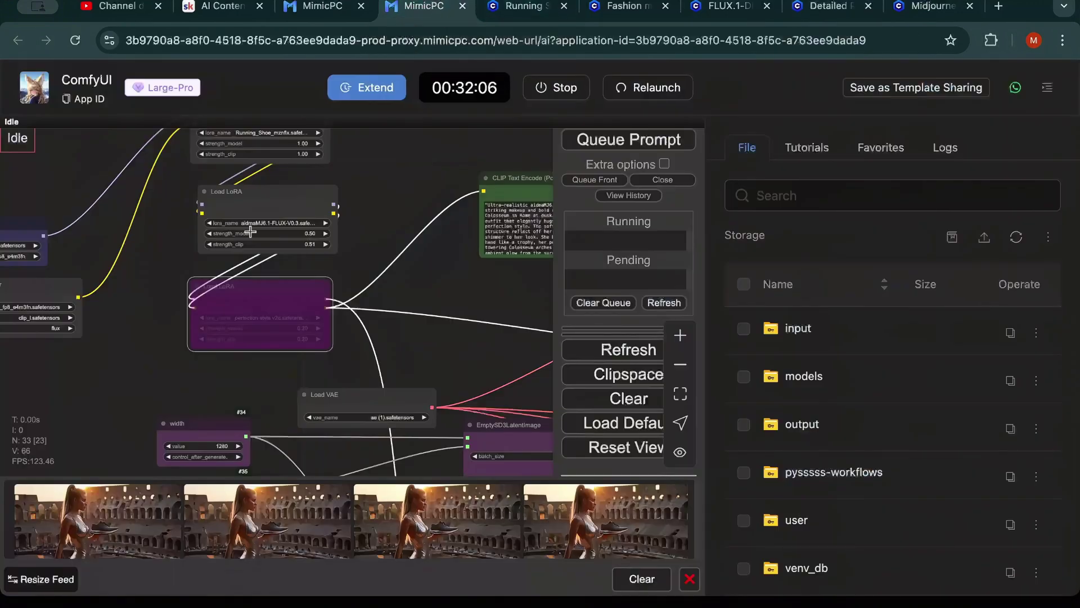
scroll(244, 196, "up", 5)
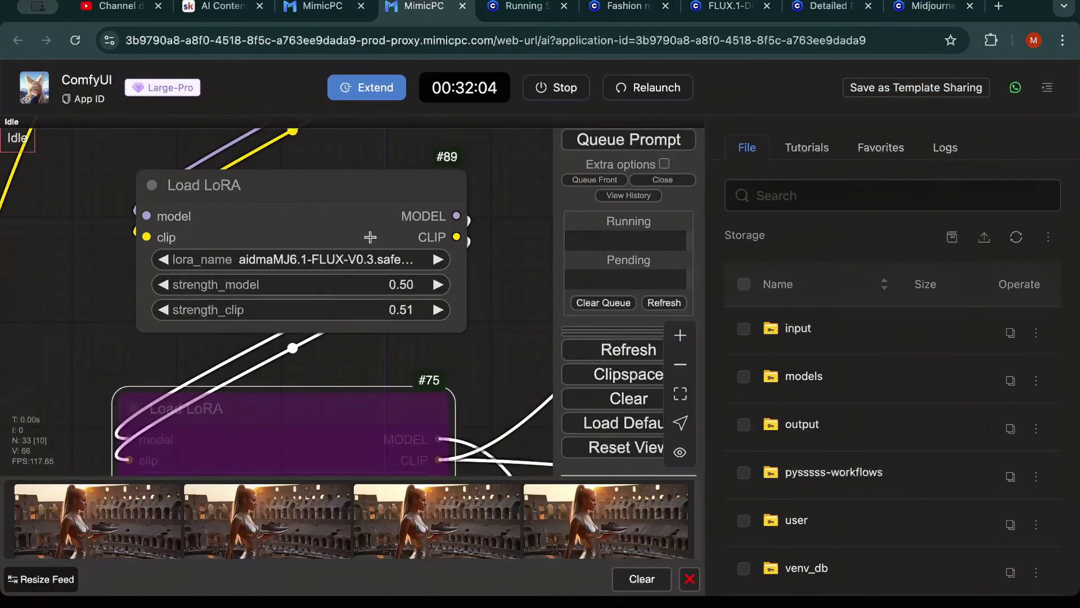
left_click_drag(536, 183, 531, 362)
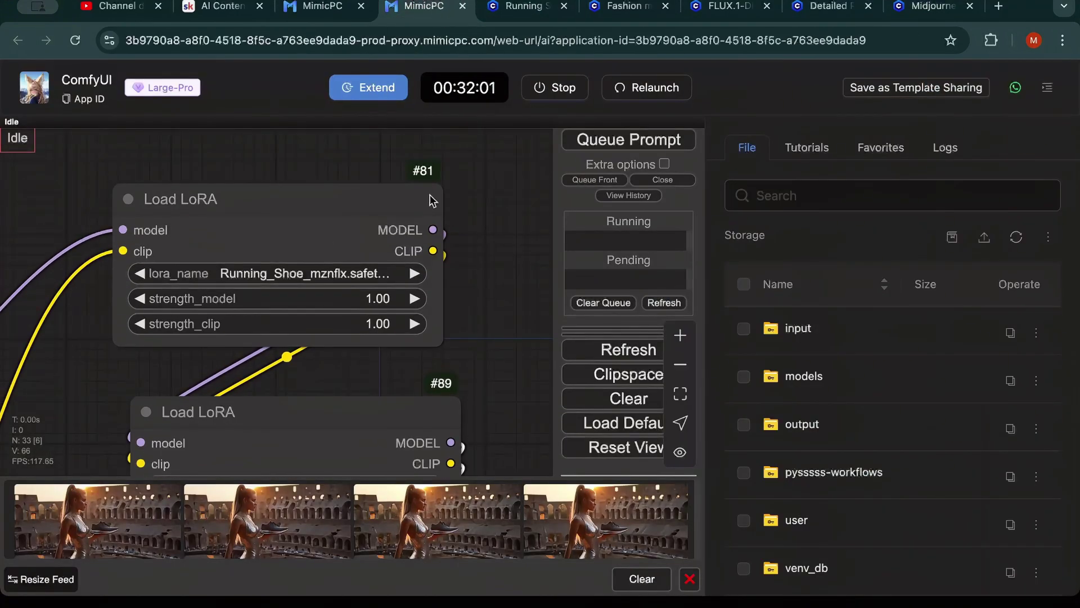
Replace the positive prompt with the pasted mznflx running-shoe-on-Colosseum-steps description
left_click_drag(431, 200, 193, 222)
double_click(301, 367)
key("Escape")
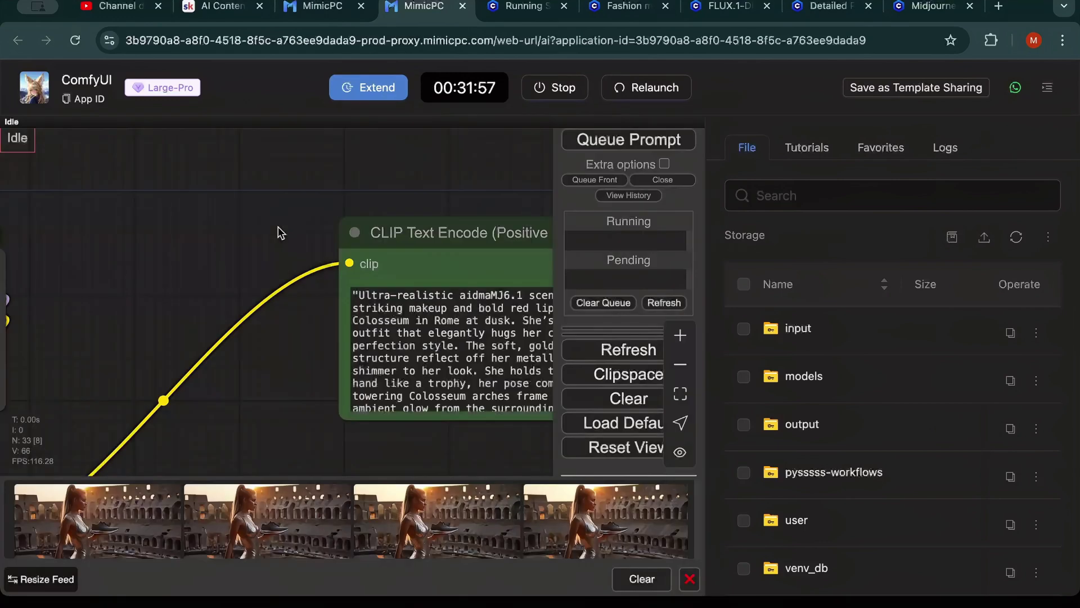
left_click_drag(281, 233, 506, 187)
left_click(337, 296)
key("ctrl+a")
key("BackSpace")
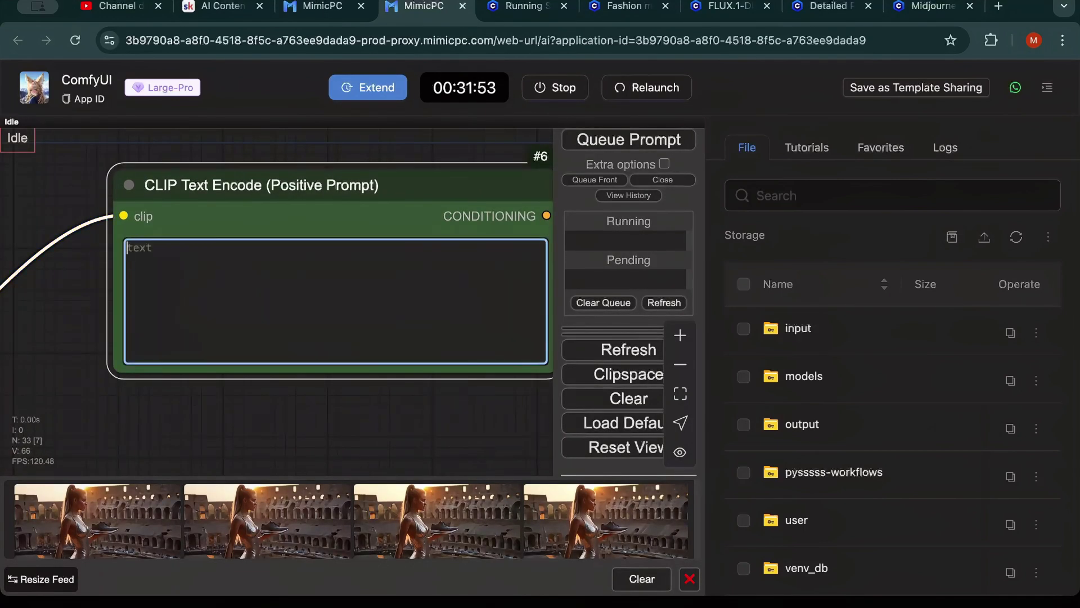
key("ctrl+v")
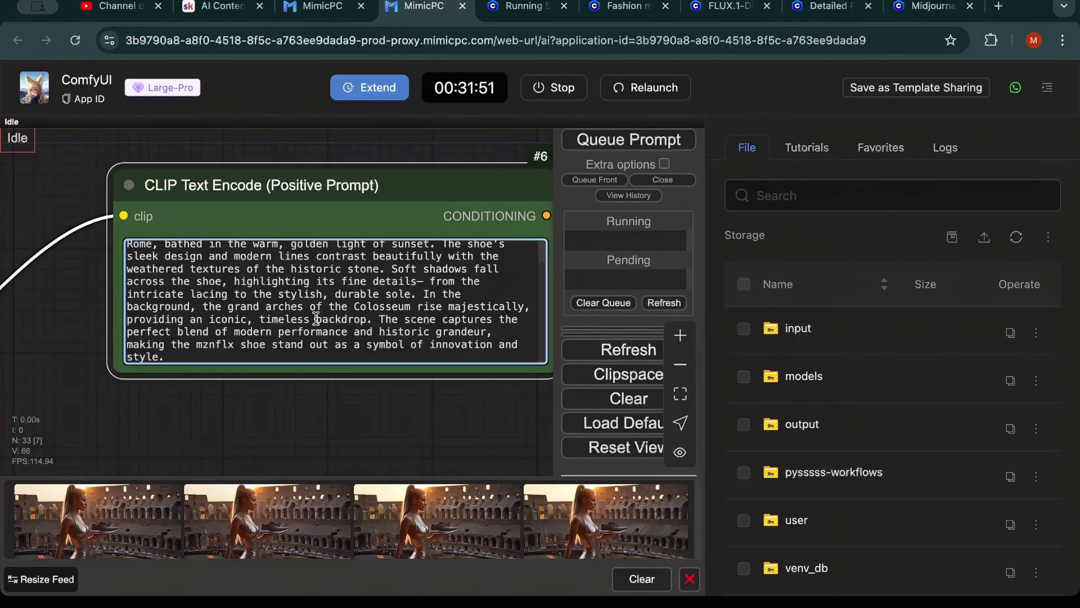
scroll(316, 318, "up", 2)
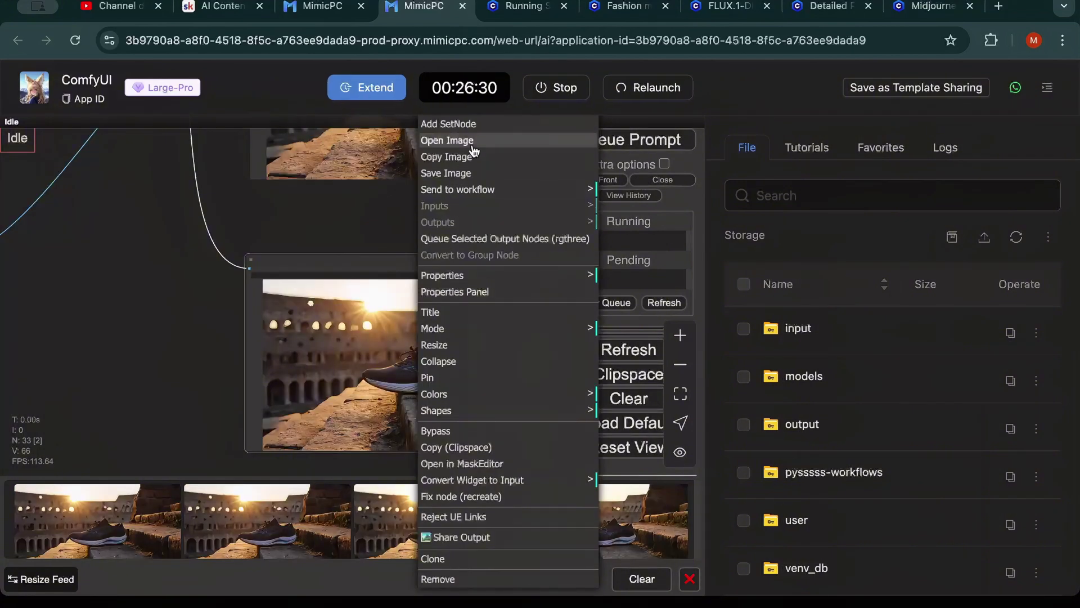
Open the new shoe-on-steps render full size and zoom into the shoe and adjacent step
left_click(461, 140)
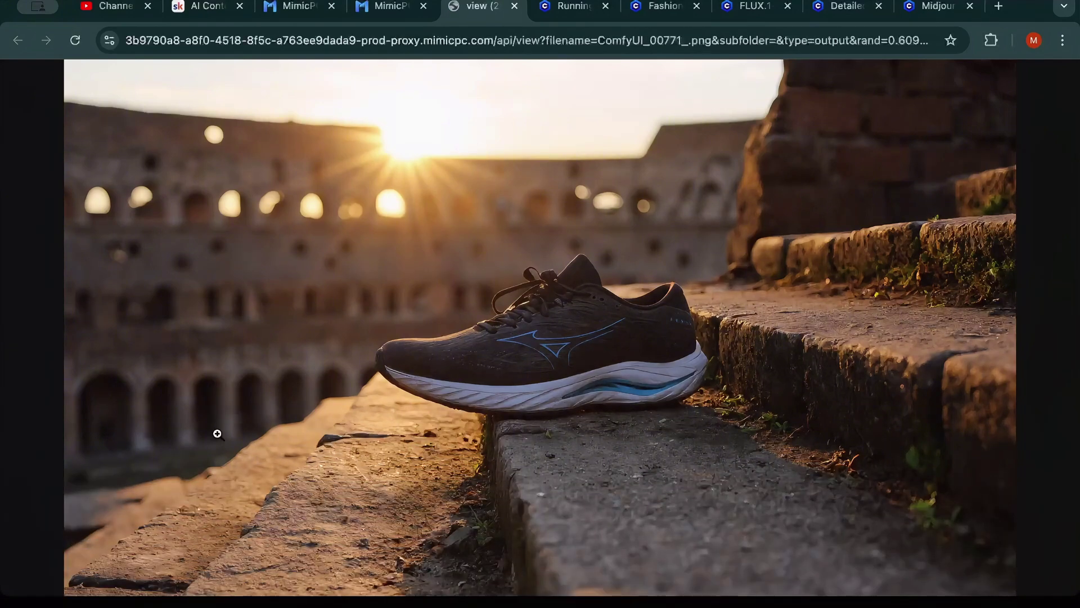
left_click(417, 196)
left_click(448, 202)
left_click(940, 497)
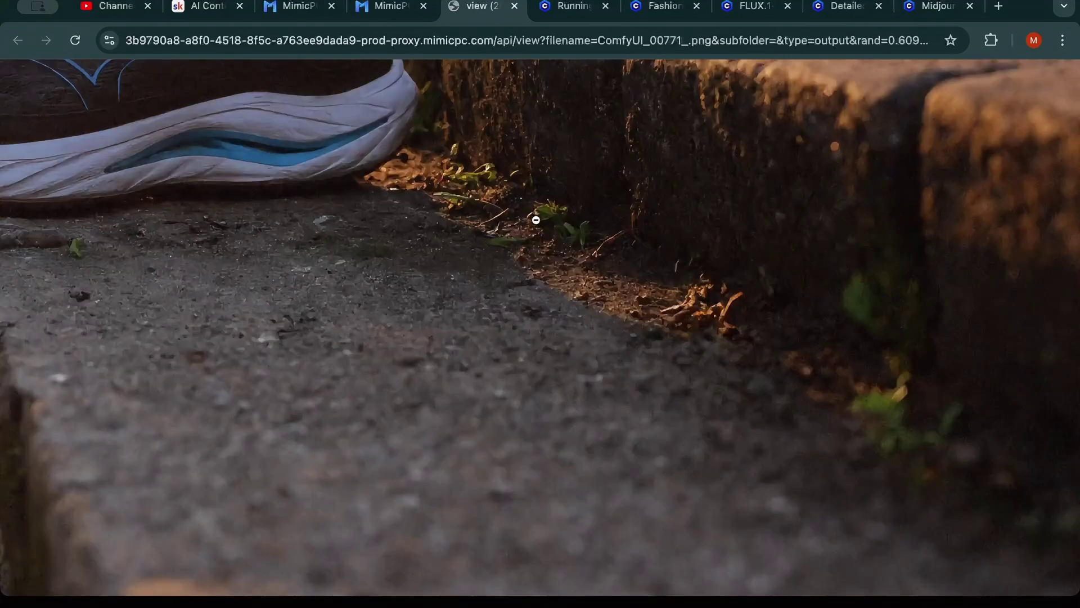
left_click(495, 190)
Examine the stone step and shoe up close, then bring up the Civitai Running shoe reference
left_click(345, 446)
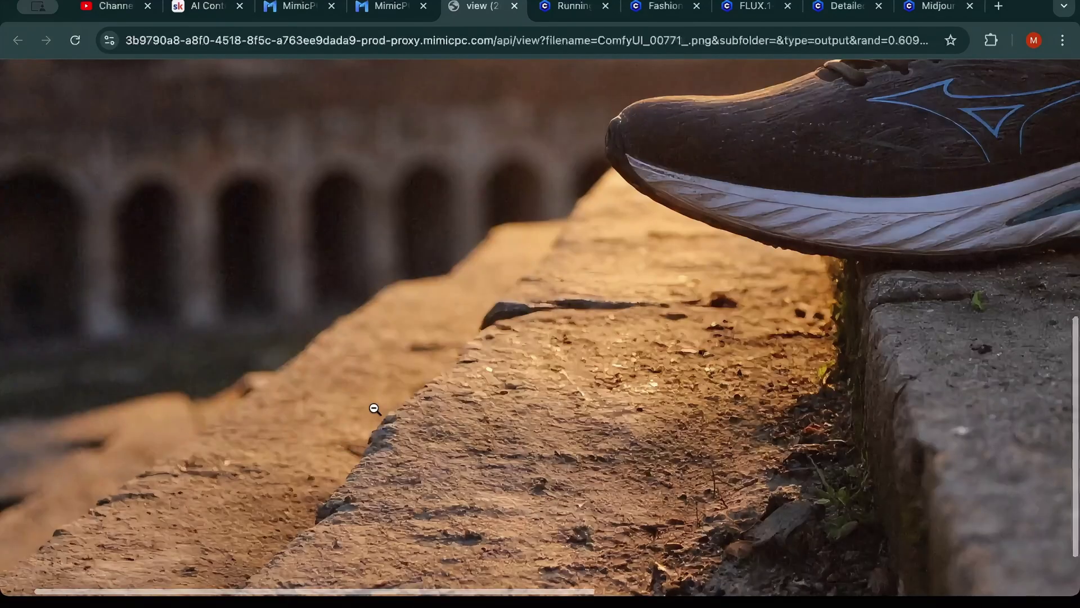
left_click(396, 385)
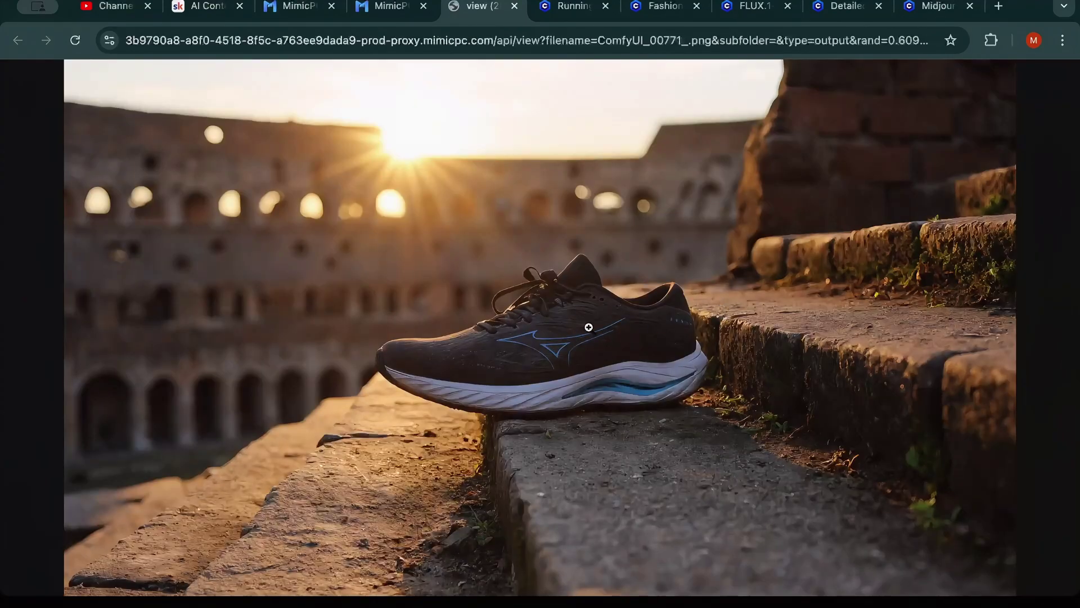
left_click(590, 329)
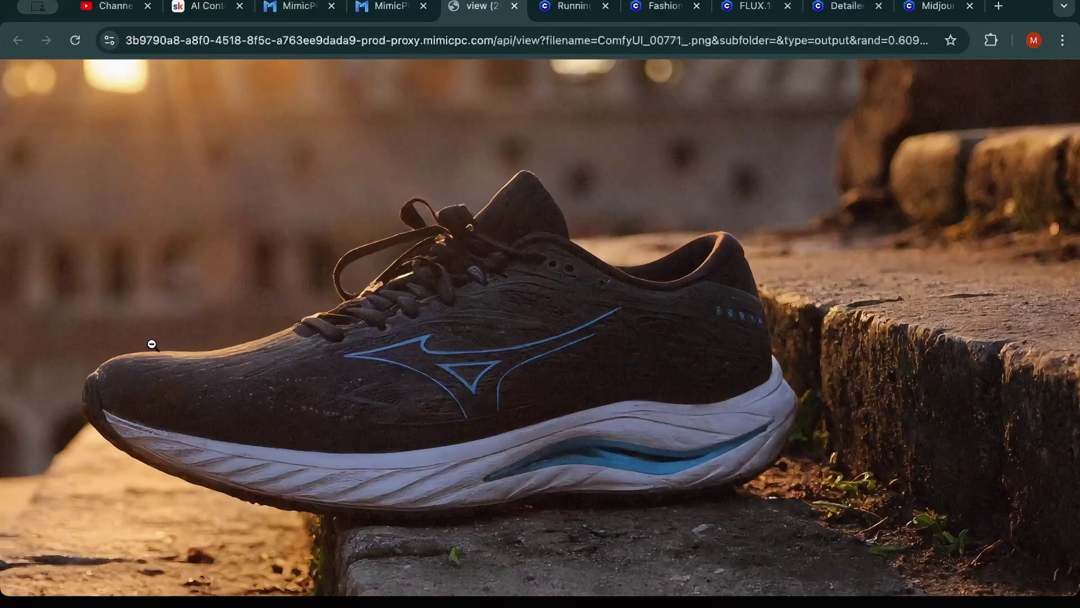
left_click(569, 6)
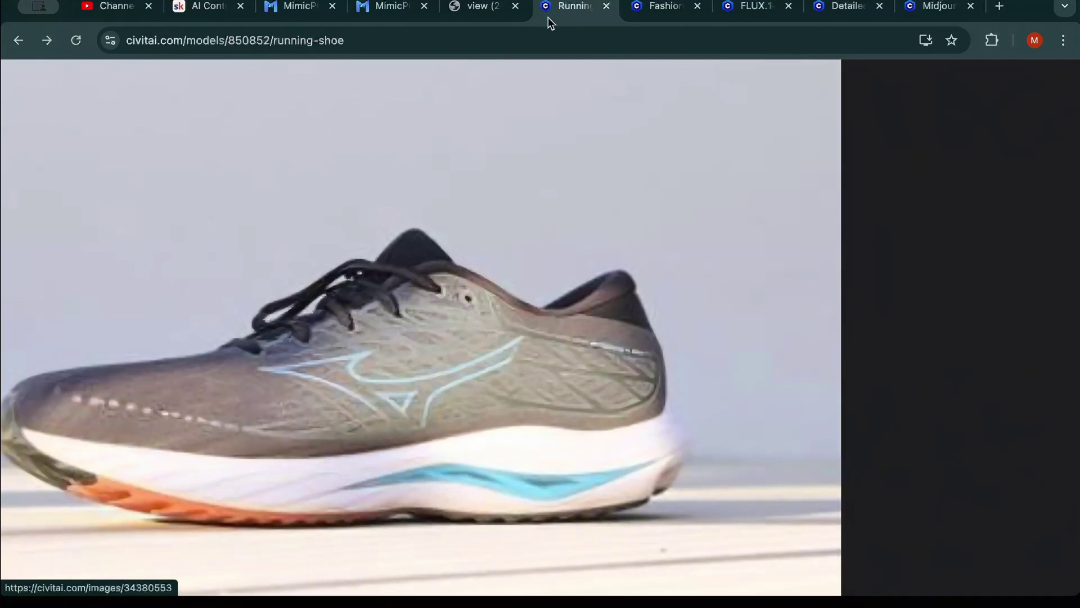
Compare the render with the Civitai reference, ending with the whole render fitted in view
left_click(484, 12)
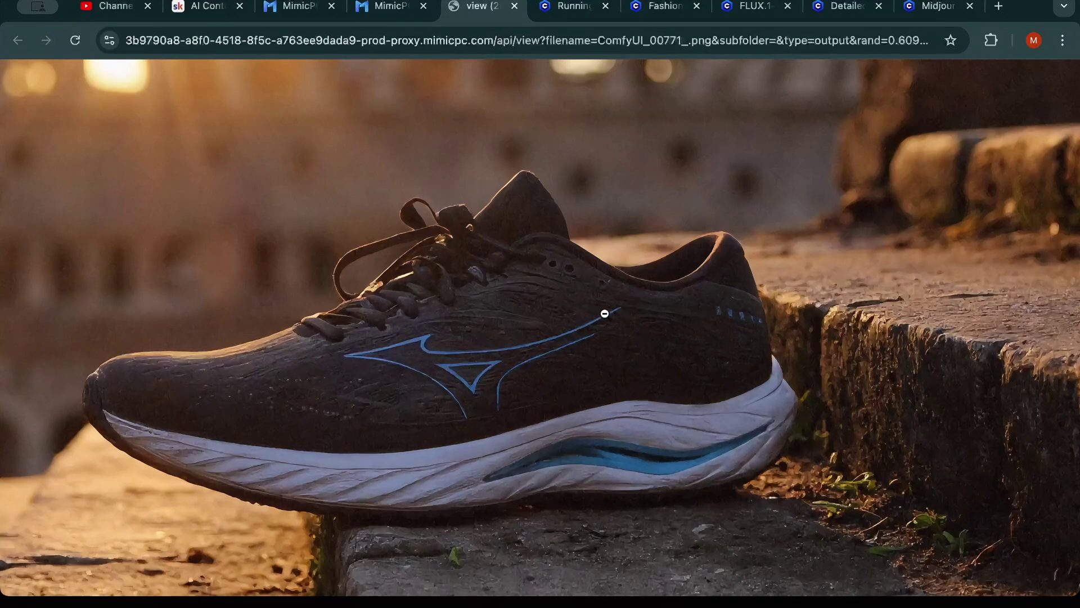
left_click(557, 15)
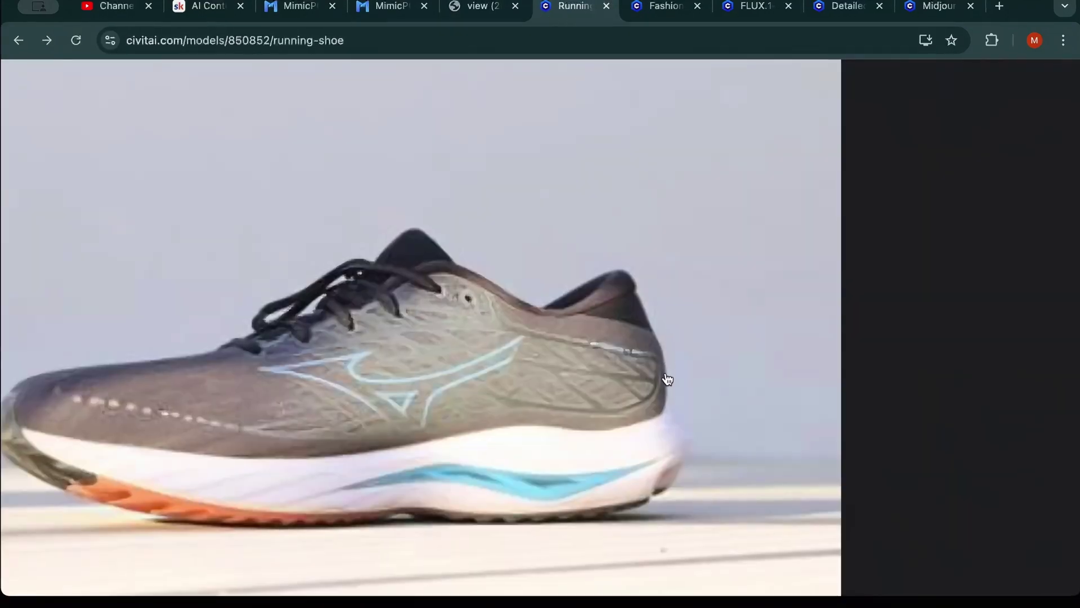
left_click(482, 7)
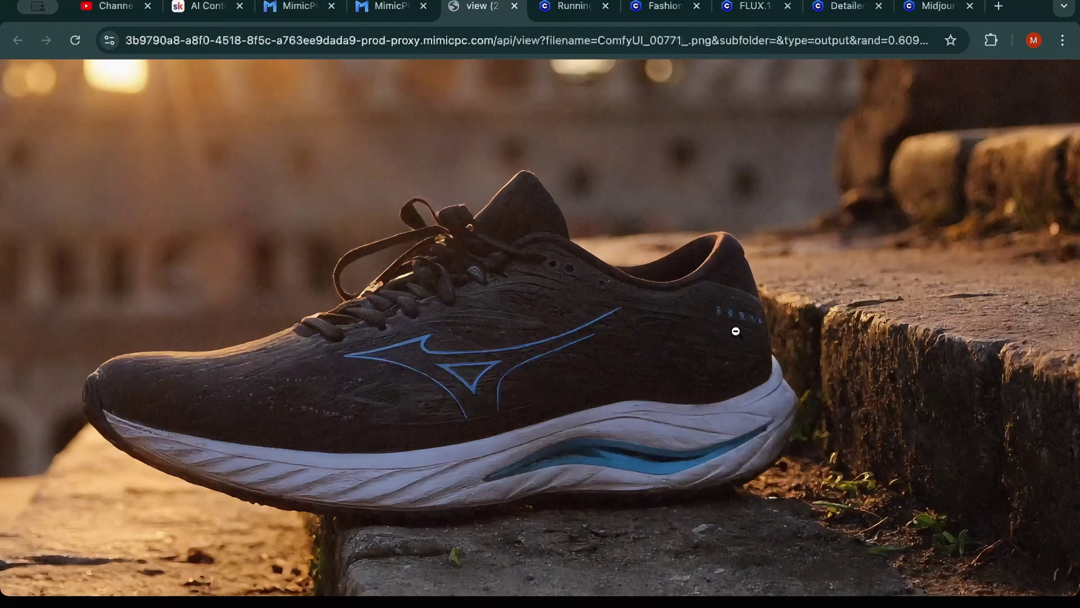
left_click(523, 402)
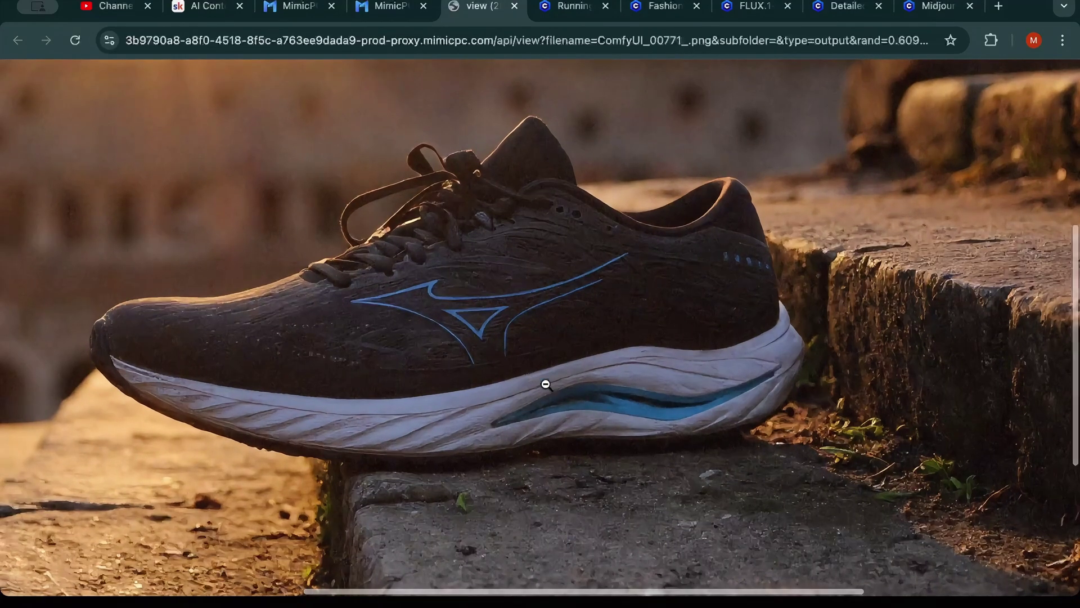
left_click(564, 11)
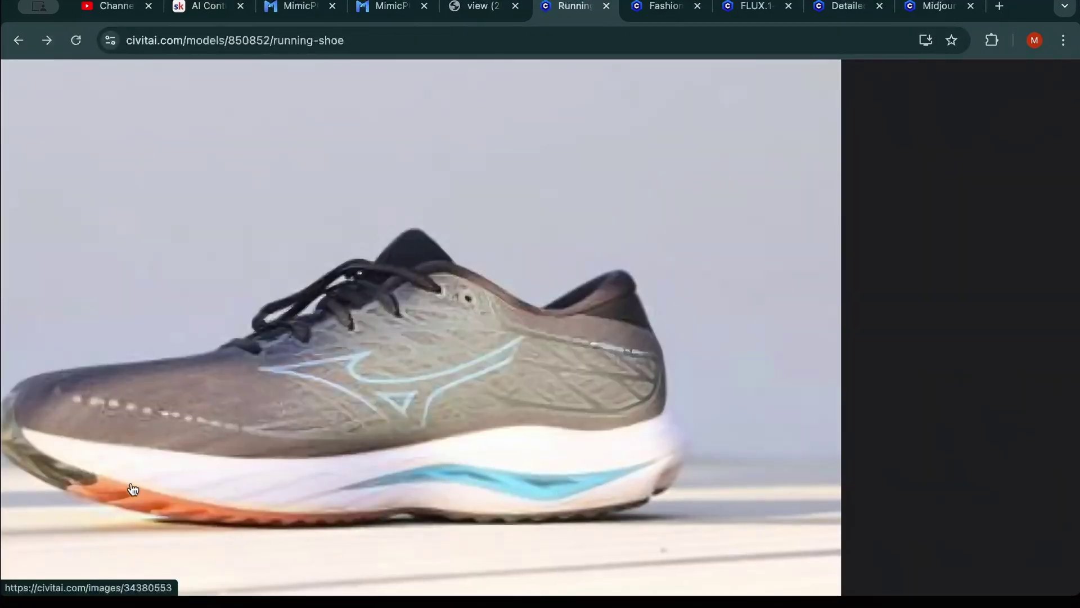
left_click(487, 12)
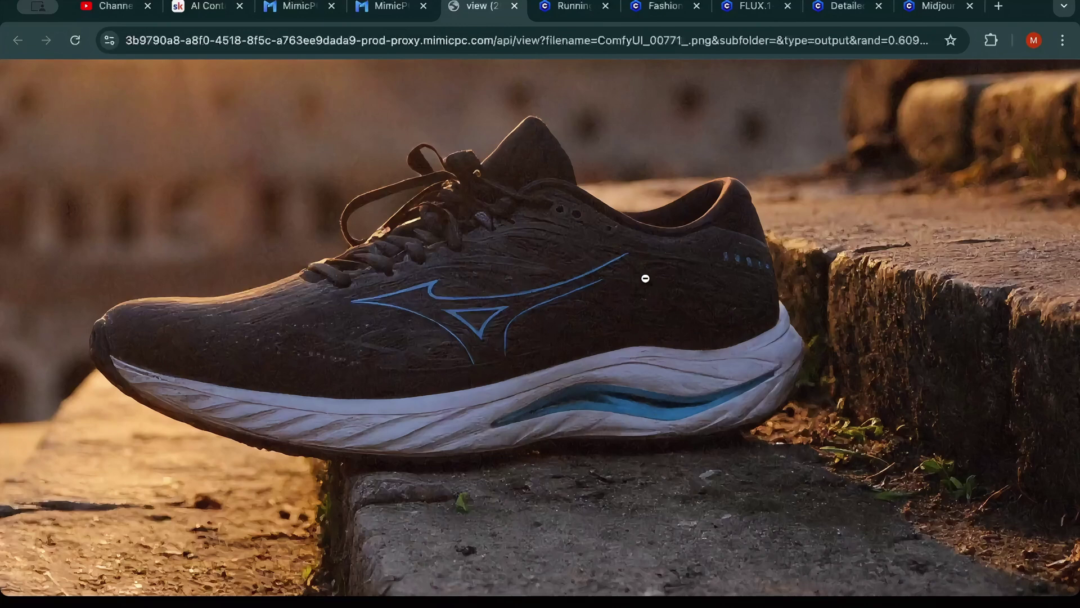
left_click(601, 291)
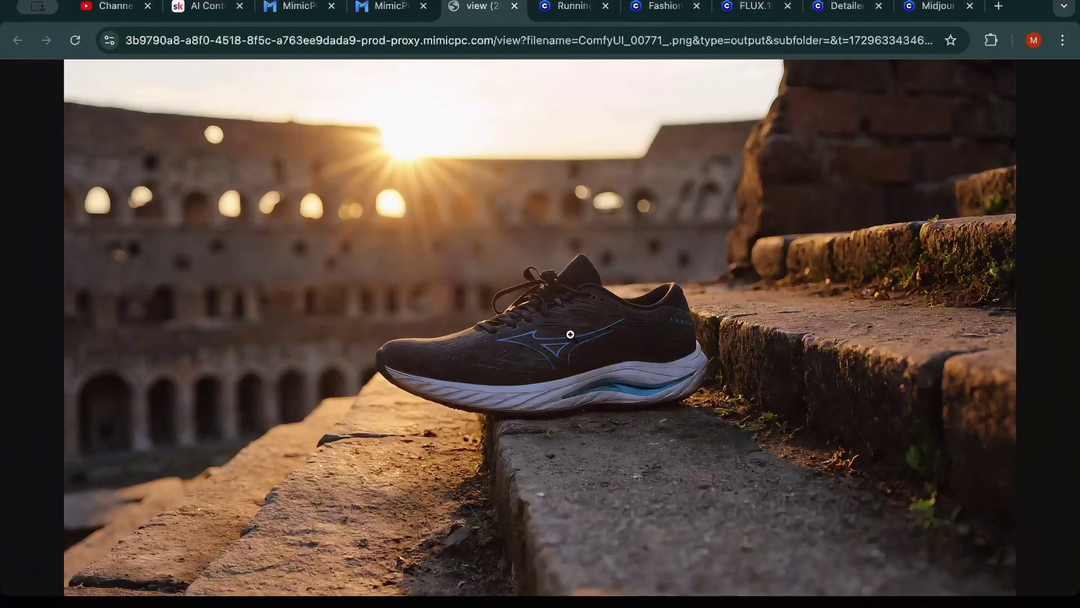
scroll(569, 335, "up", 8)
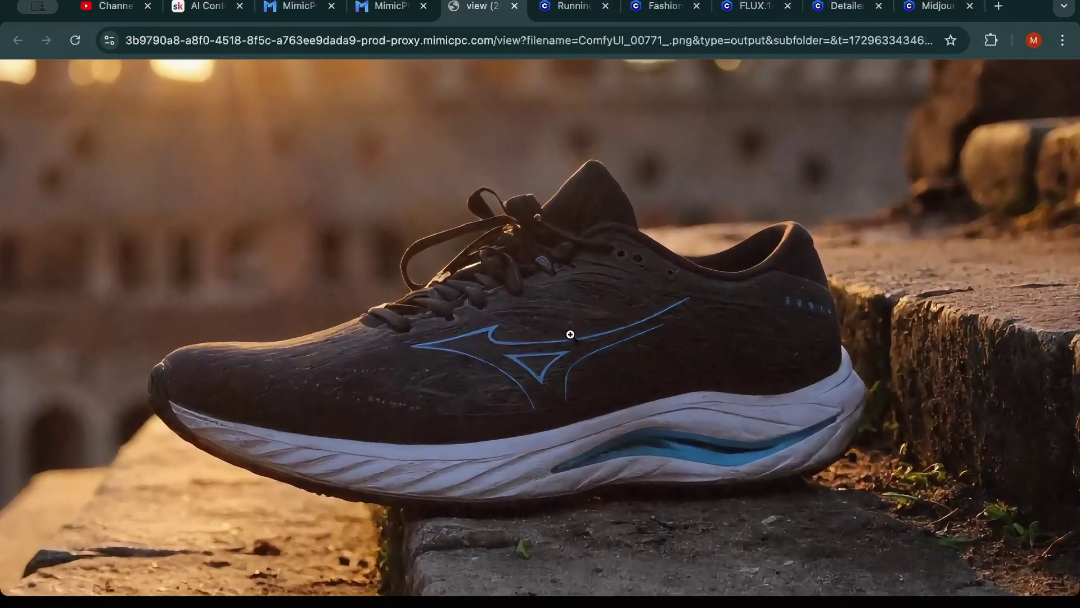
scroll(570, 335, "up", 3)
scroll(569, 335, "up", 2)
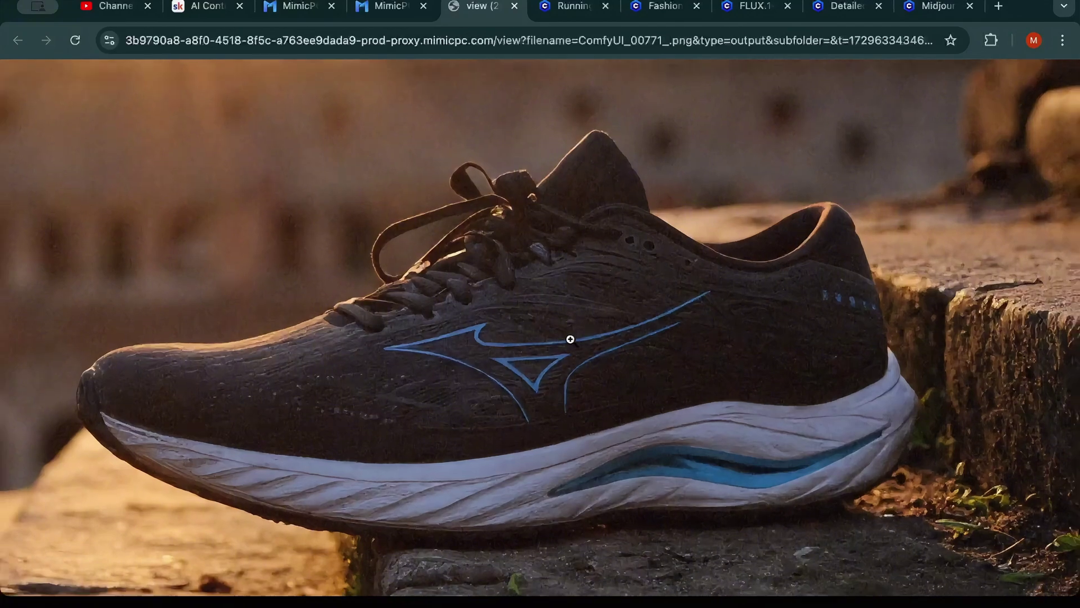
scroll(570, 339, "down", 3)
scroll(569, 338, "down", 3)
scroll(570, 339, "down", 1)
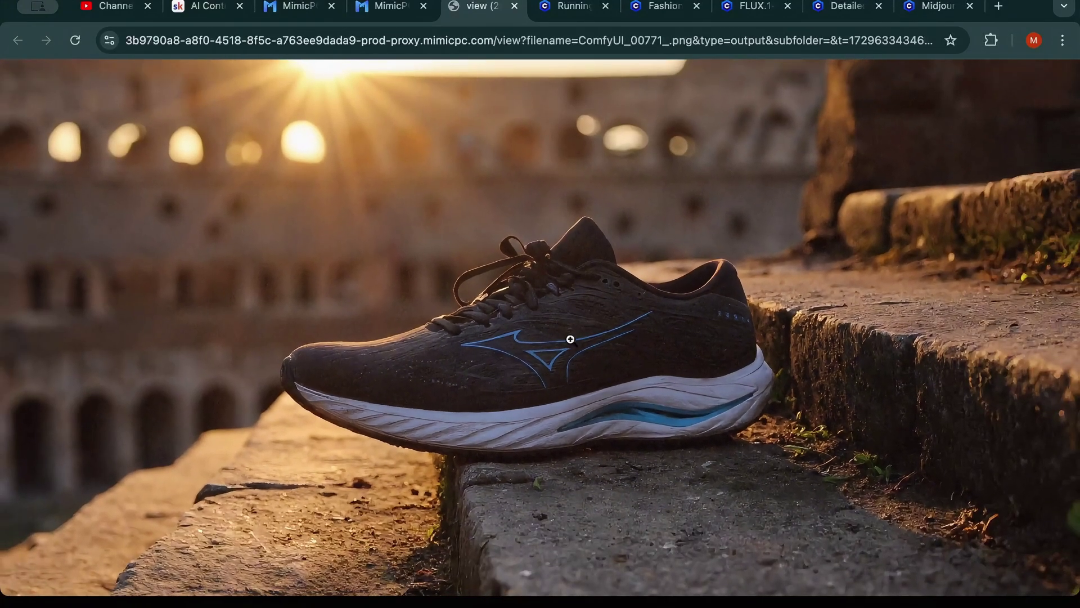
left_click(570, 339)
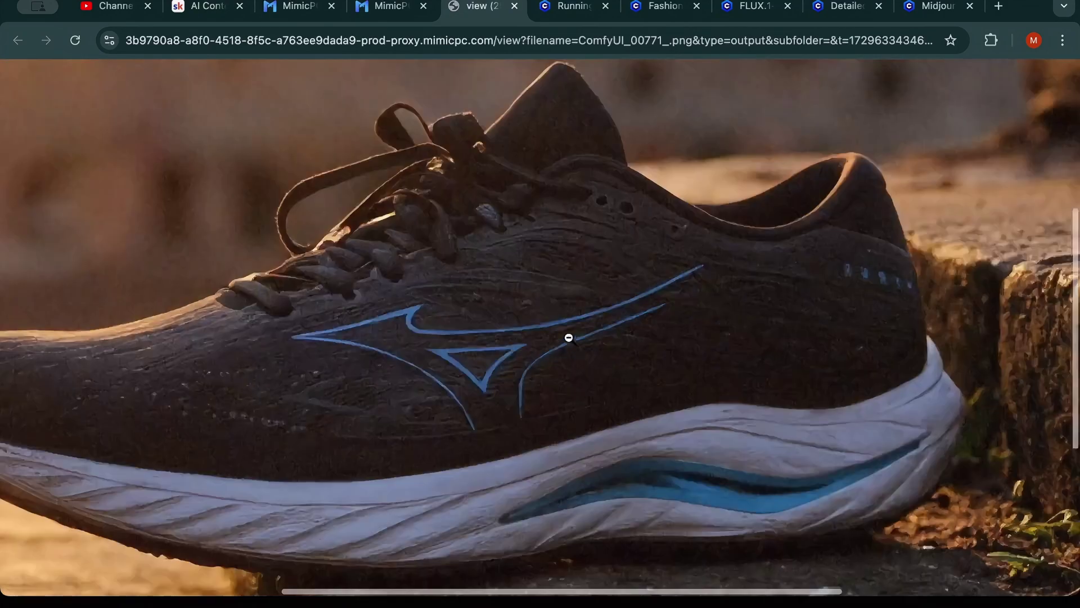
left_click(615, 365)
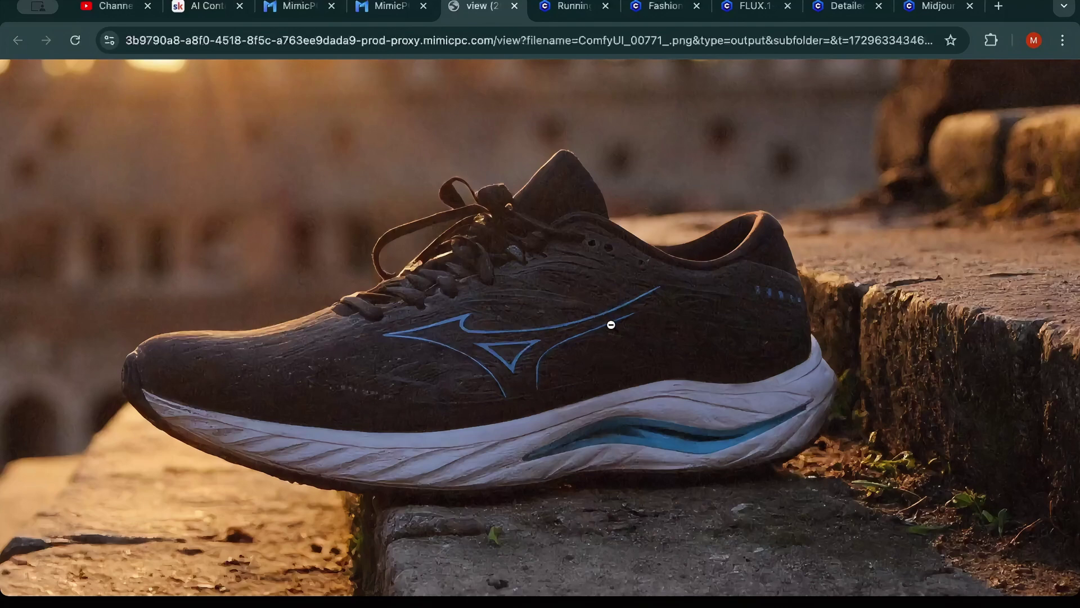
scroll(611, 325, "down", 3)
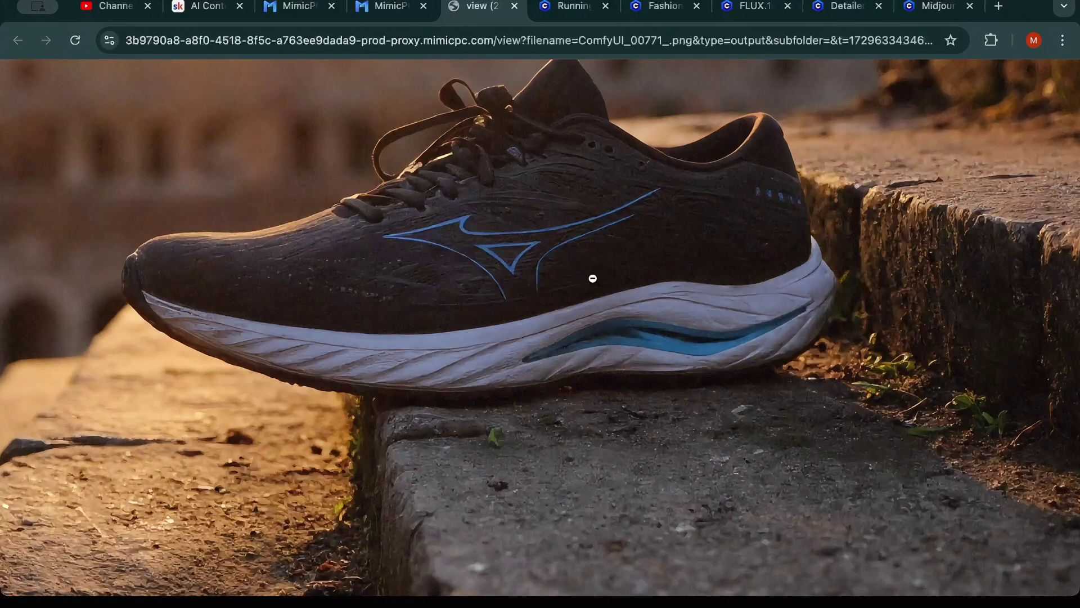
scroll(596, 287, "down", 3)
scroll(596, 288, "down", 3)
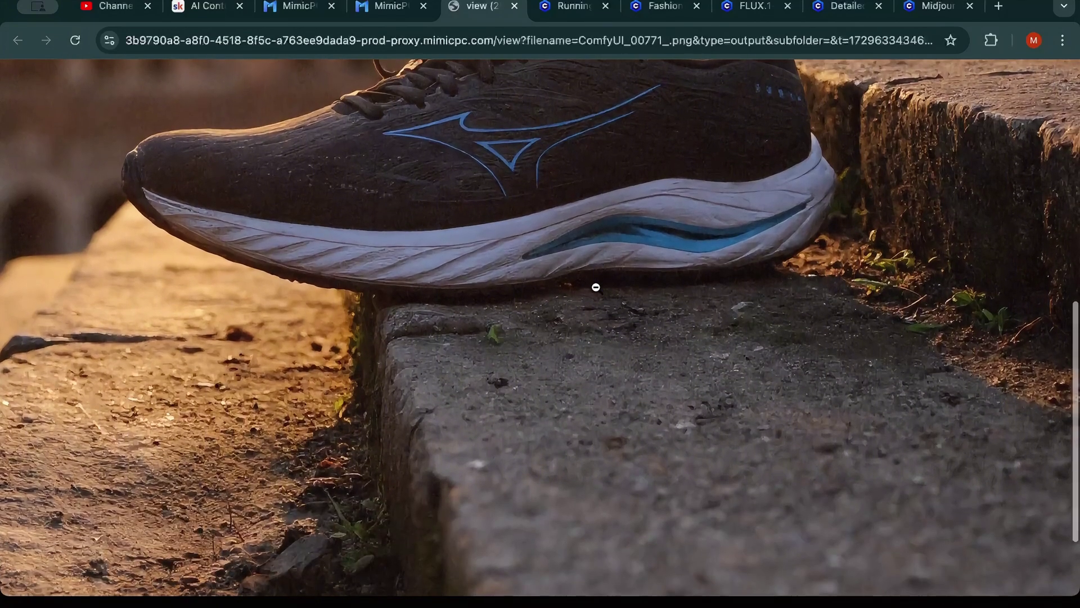
scroll(350, 473, "down", 3)
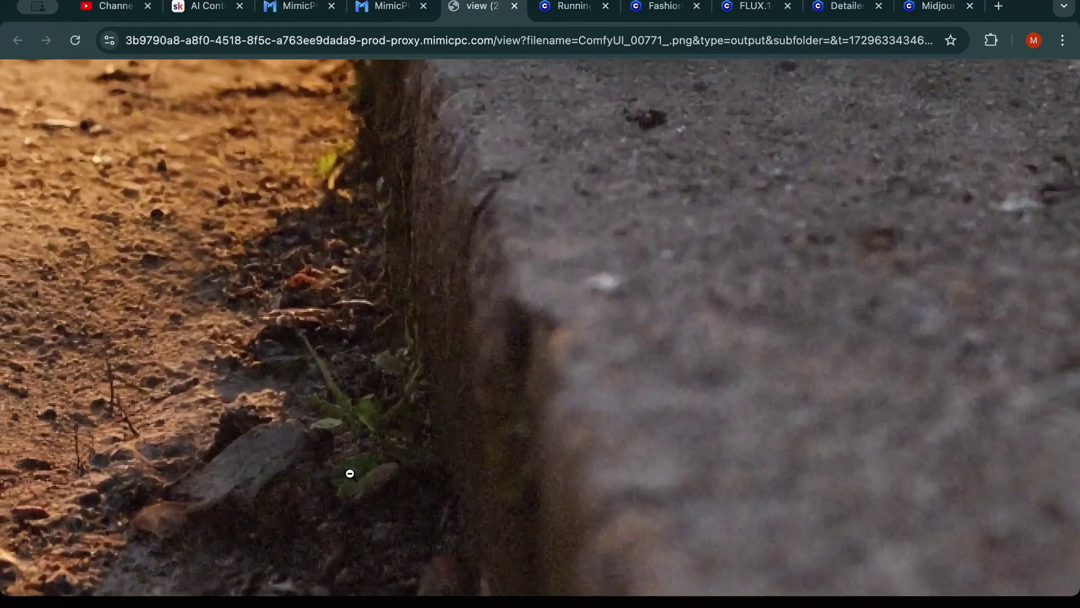
scroll(349, 473, "up", 5)
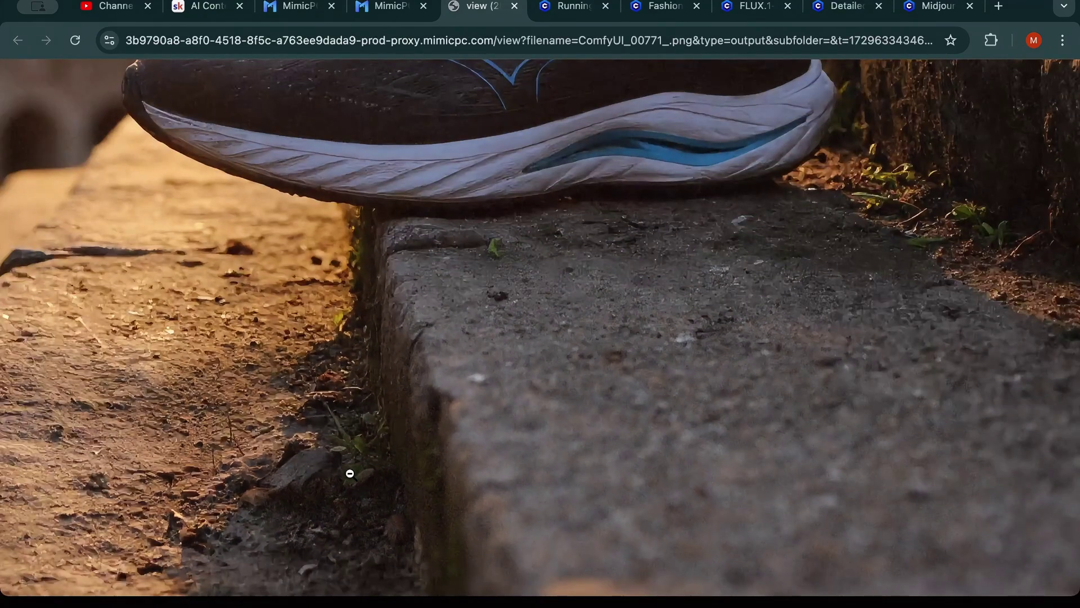
scroll(450, 266, "right", 4)
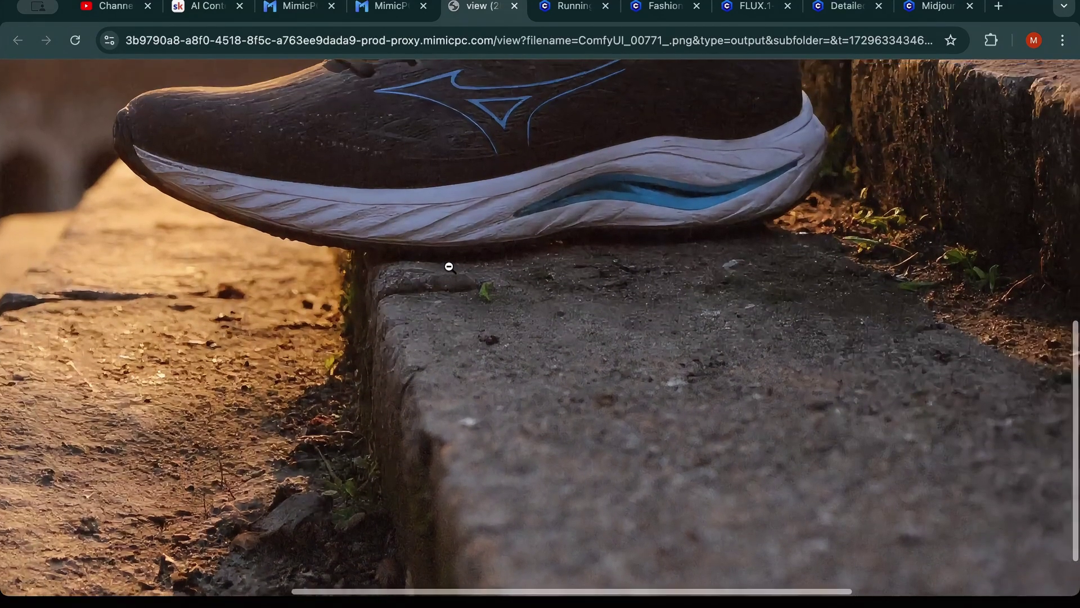
scroll(449, 267, "right", 4)
scroll(449, 266, "right", 4)
scroll(449, 267, "right", 4)
scroll(449, 267, "right", 2)
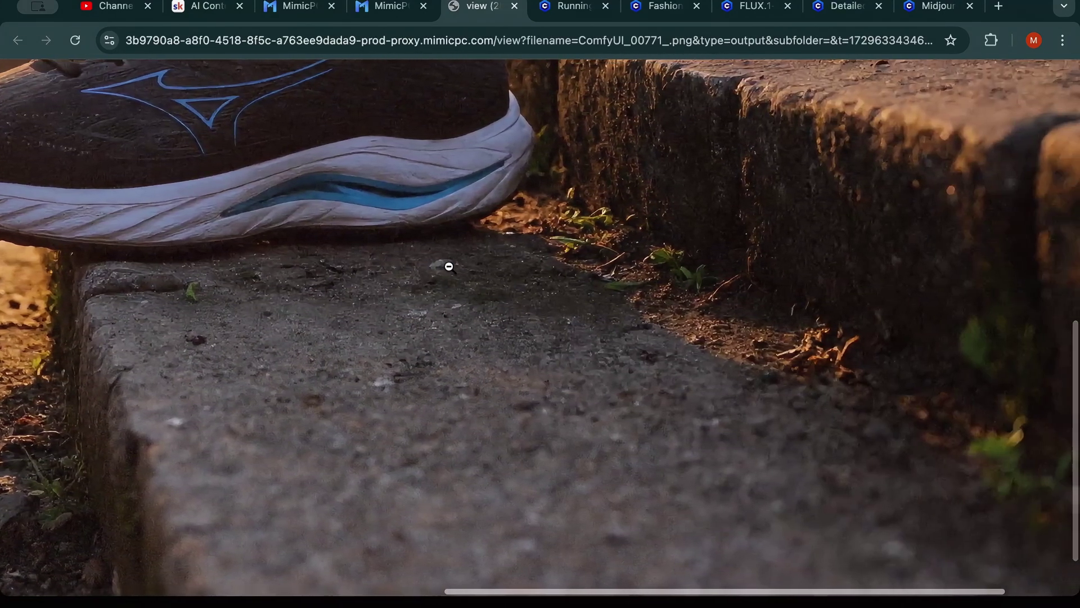
scroll(655, 156, "up", 3)
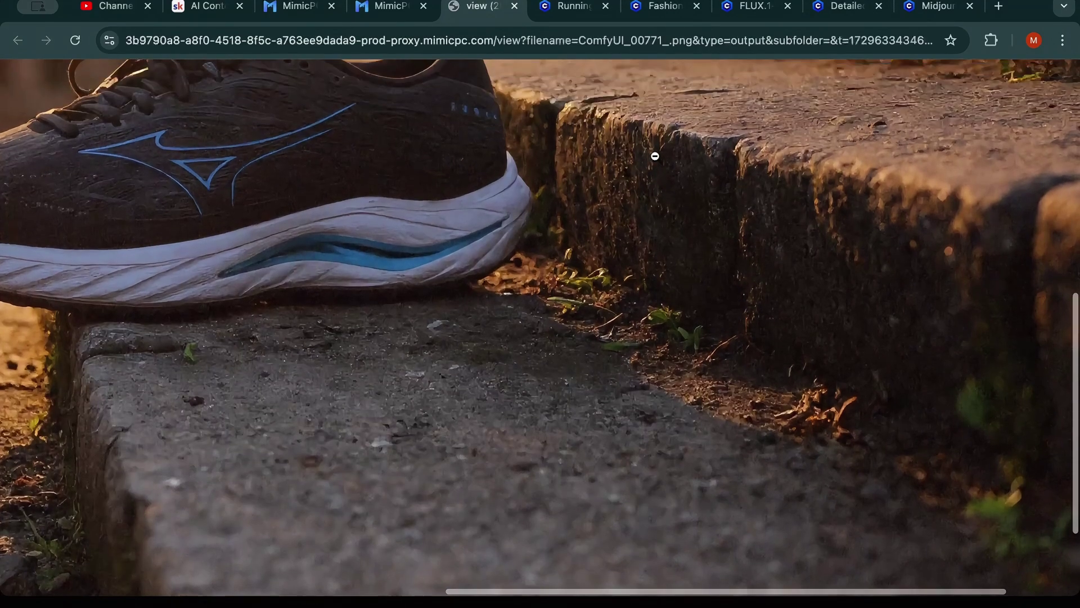
scroll(656, 156, "up", 3)
scroll(655, 156, "up", 3)
scroll(656, 156, "up", 3)
scroll(655, 156, "up", 2)
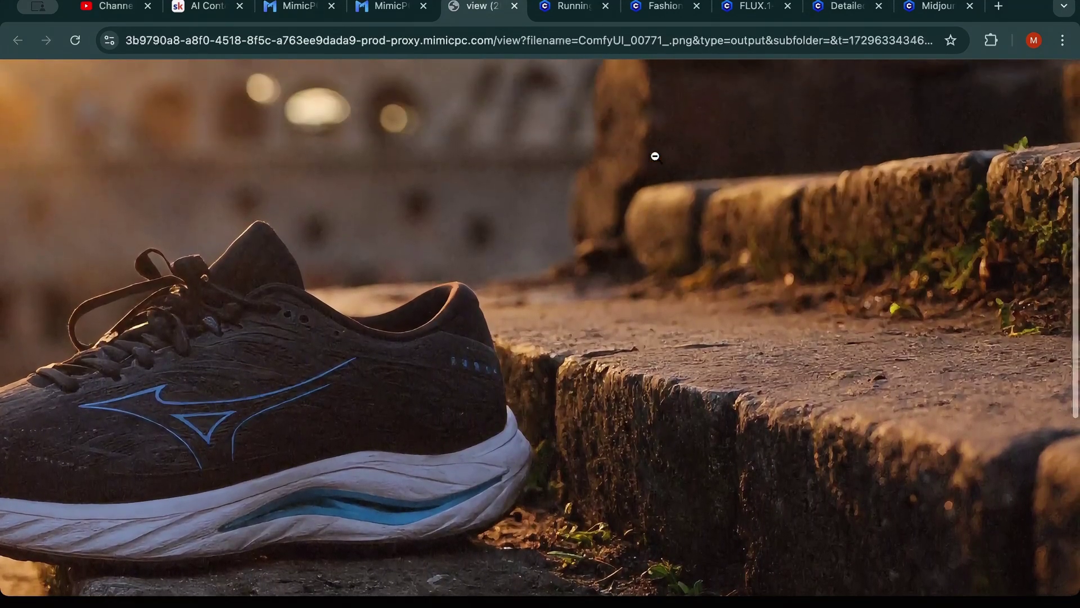
scroll(822, 224, "right", 4)
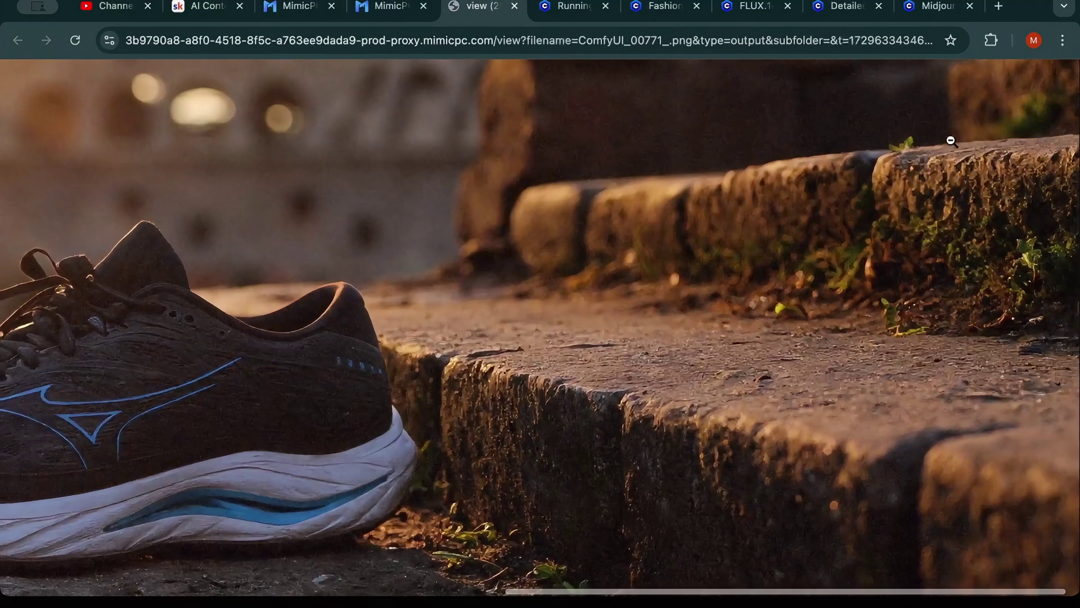
scroll(950, 140, "up", 5)
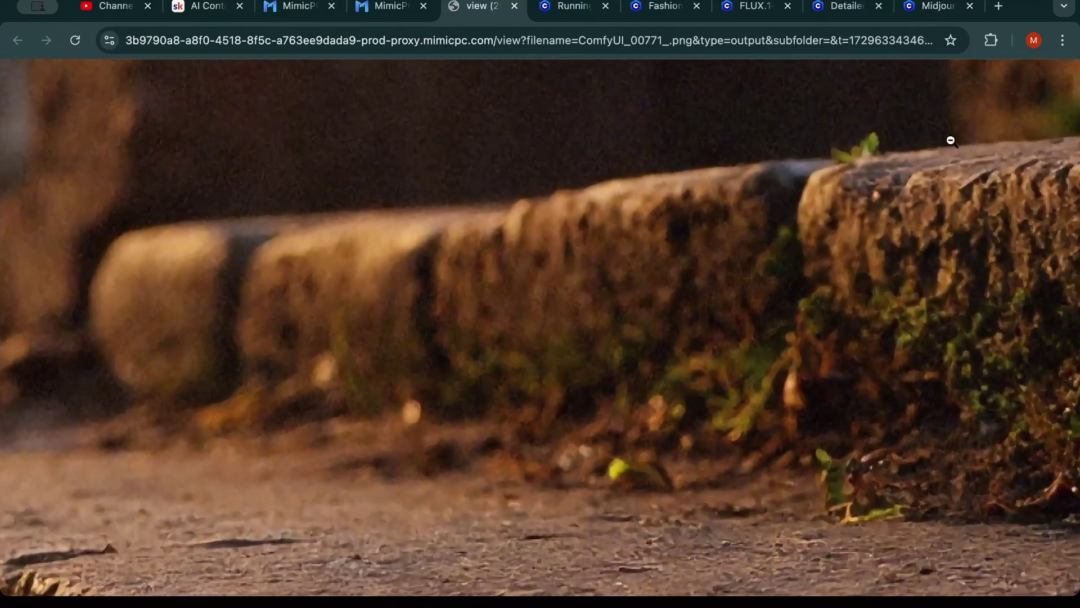
scroll(951, 140, "down", 5)
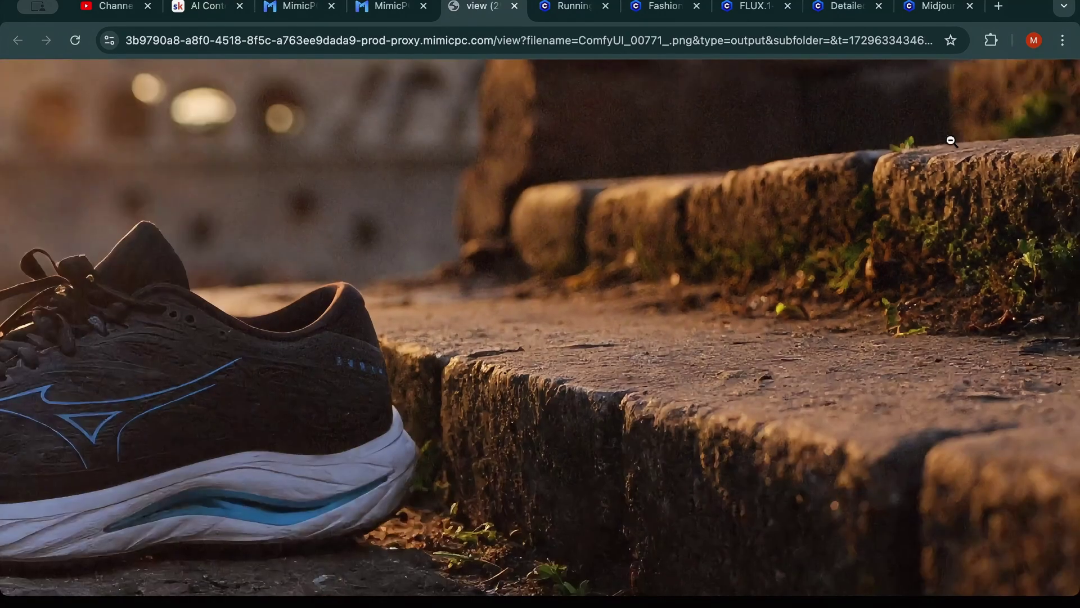
scroll(368, 281, "left", 10)
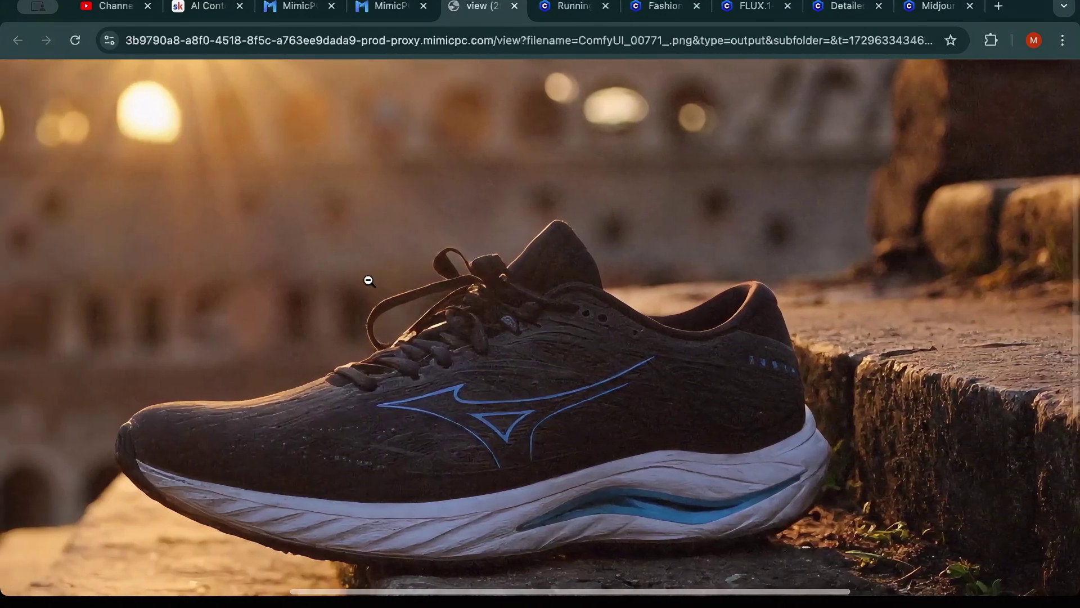
scroll(368, 280, "left", 10)
scroll(368, 280, "left", 1)
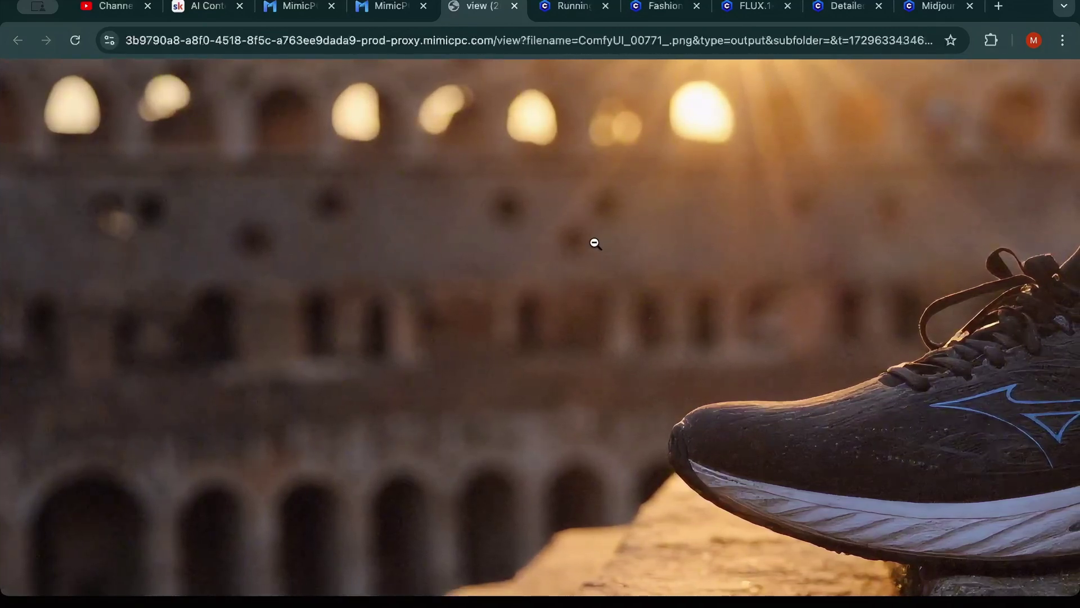
scroll(594, 244, "up", 10)
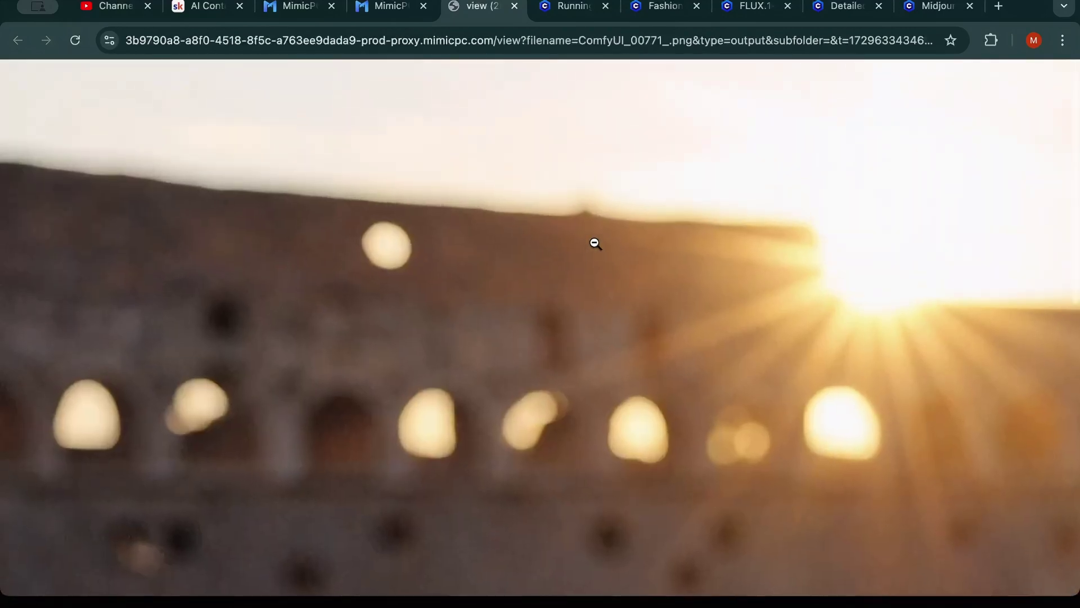
scroll(594, 244, "down", 5)
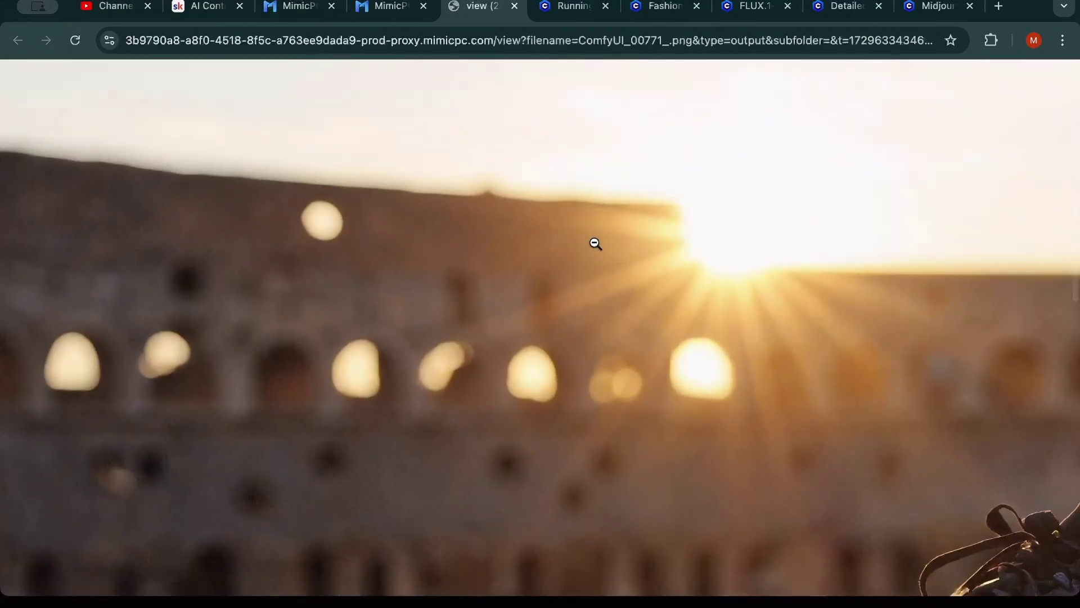
left_click(594, 243)
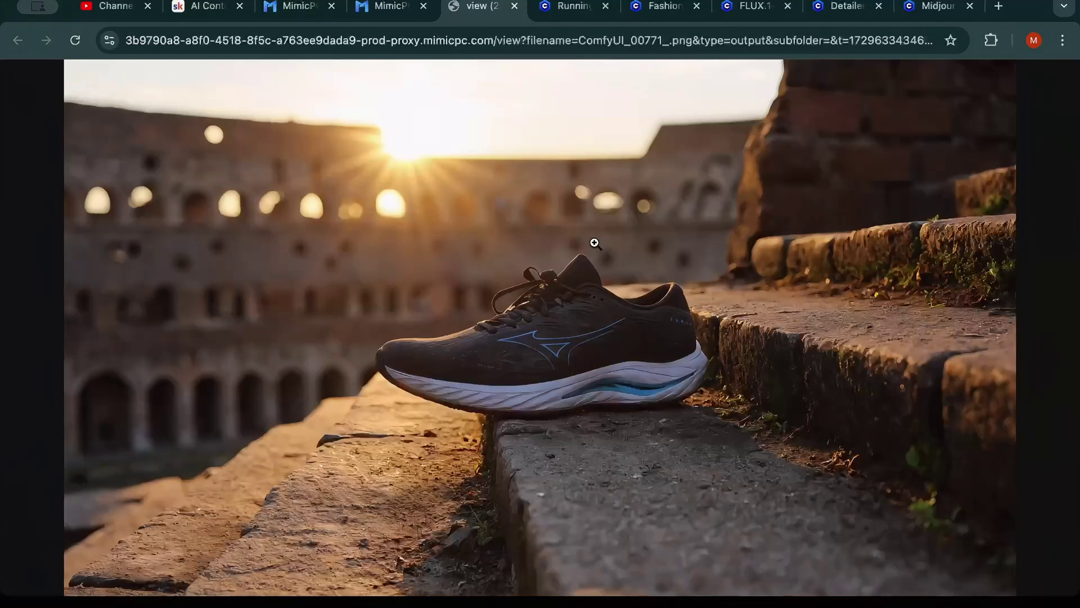